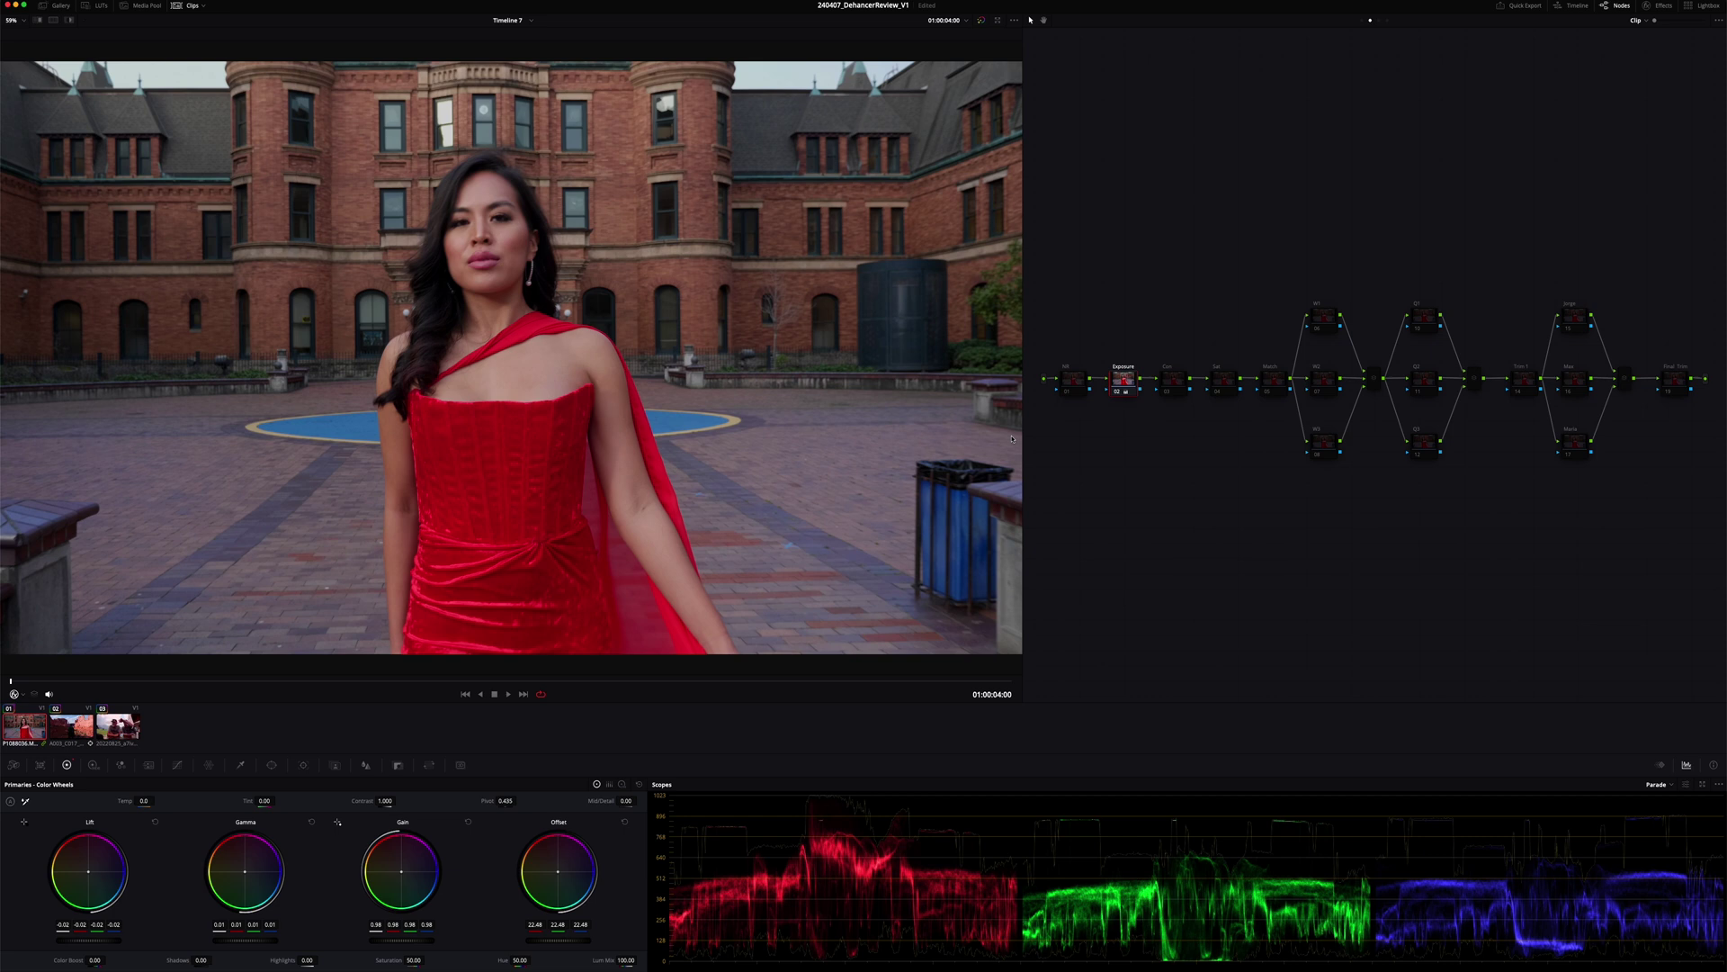
Add a circular power window around the woman in red and stretch it vertically to slightly beyond the frame's height.
{"action": "key", "text": "shift+apostrophe"}
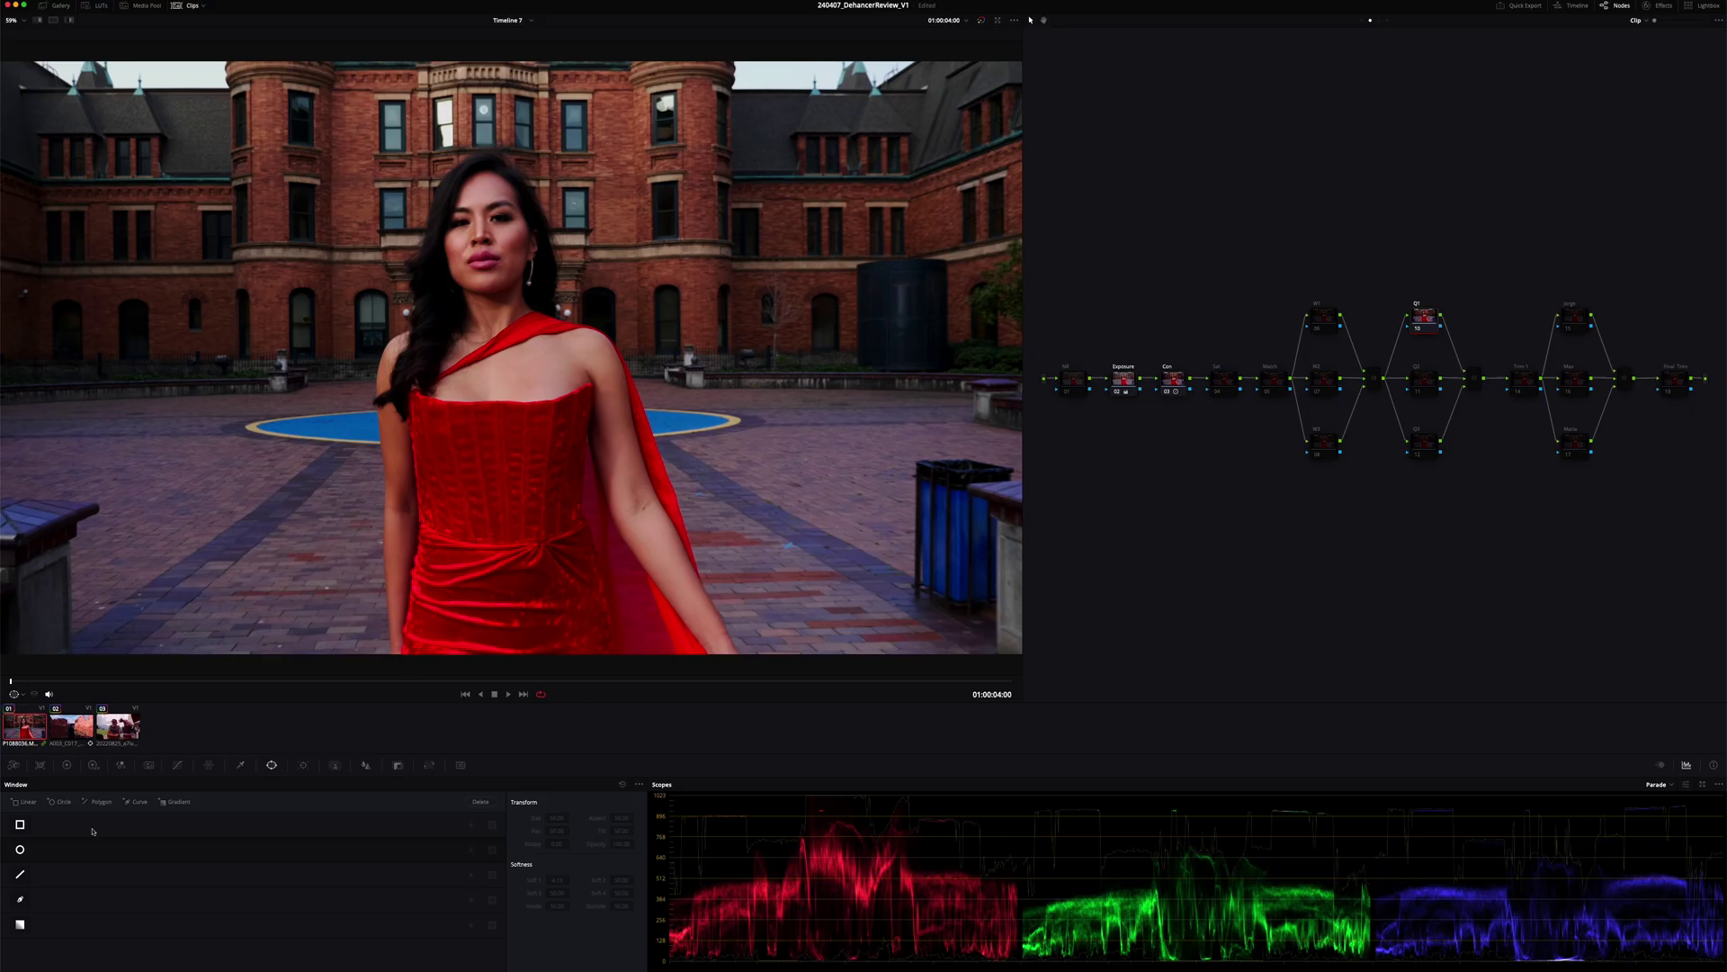
{"action": "left_click", "coordinate": [20, 849]}
{"action": "left_click_drag", "start_coordinate": [511, 189], "coordinate": [511, 57]}
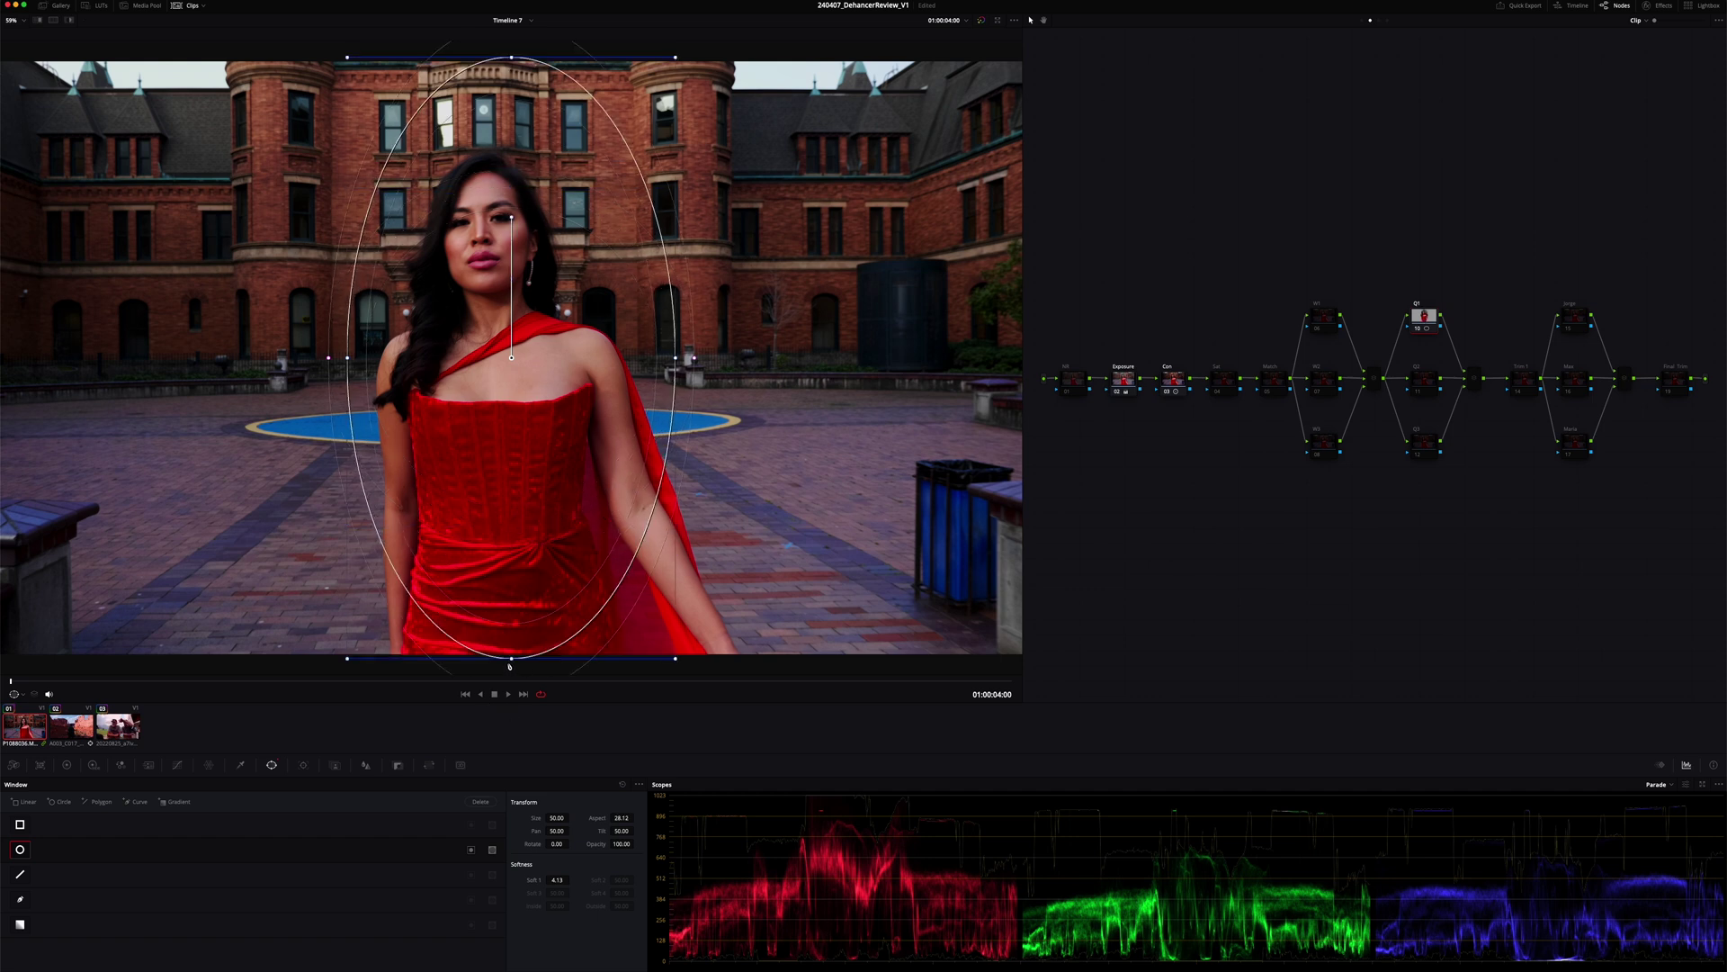
{"action": "left_click_drag", "start_coordinate": [511, 666], "coordinate": [511, 672]}
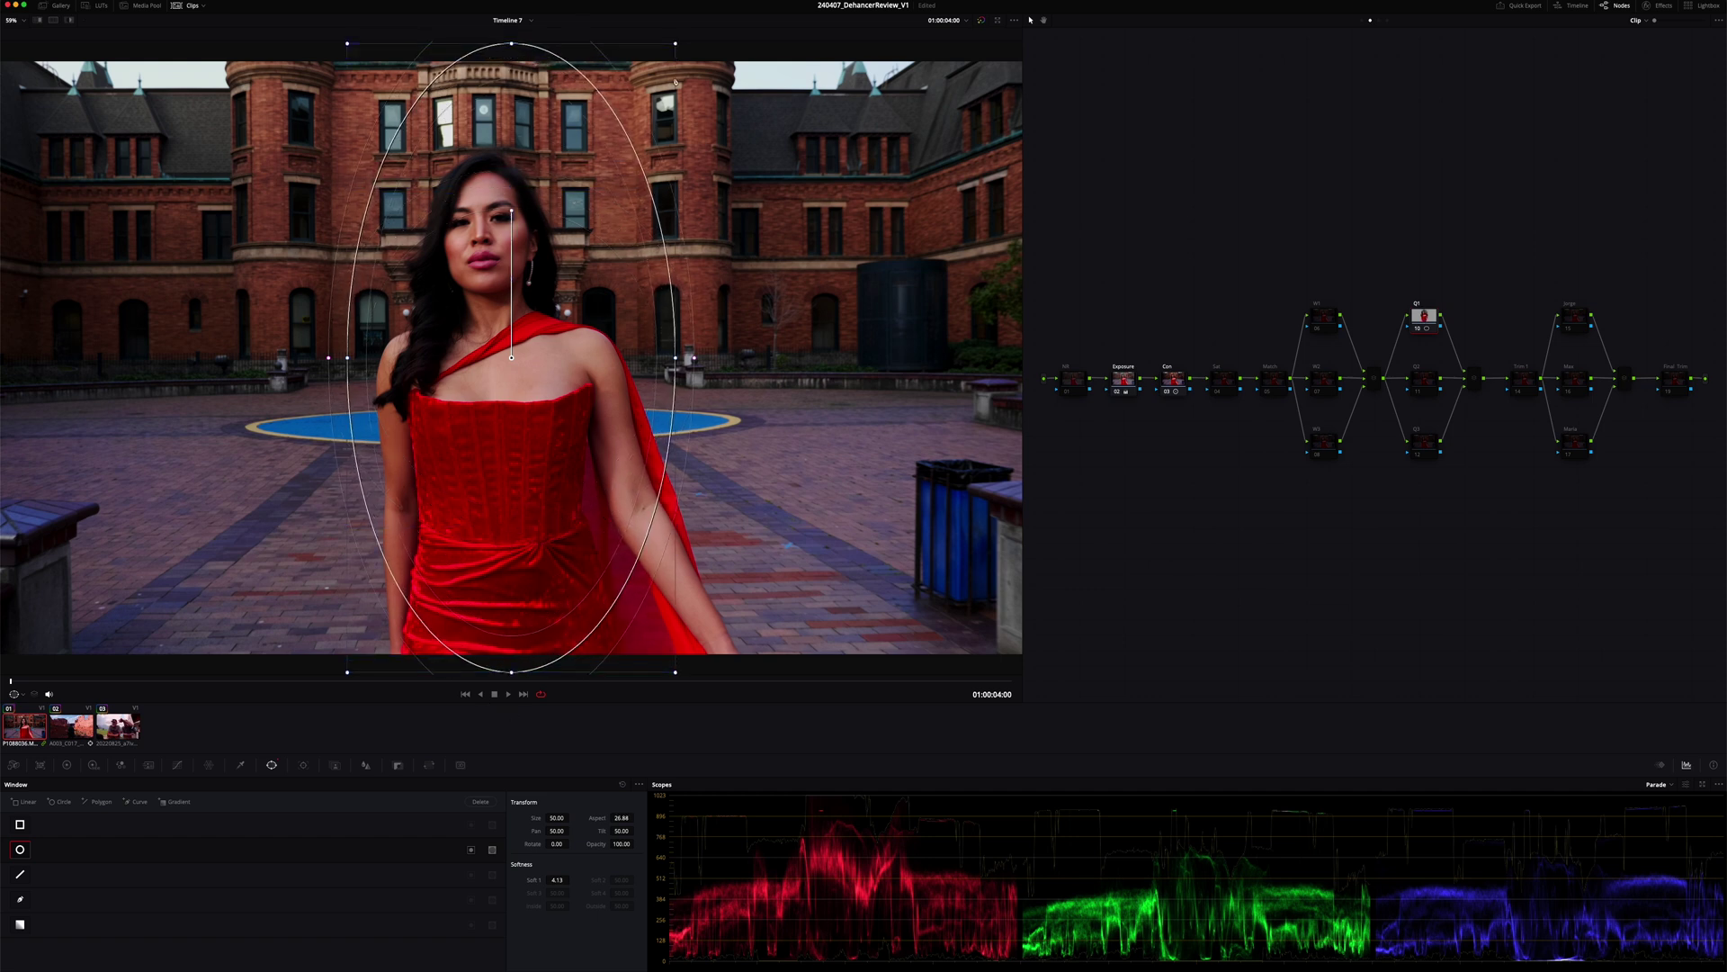
Enlarge the circular window, move it lower over the woman's body, and raise its softness to about 12.75.
{"action": "left_click_drag", "start_coordinate": [677, 44], "coordinate": [723, 18]}
{"action": "left_click_drag", "start_coordinate": [581, 249], "coordinate": [581, 381]}
{"action": "left_click_drag", "start_coordinate": [538, 879], "coordinate": [572, 879]}
{"action": "left_click_drag", "start_coordinate": [535, 820], "coordinate": [571, 818]}
{"action": "left_click_drag", "start_coordinate": [575, 634], "coordinate": [590, 673]}
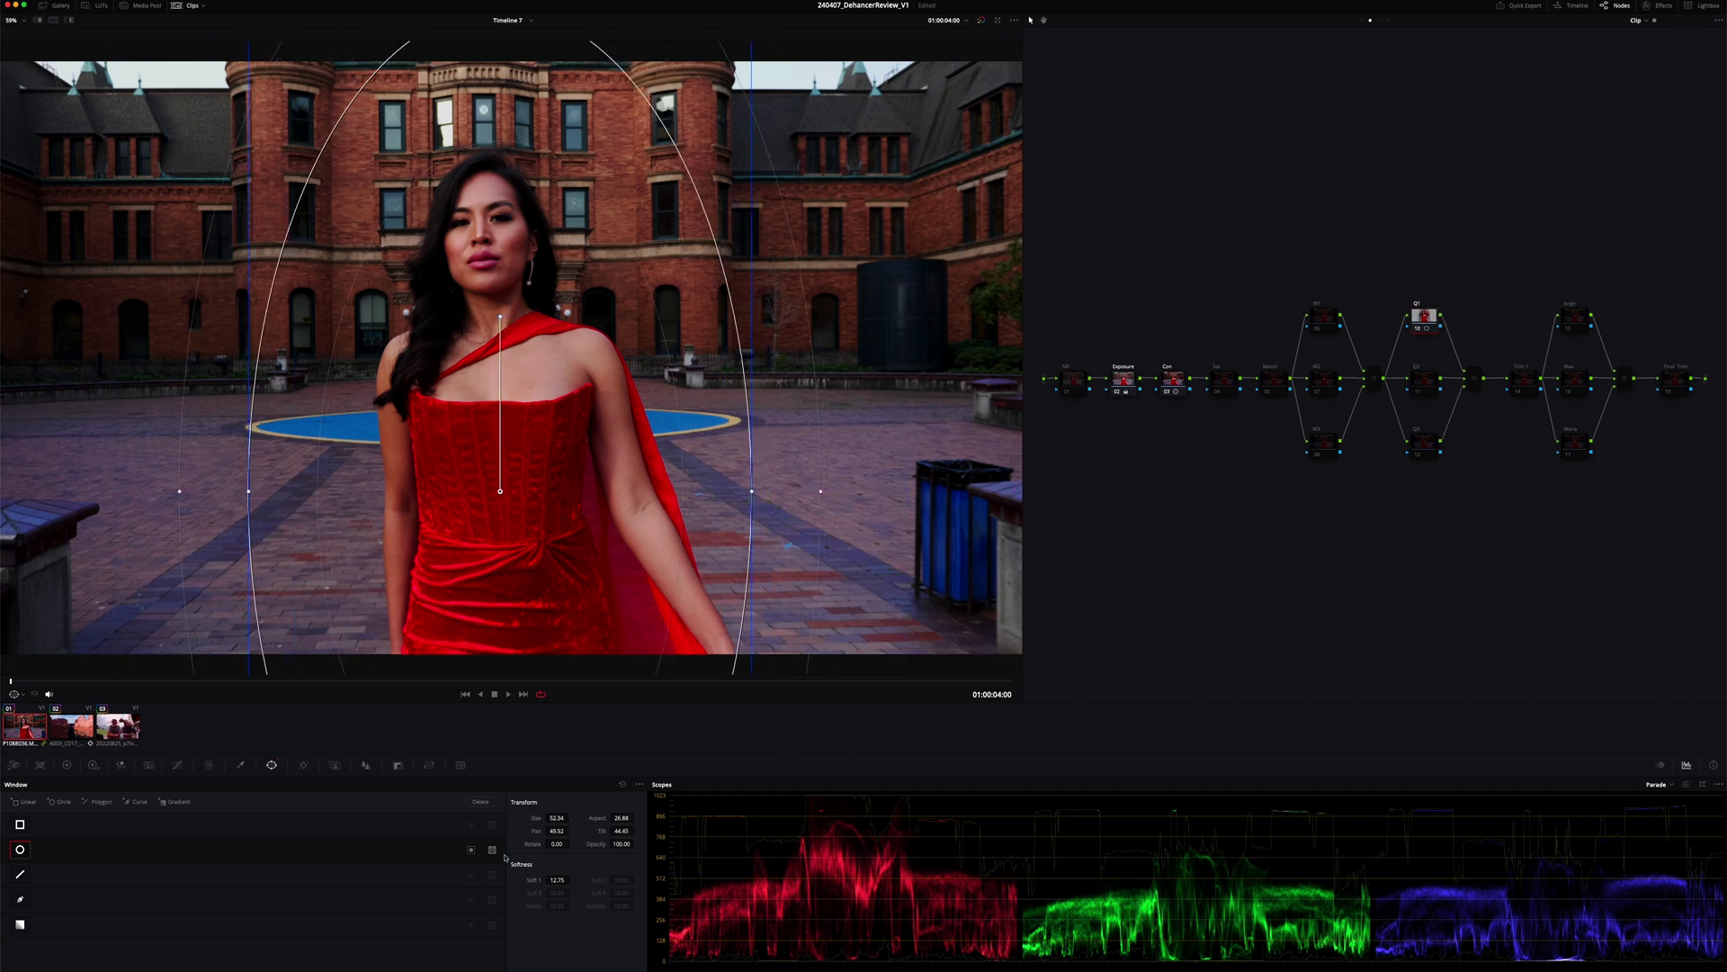
Invert the circular window and darken the area around the woman by lowering the primaries Offset to about 19.5.
{"action": "left_click", "coordinate": [471, 850]}
{"action": "key", "text": "alt+shift+p"}
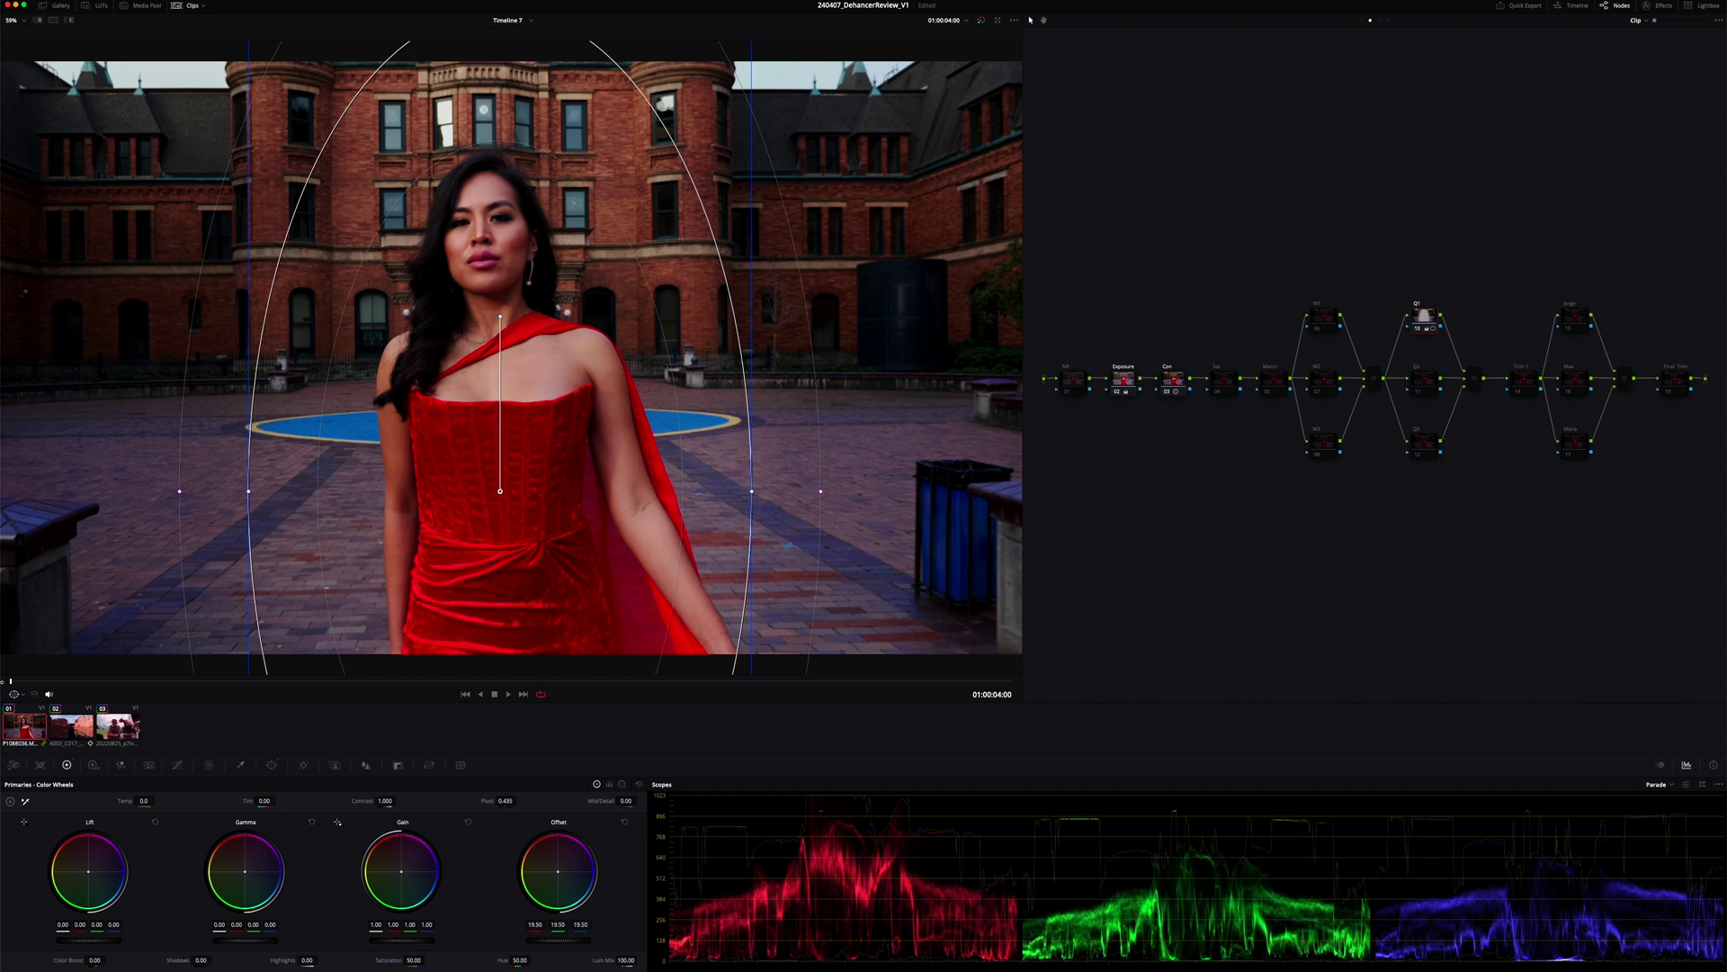
Hide the window outline in the viewer and compare the image with the grade bypassed and re-enabled.
{"action": "left_click", "coordinate": [16, 693]}
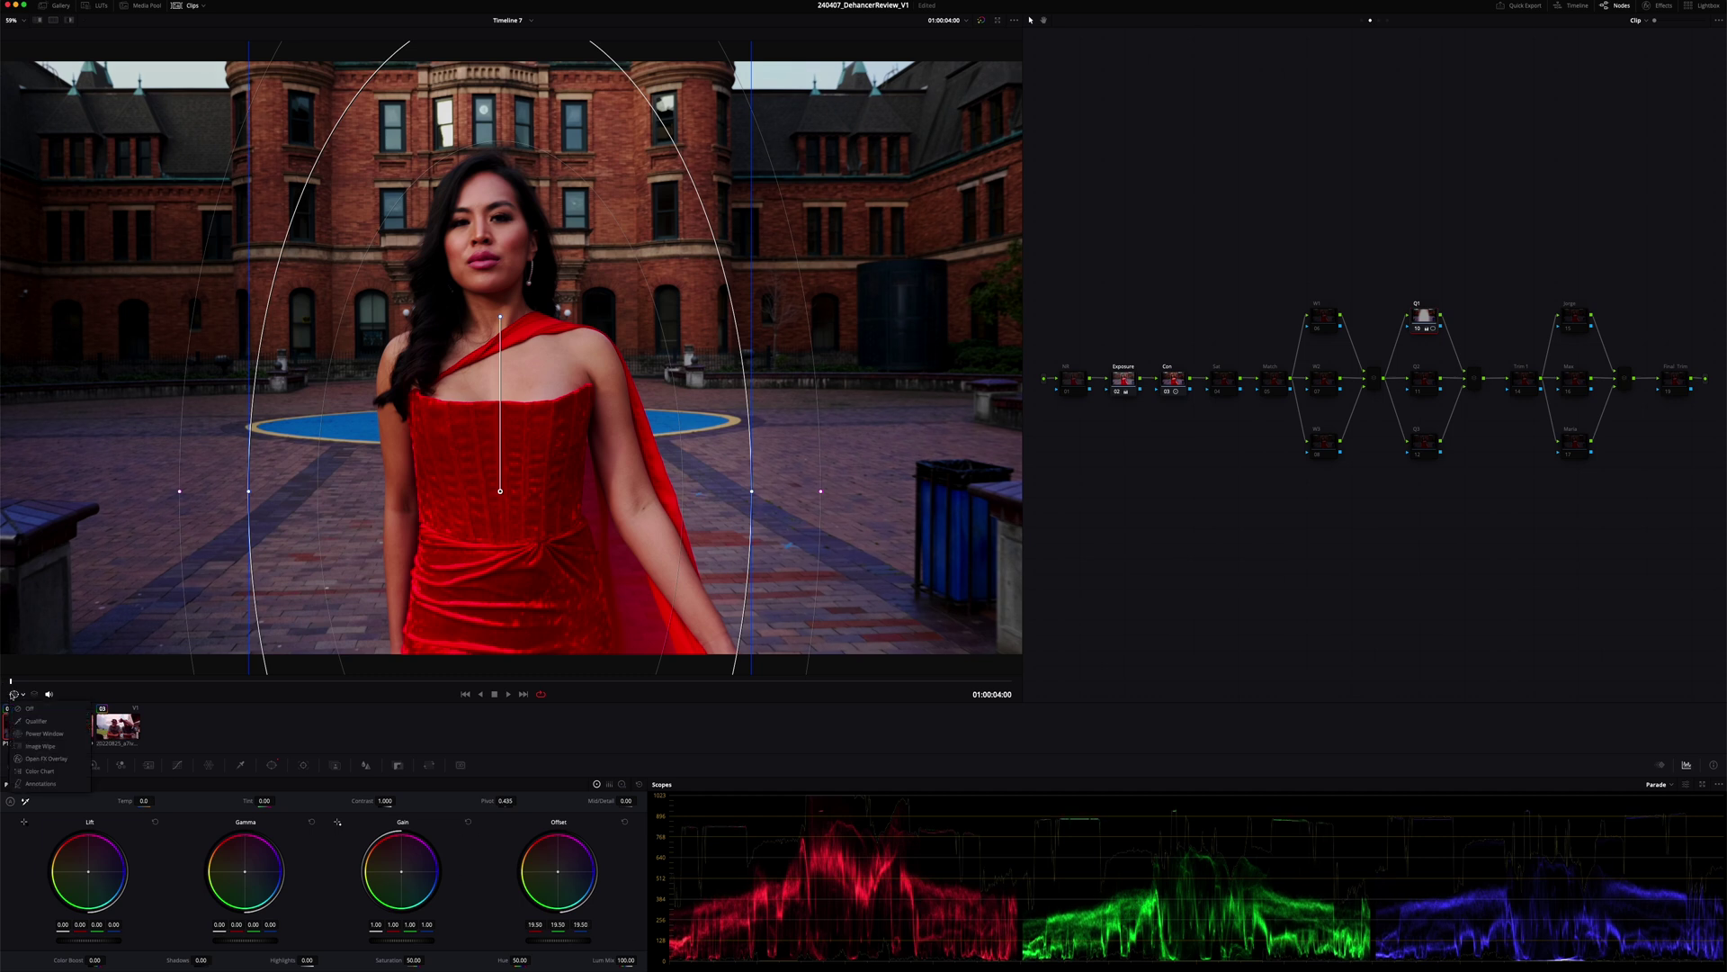
{"action": "left_click", "coordinate": [58, 724]}
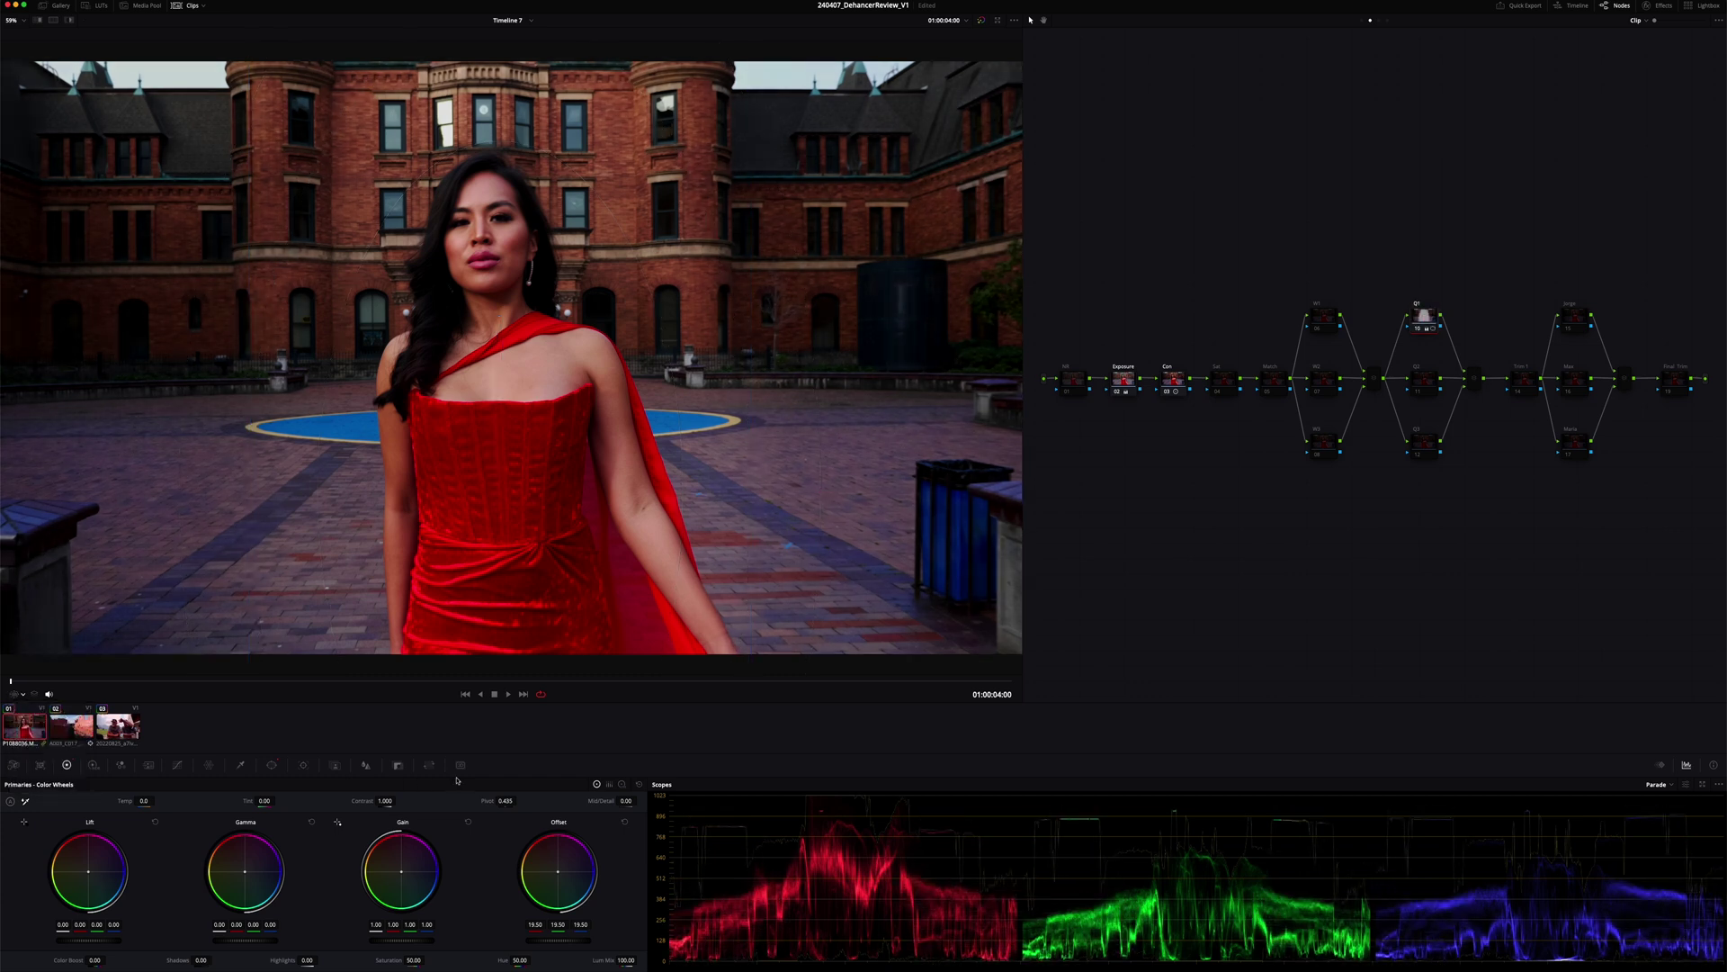
{"action": "key", "text": "shift+d"}
{"action": "key", "text": "shift+d"}
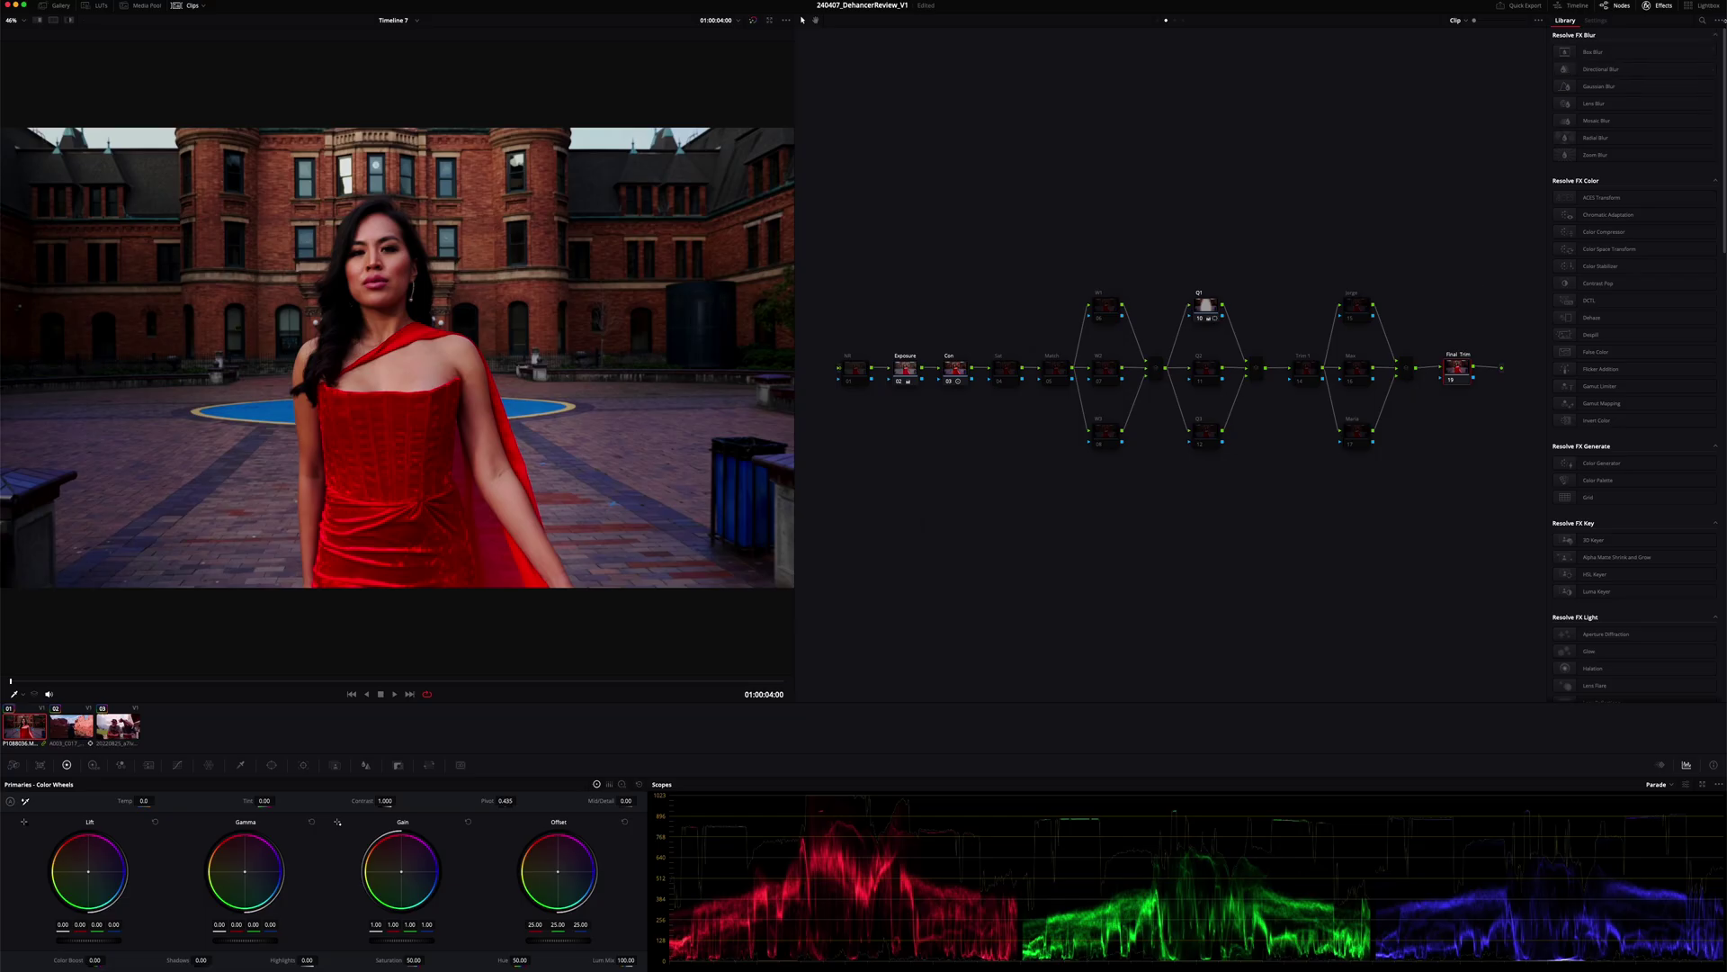
Search the effects library for "deh" and apply Dehancer Pro to the last node, Final Trim.
{"action": "left_click", "coordinate": [1701, 24]}
{"action": "type", "text": "de"}
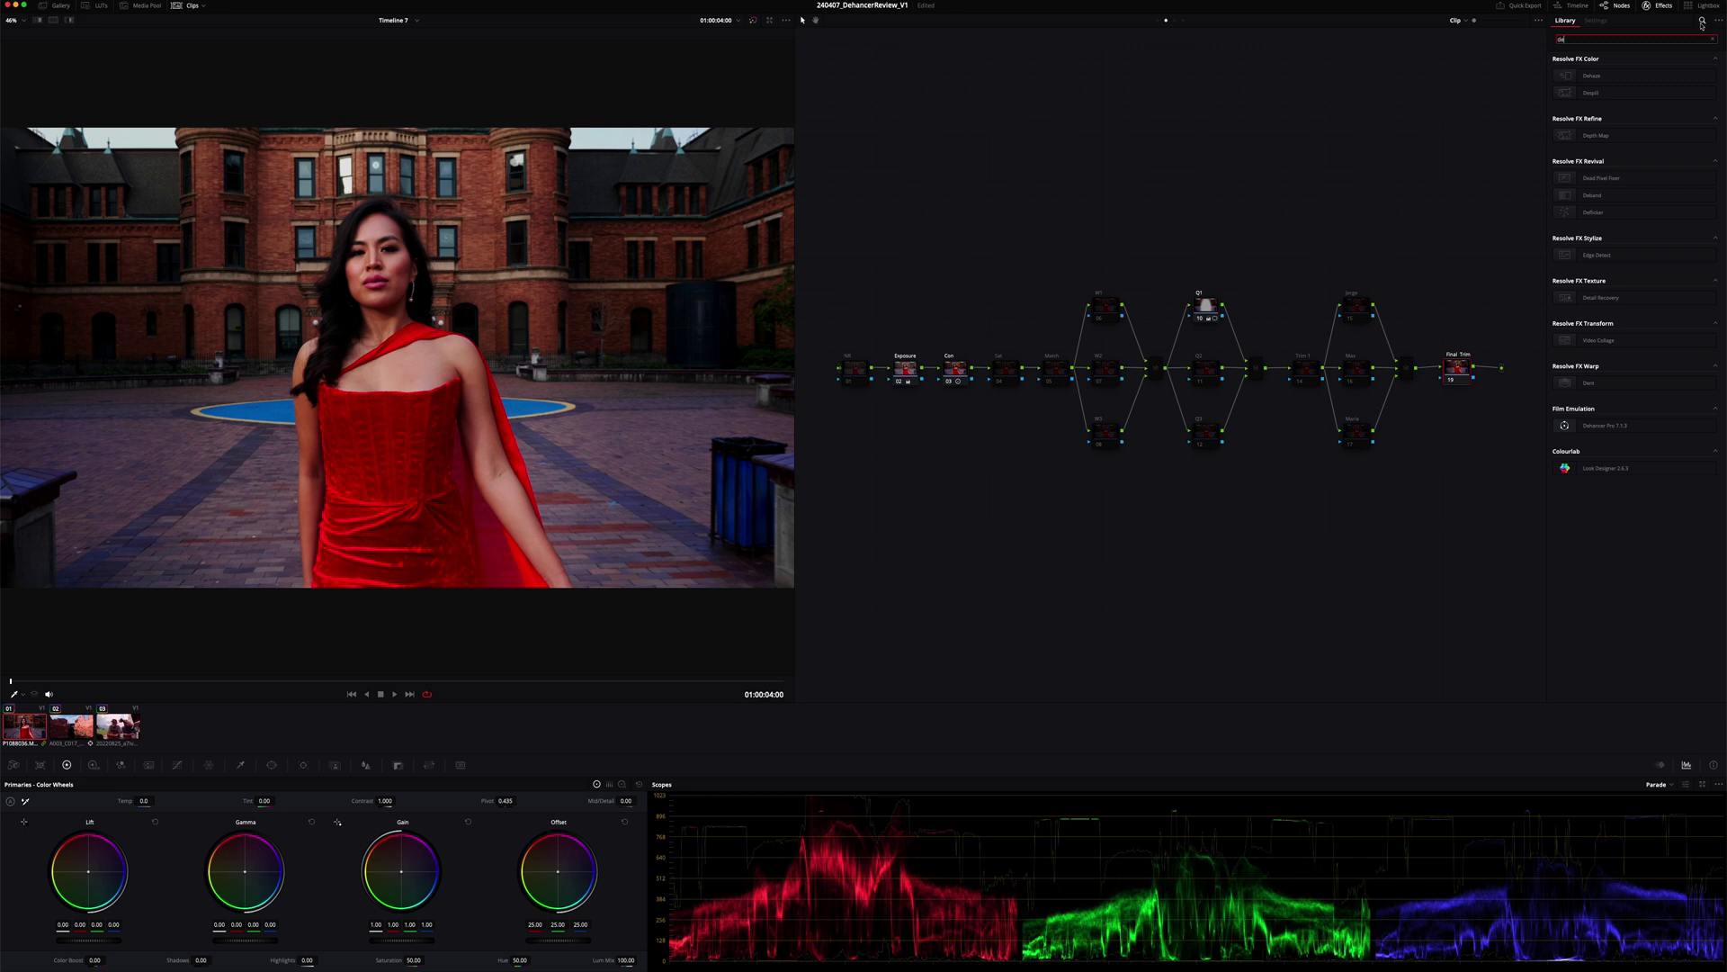
{"action": "type", "text": "h"}
{"action": "left_click_drag", "start_coordinate": [1610, 118], "coordinate": [1458, 372]}
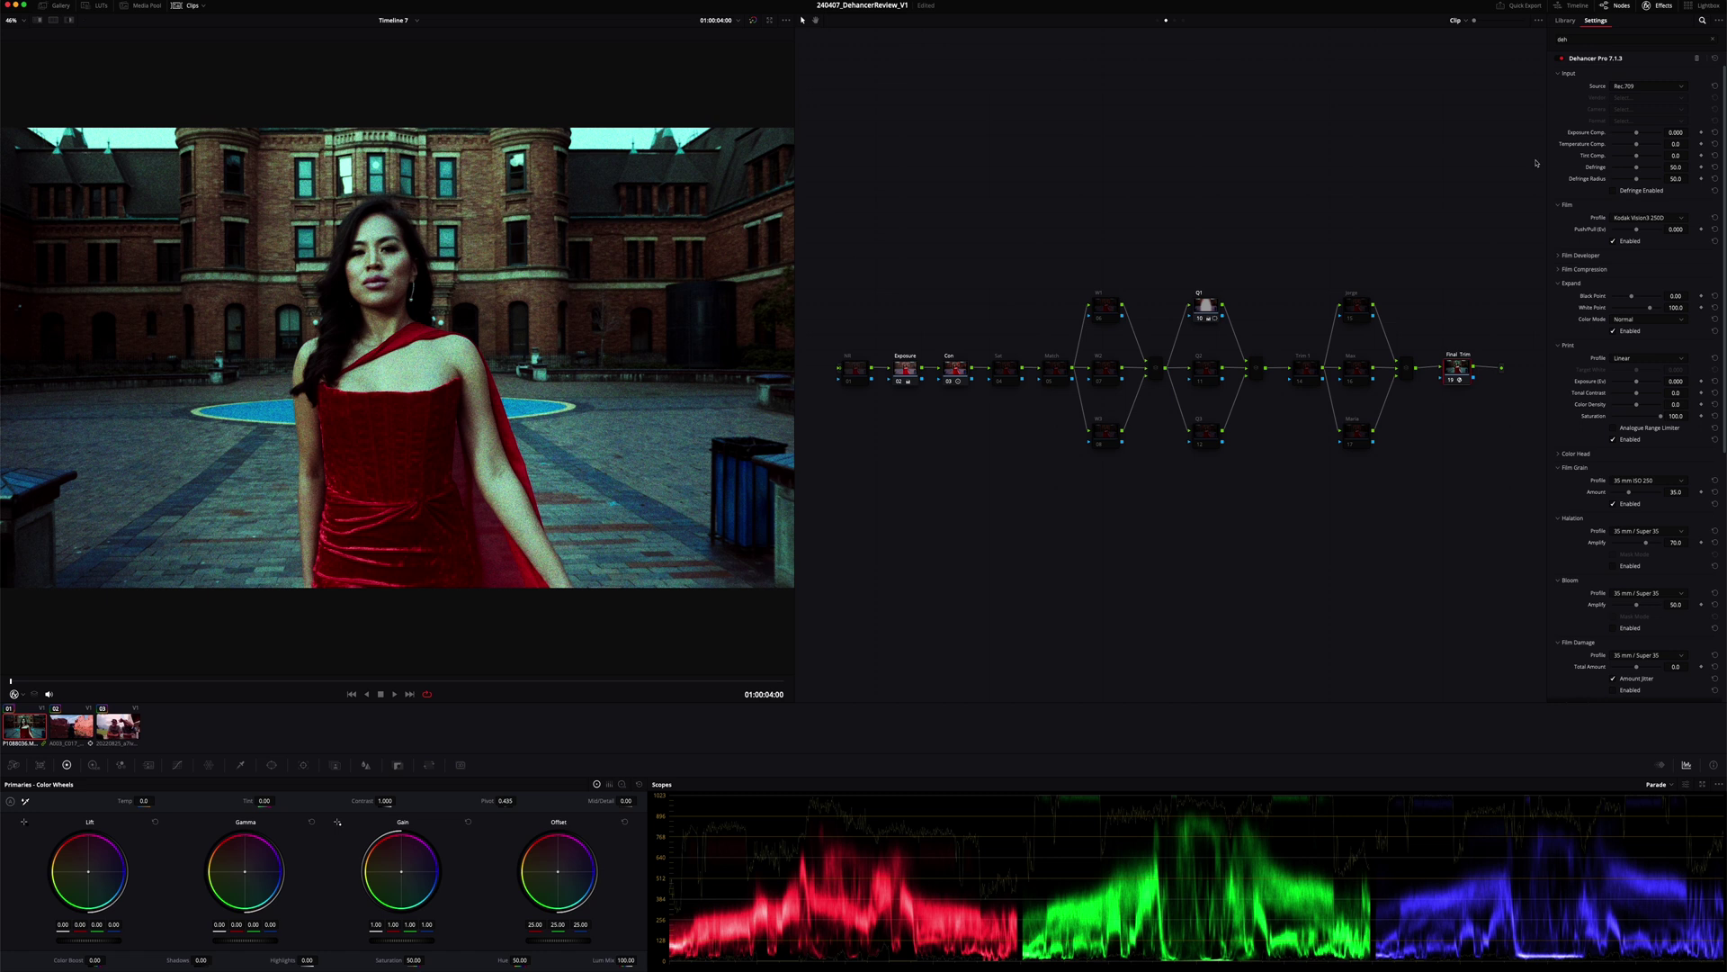
Look through the Dehancer Pro settings and collapse all of its groups, including Monitor.
{"action": "scroll", "coordinate": [1724, 211], "scroll_direction": "down", "scroll_amount": 5}
{"action": "scroll", "coordinate": [1724, 565], "scroll_direction": "up", "scroll_amount": 5}
{"action": "left_click", "coordinate": [1559, 75], "text": "alt"}
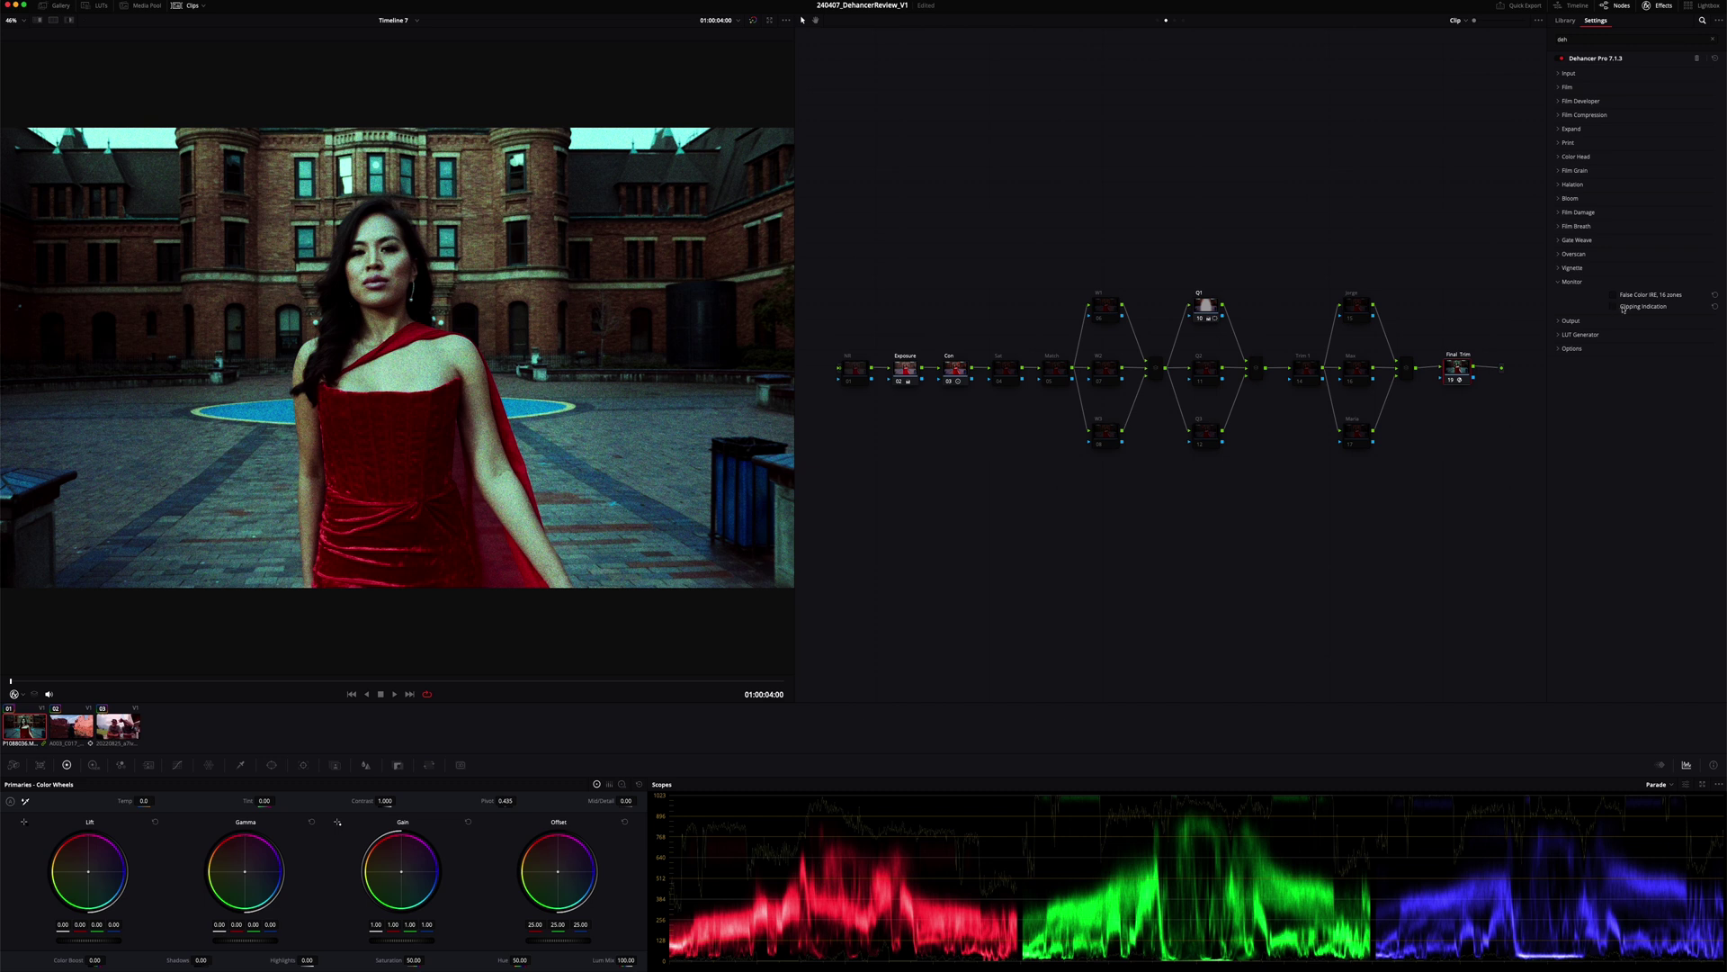
{"action": "left_click", "coordinate": [1614, 307]}
{"action": "left_click", "coordinate": [1563, 282]}
Disable Film Grain in the Dehancer Pro settings and collapse its group.
{"action": "left_click", "coordinate": [1567, 170]}
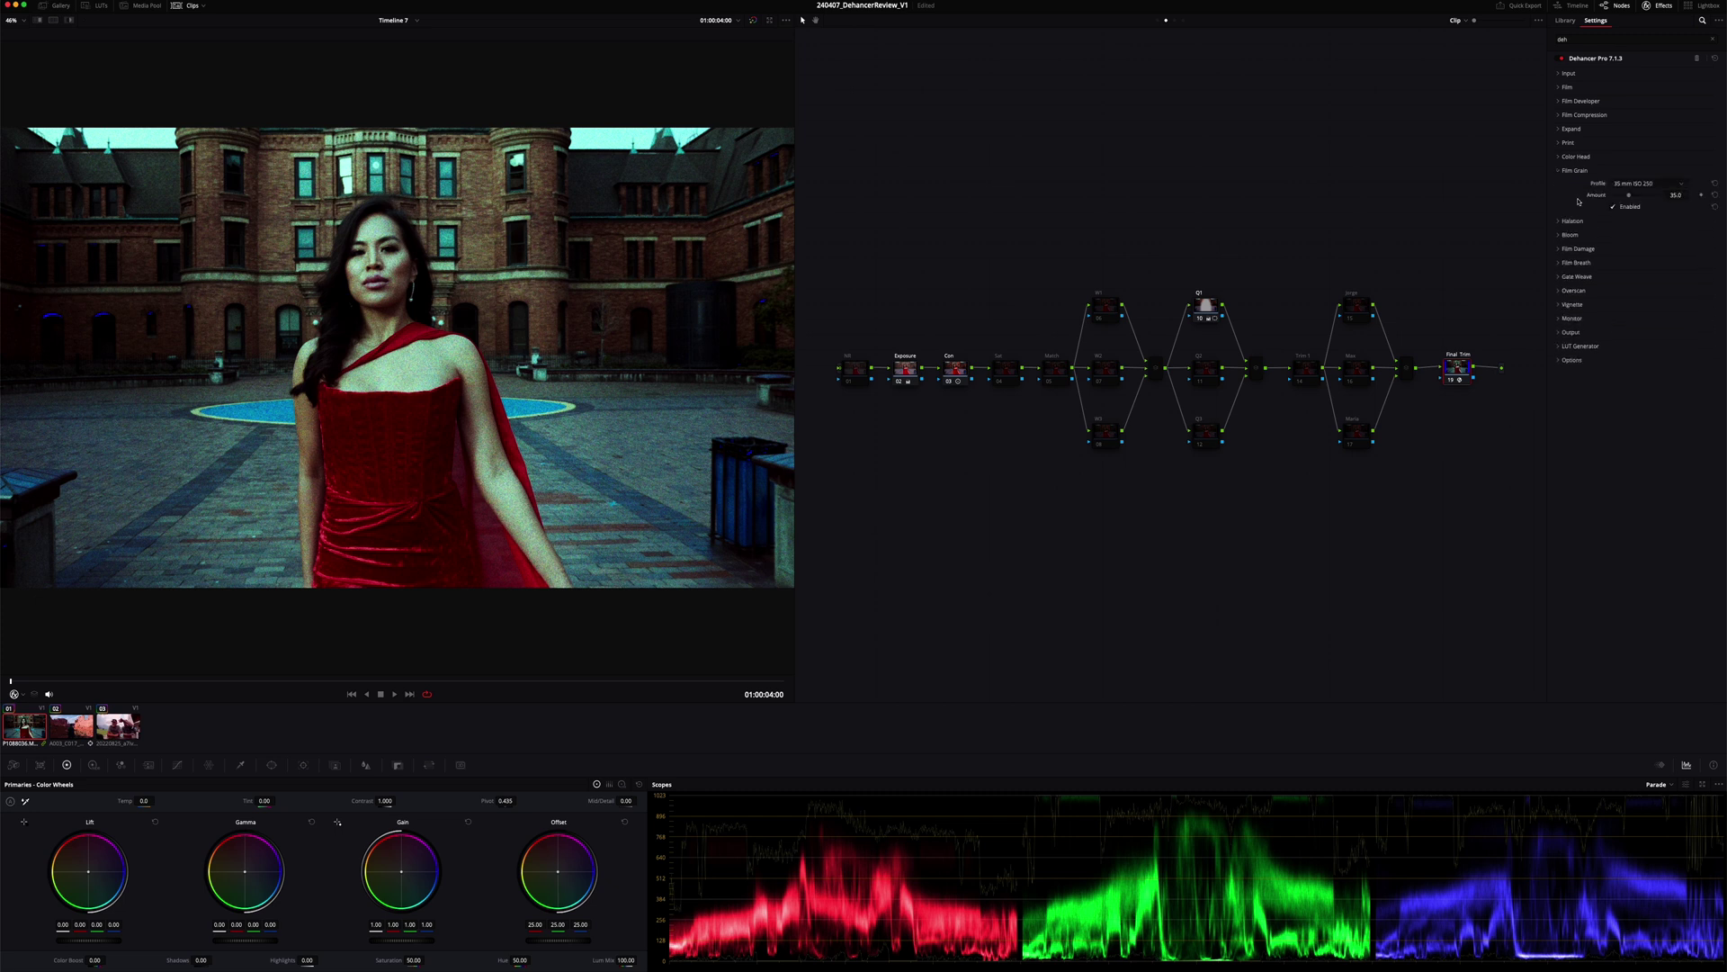
{"action": "left_click", "coordinate": [1615, 208]}
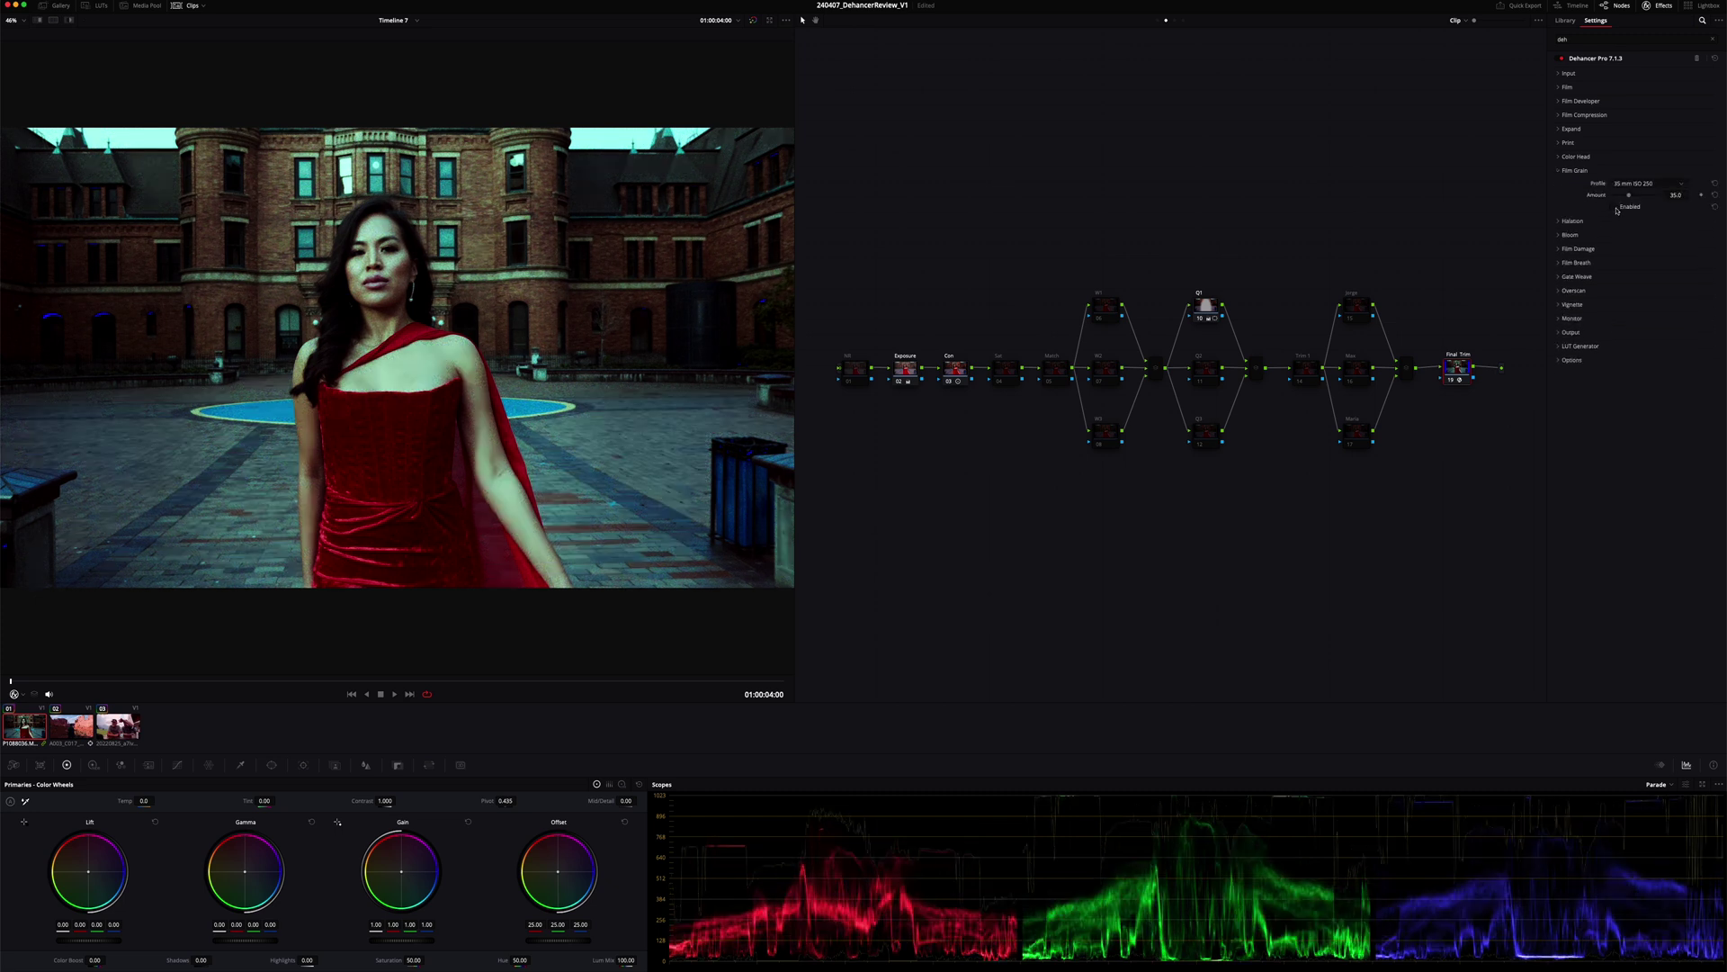
{"action": "left_click", "coordinate": [1560, 171]}
Set the Dehancer Pro input source to DVR WG/Intermediate.
{"action": "left_click", "coordinate": [1571, 76]}
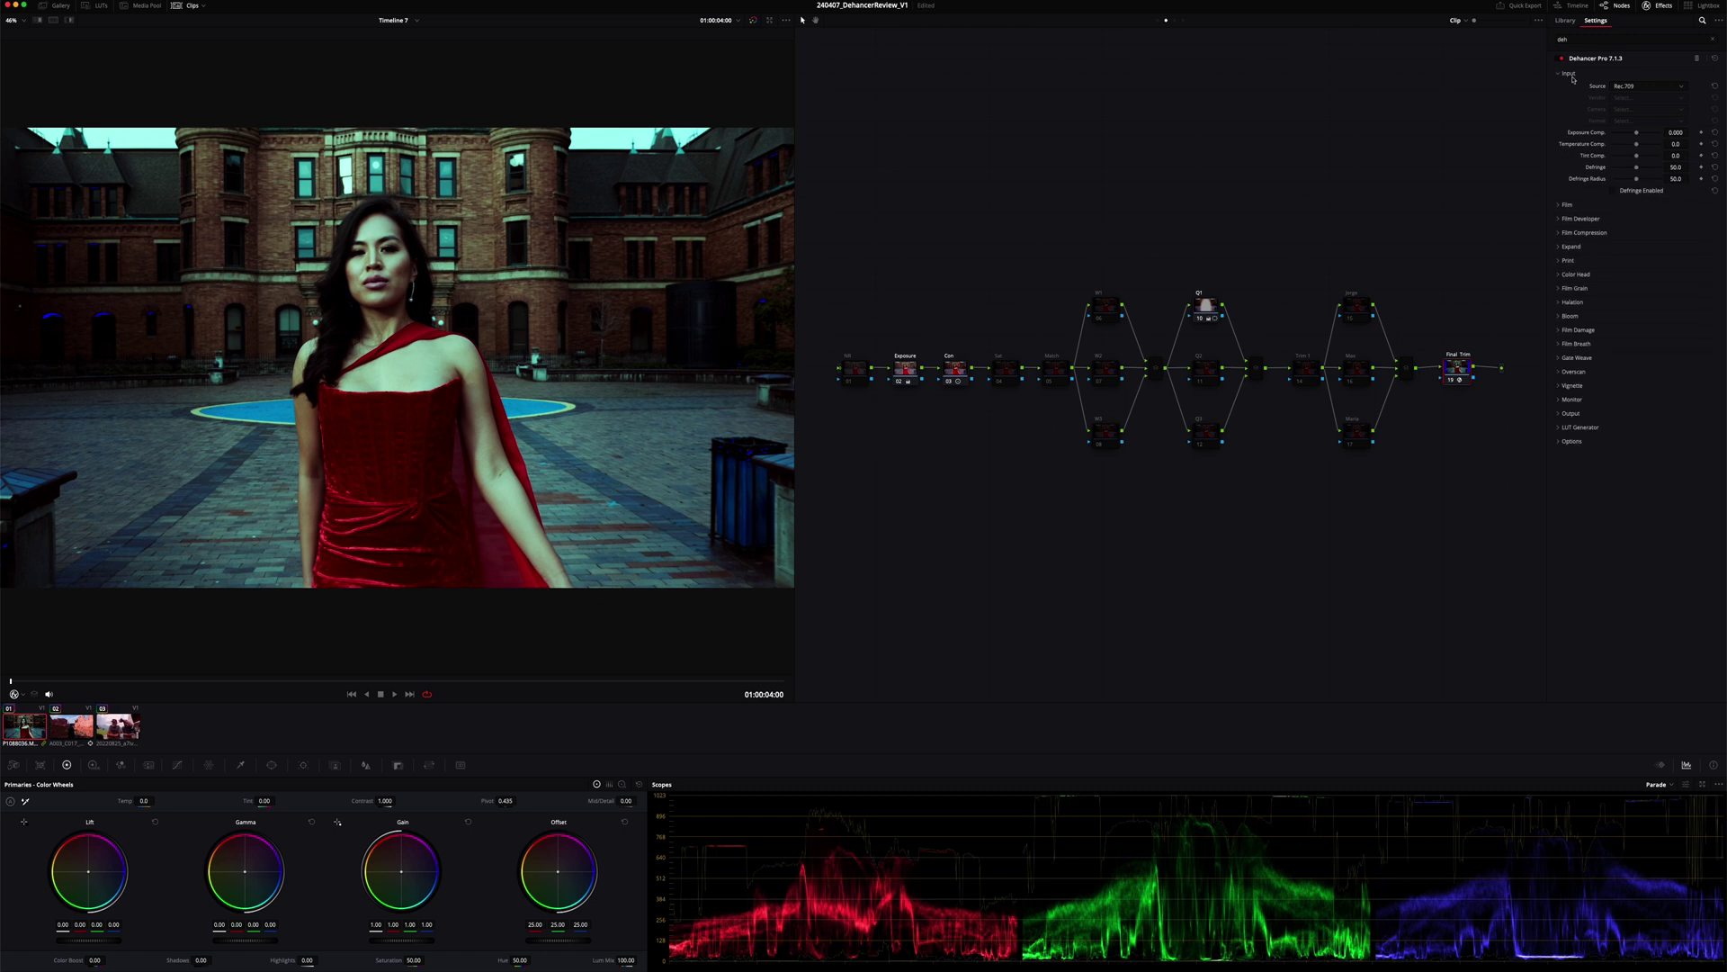
{"action": "left_click", "coordinate": [1624, 85]}
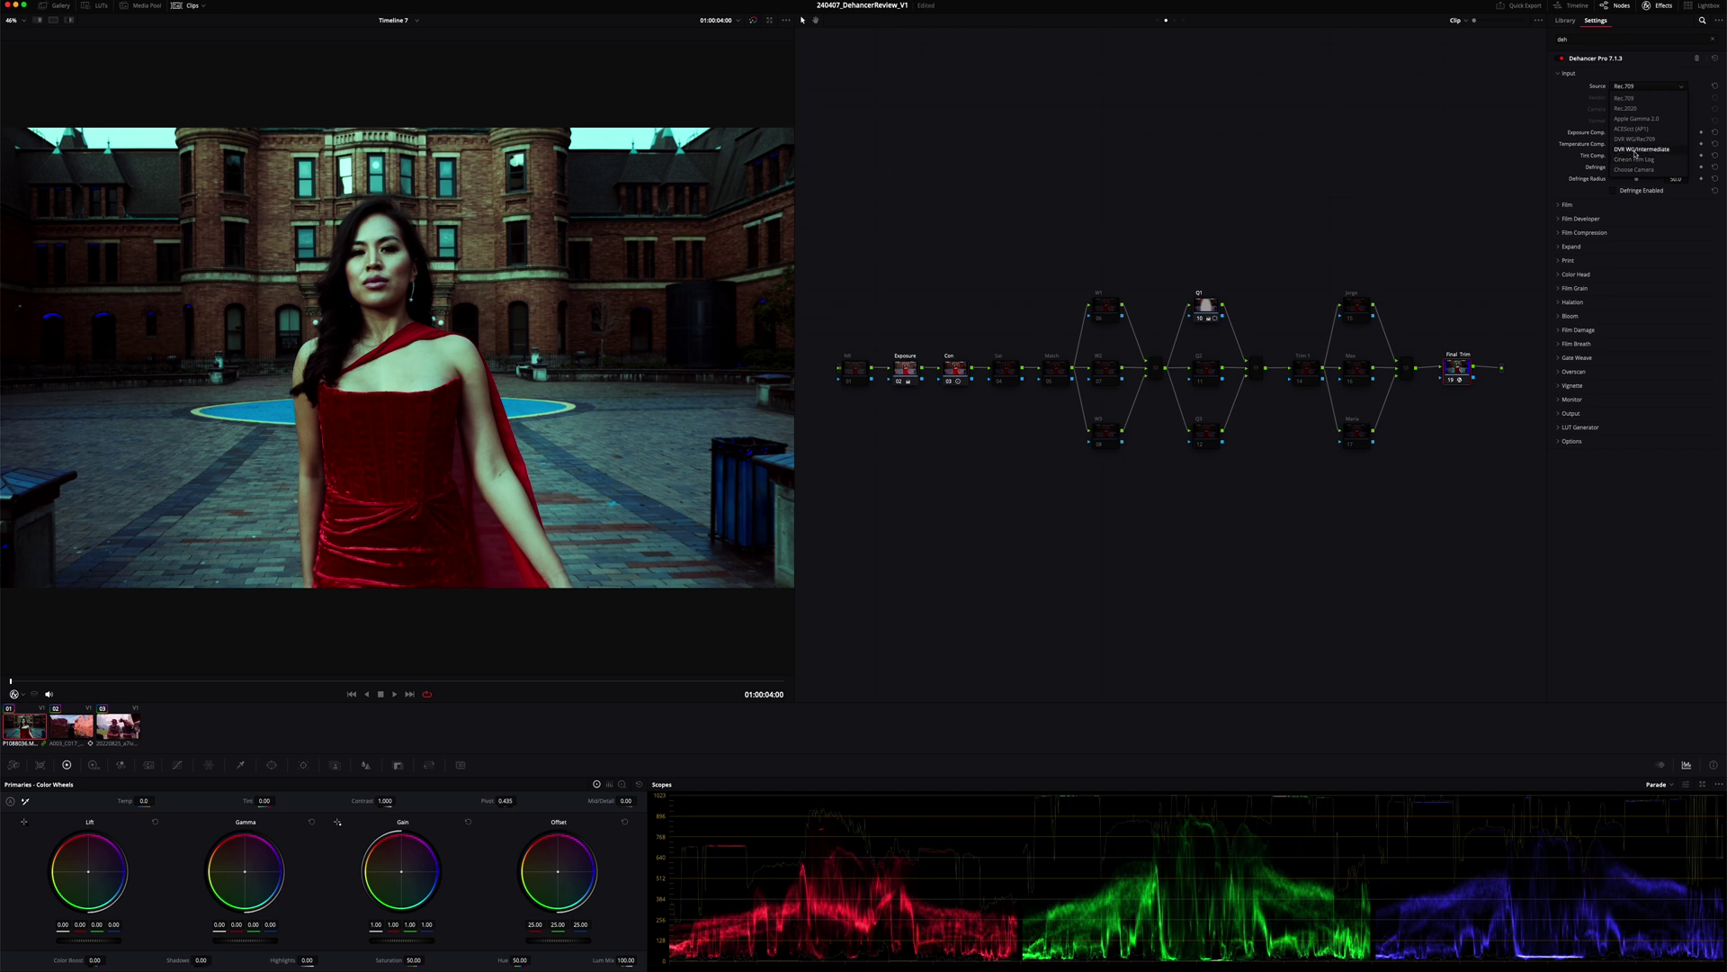
{"action": "left_click", "coordinate": [1635, 150]}
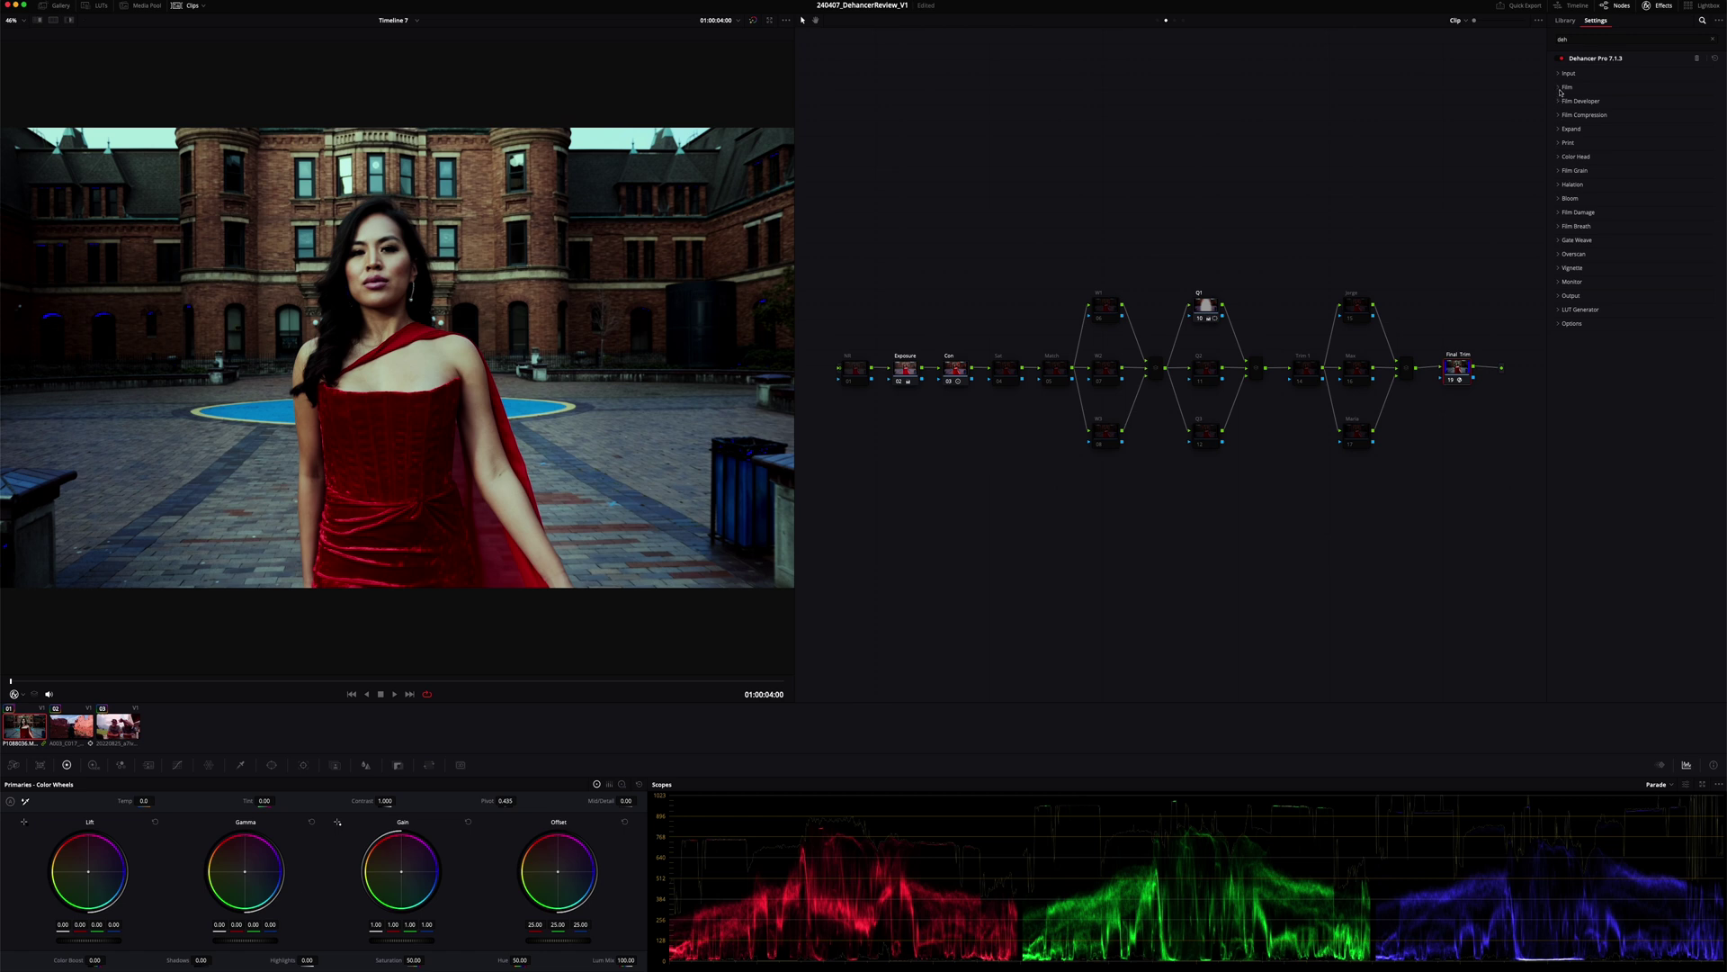
Try the Cinestill 50D film profile in Dehancer Pro's Film settings.
{"action": "left_click", "coordinate": [1560, 88]}
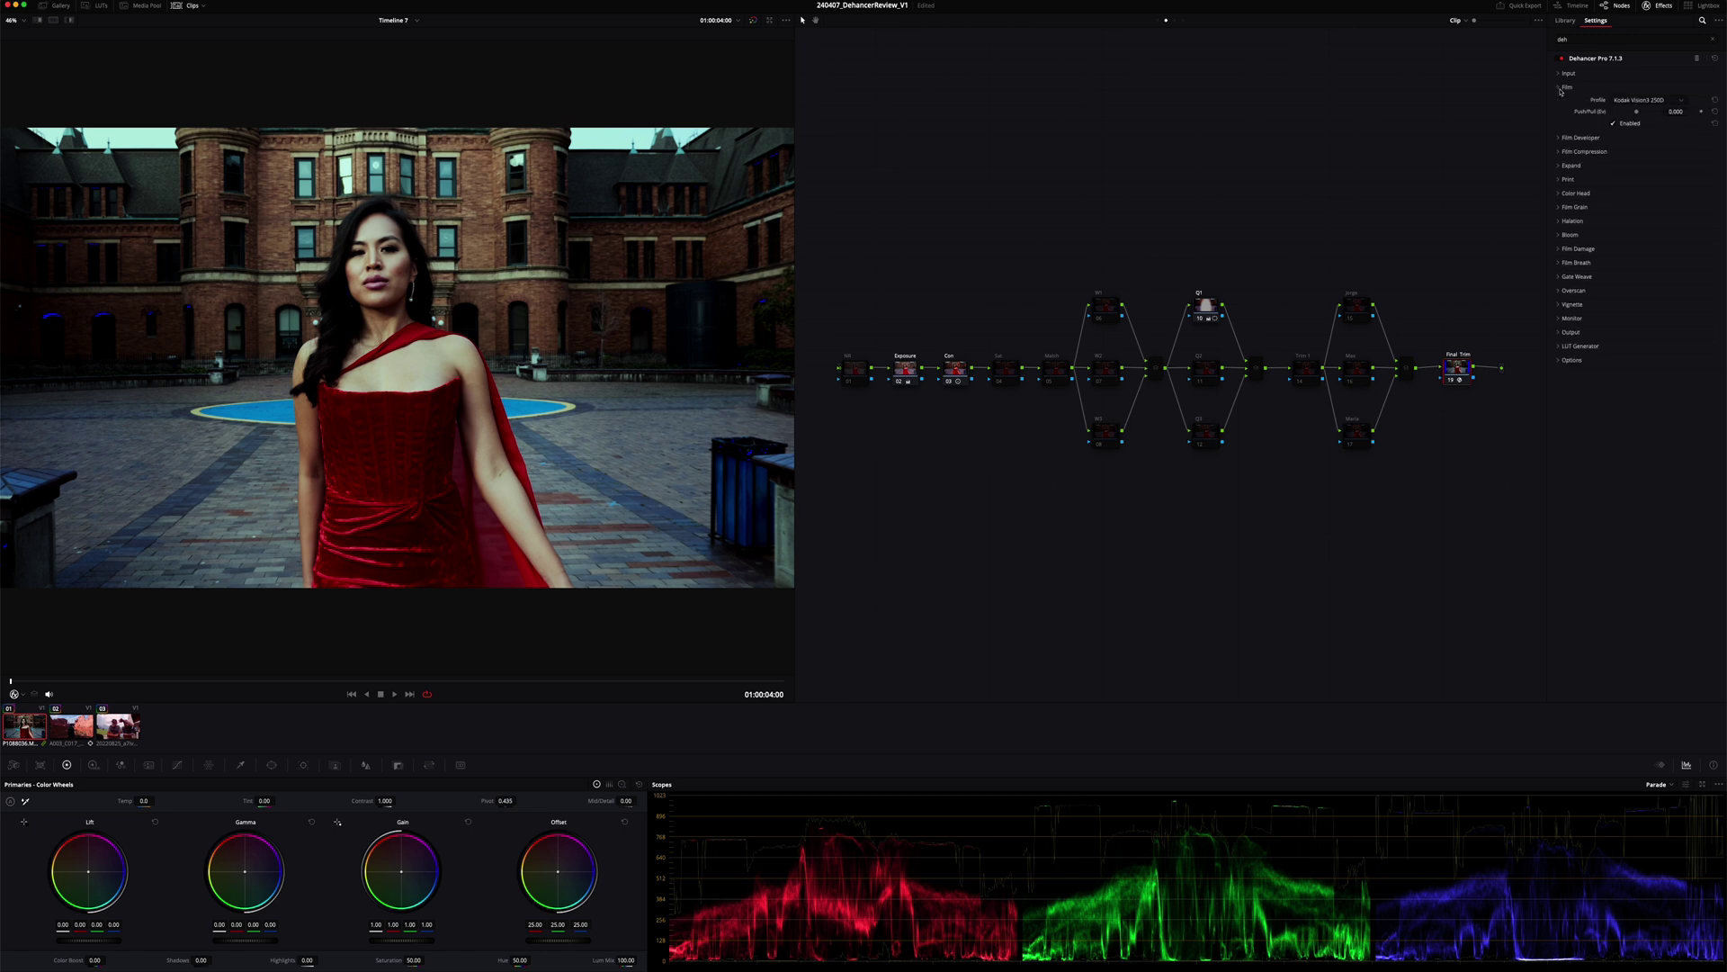
{"action": "left_click", "coordinate": [1646, 101]}
{"action": "scroll", "coordinate": [1652, 149], "scroll_direction": "up", "scroll_amount": 10}
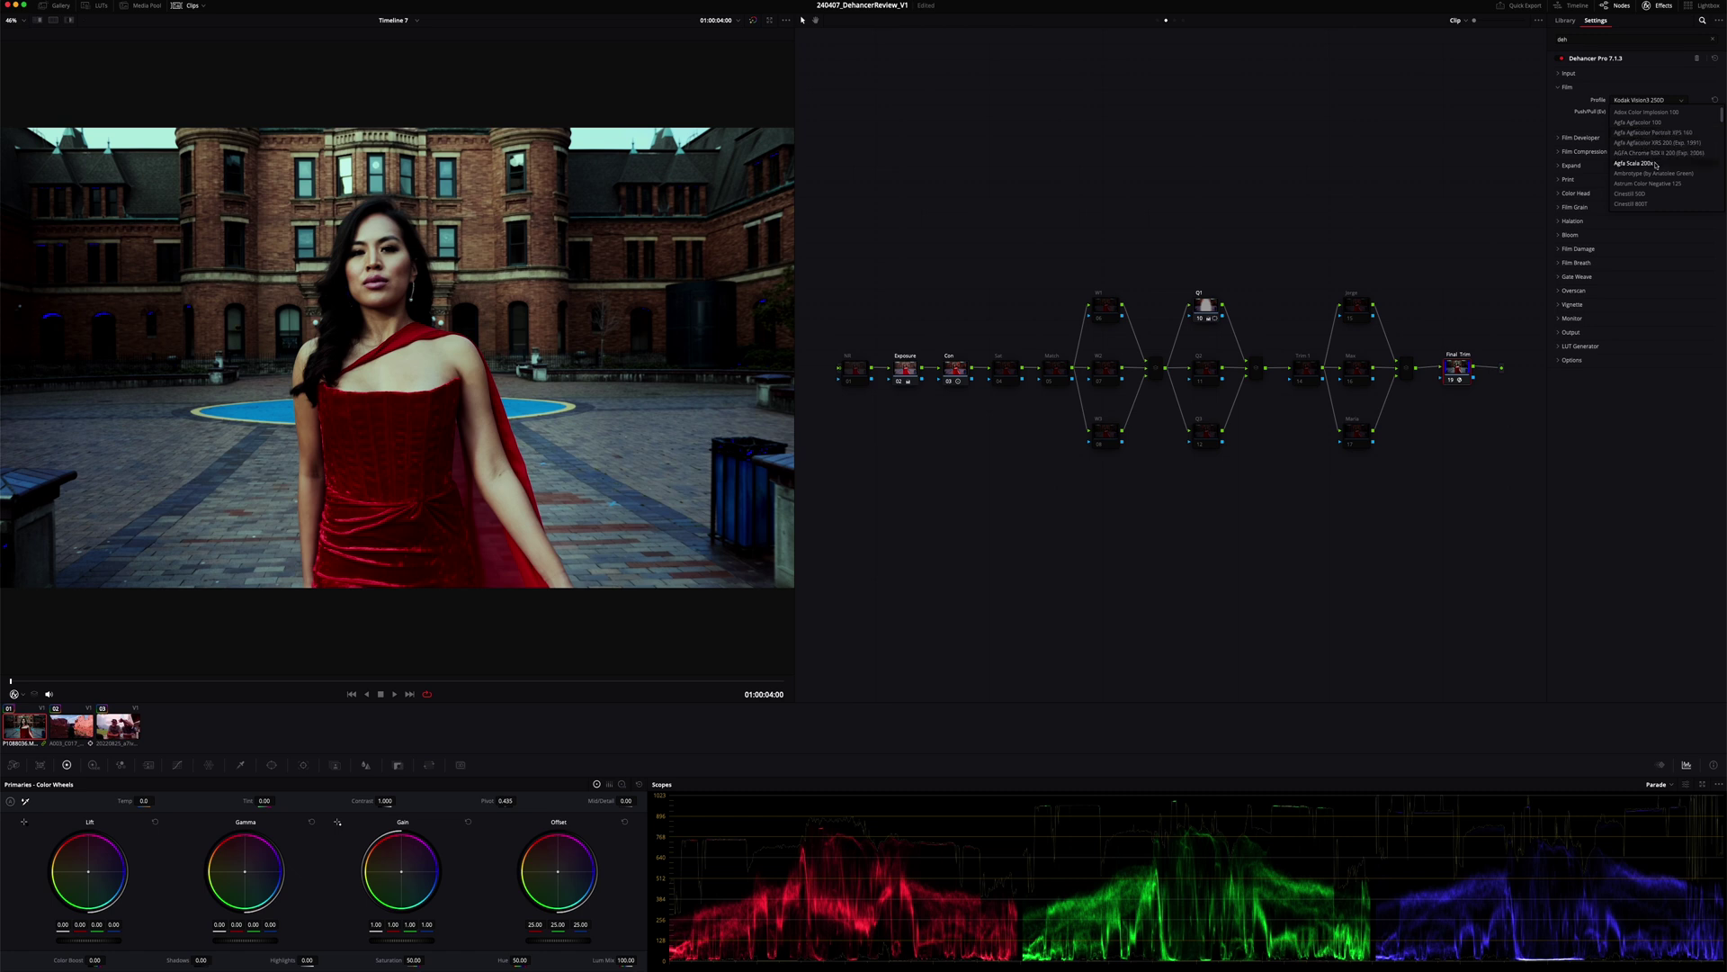
{"action": "scroll", "coordinate": [1656, 164], "scroll_direction": "down", "scroll_amount": 3}
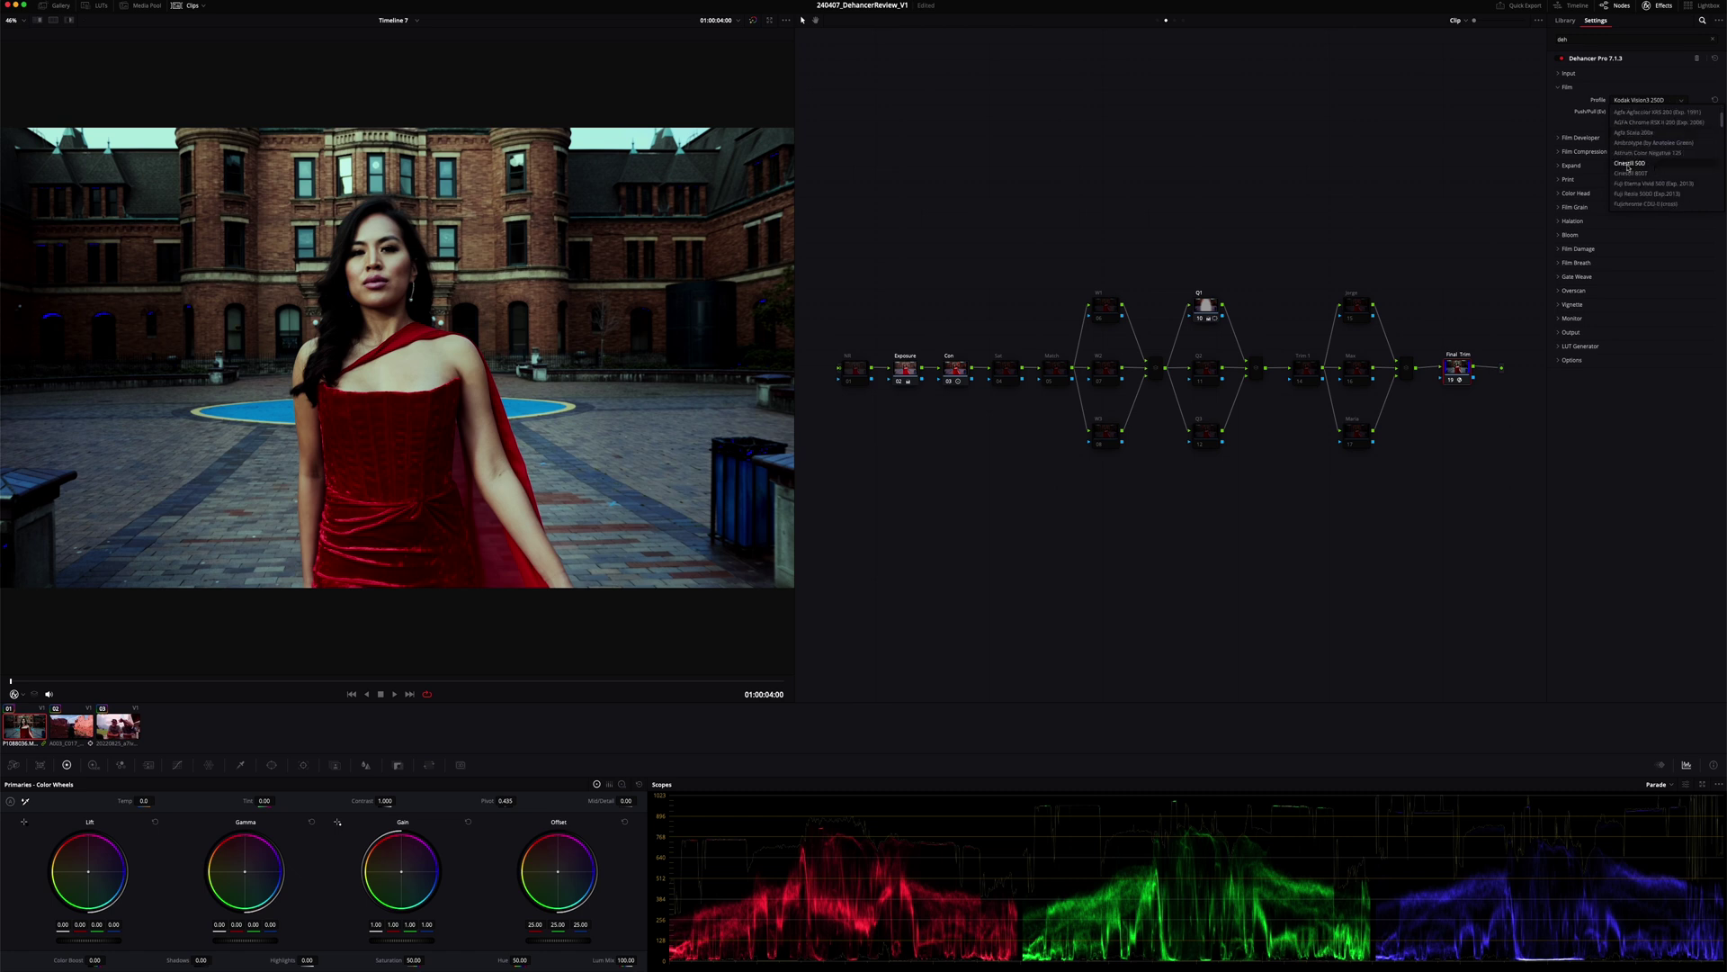
{"action": "left_click", "coordinate": [1628, 163]}
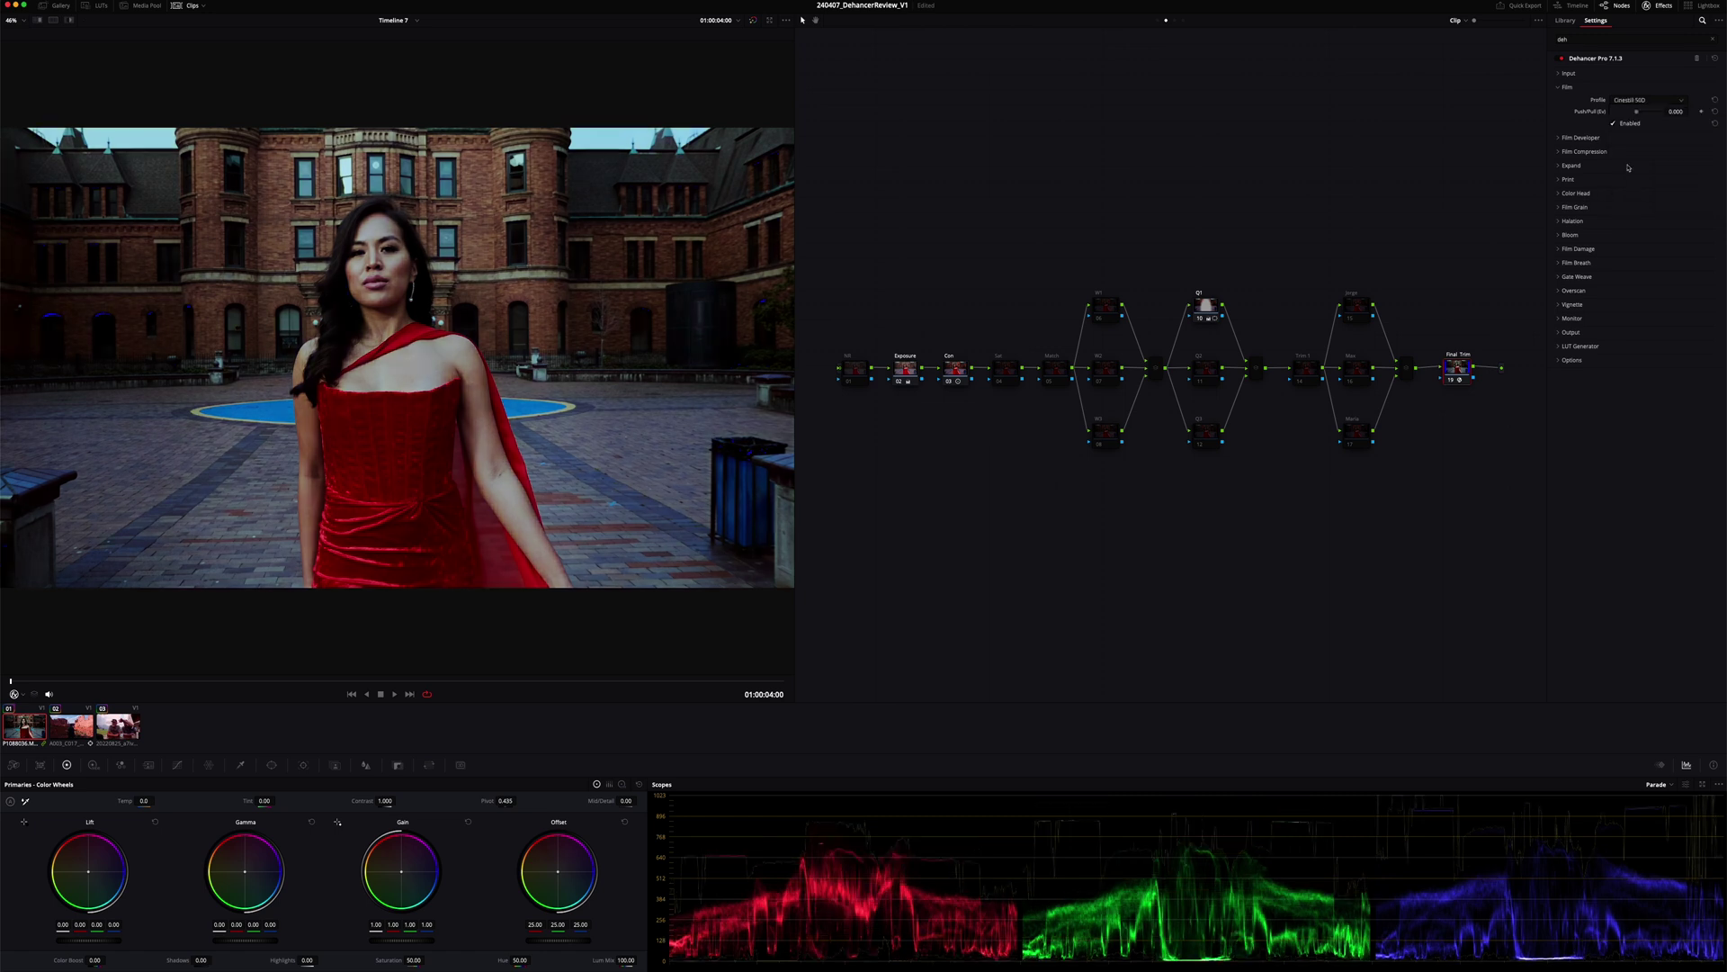
Try the Fujifilm Instax and Fujifilm FP-100c film profiles on the shot.
{"action": "left_click", "coordinate": [1679, 99]}
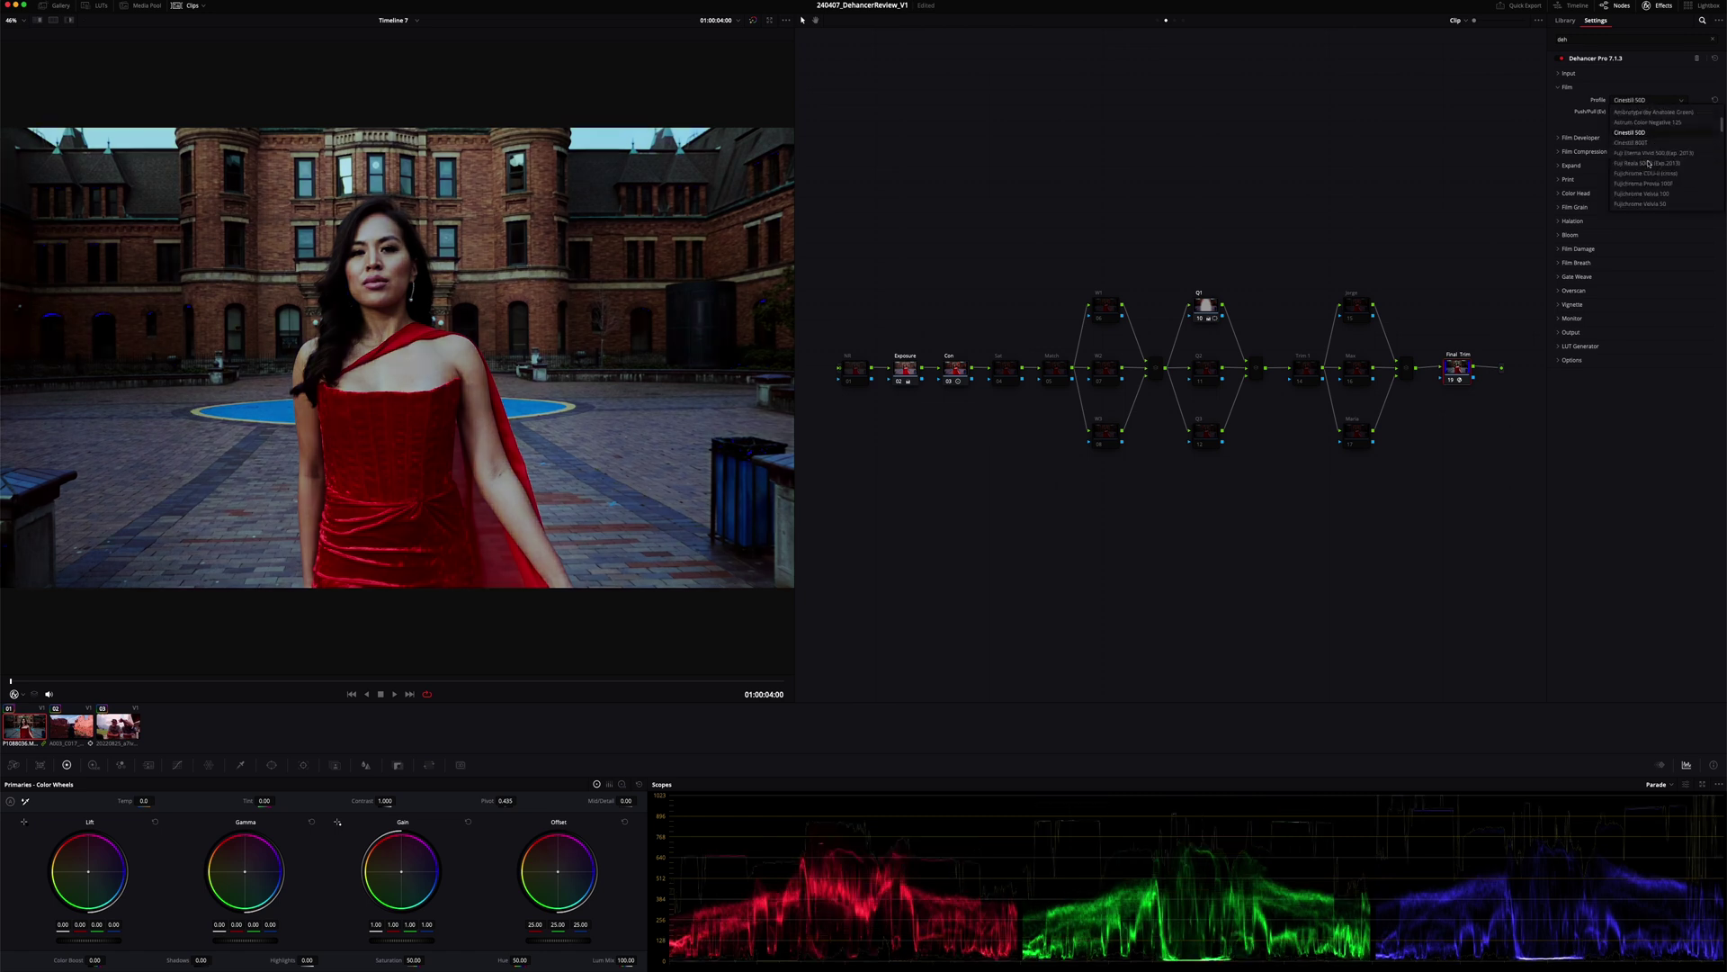
{"action": "scroll", "coordinate": [1650, 165], "scroll_direction": "down", "scroll_amount": 5}
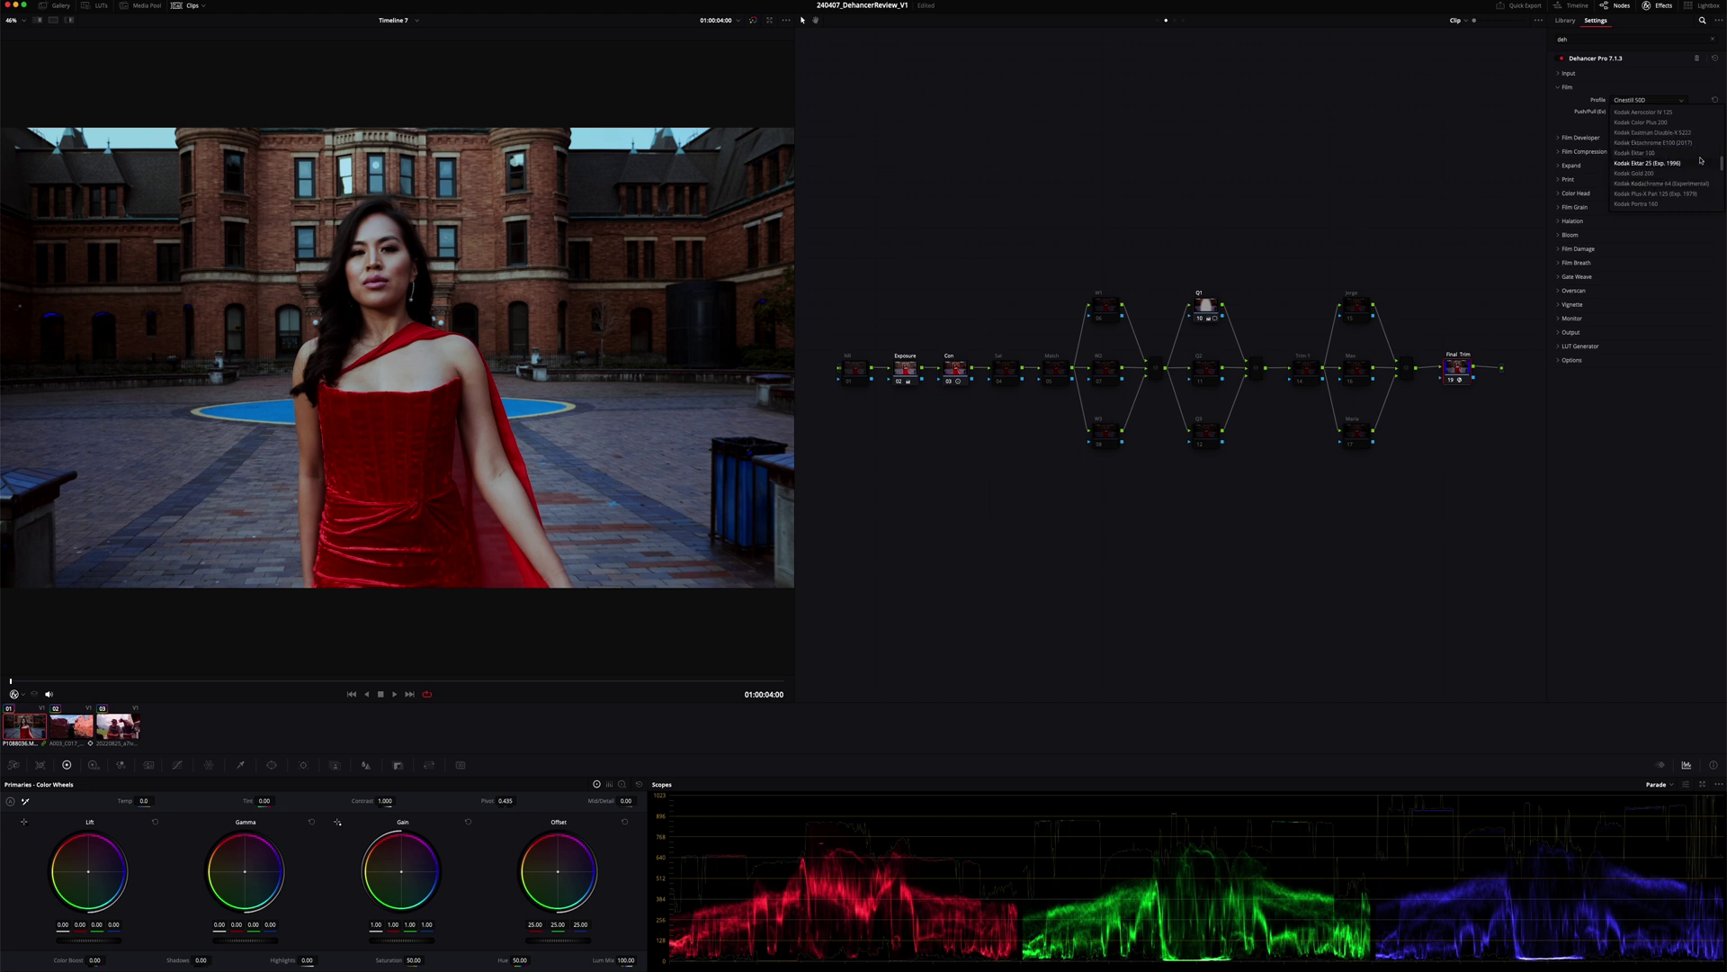
{"action": "left_click_drag", "start_coordinate": [1722, 165], "coordinate": [1718, 173]}
{"action": "left_click_drag", "start_coordinate": [1718, 174], "coordinate": [1691, 156]}
{"action": "left_click", "coordinate": [1649, 134]}
{"action": "left_click", "coordinate": [1635, 103]}
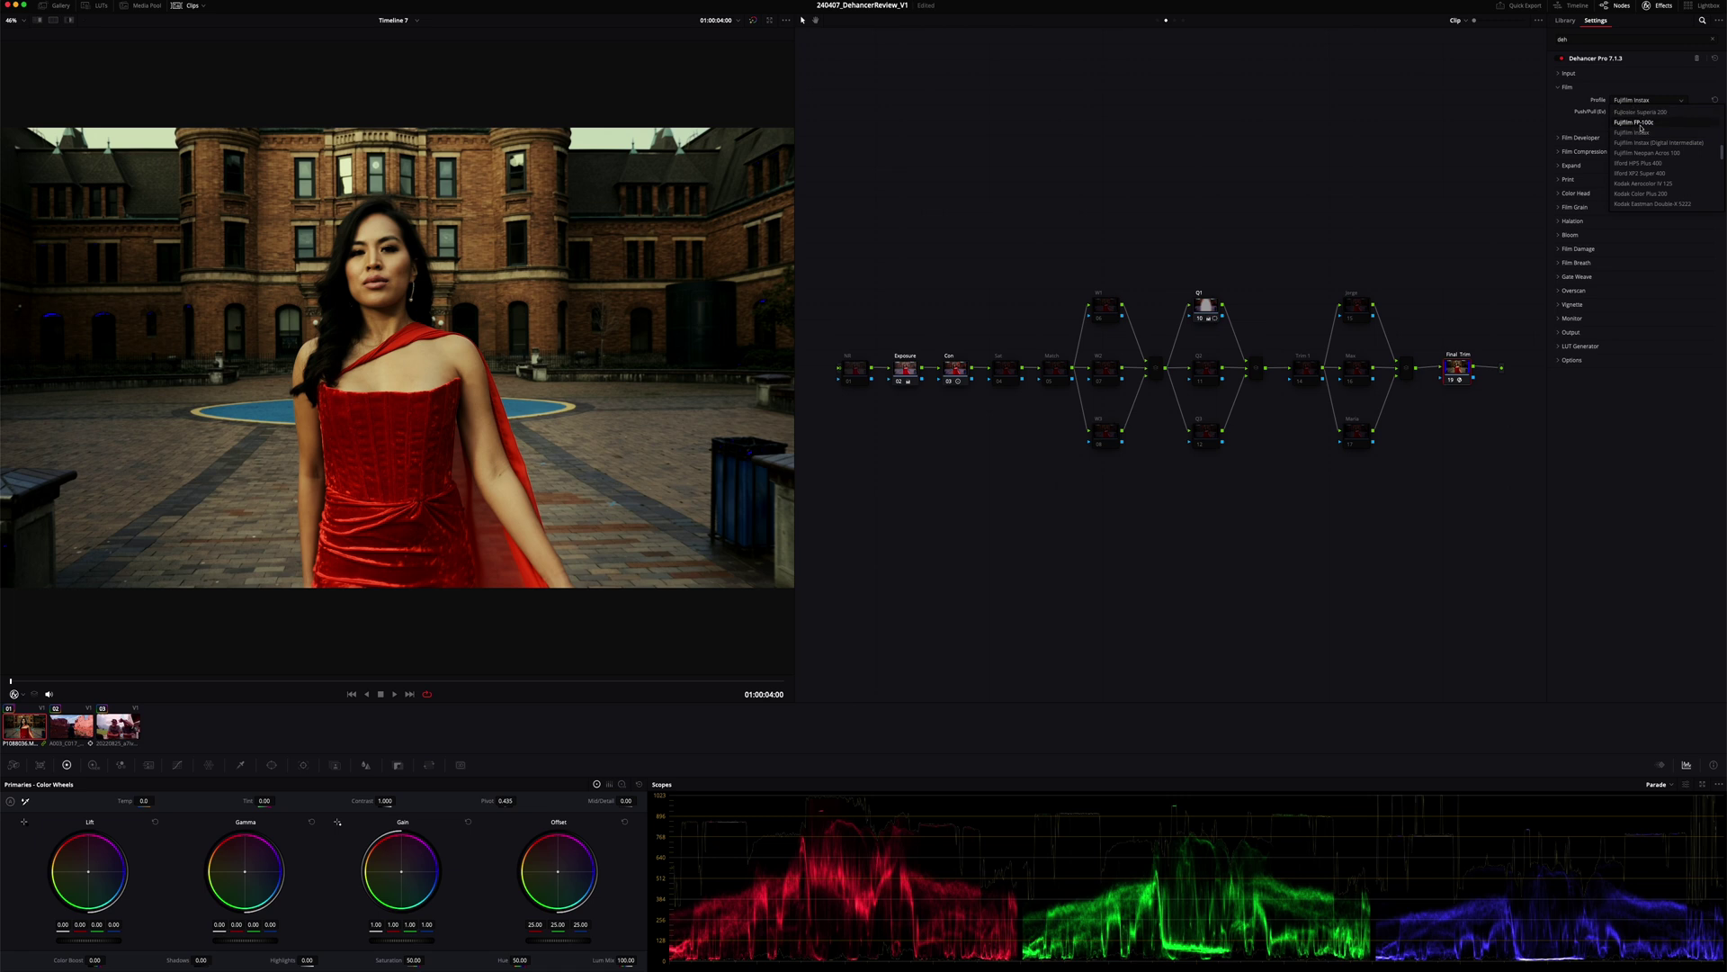
{"action": "left_click", "coordinate": [1642, 124]}
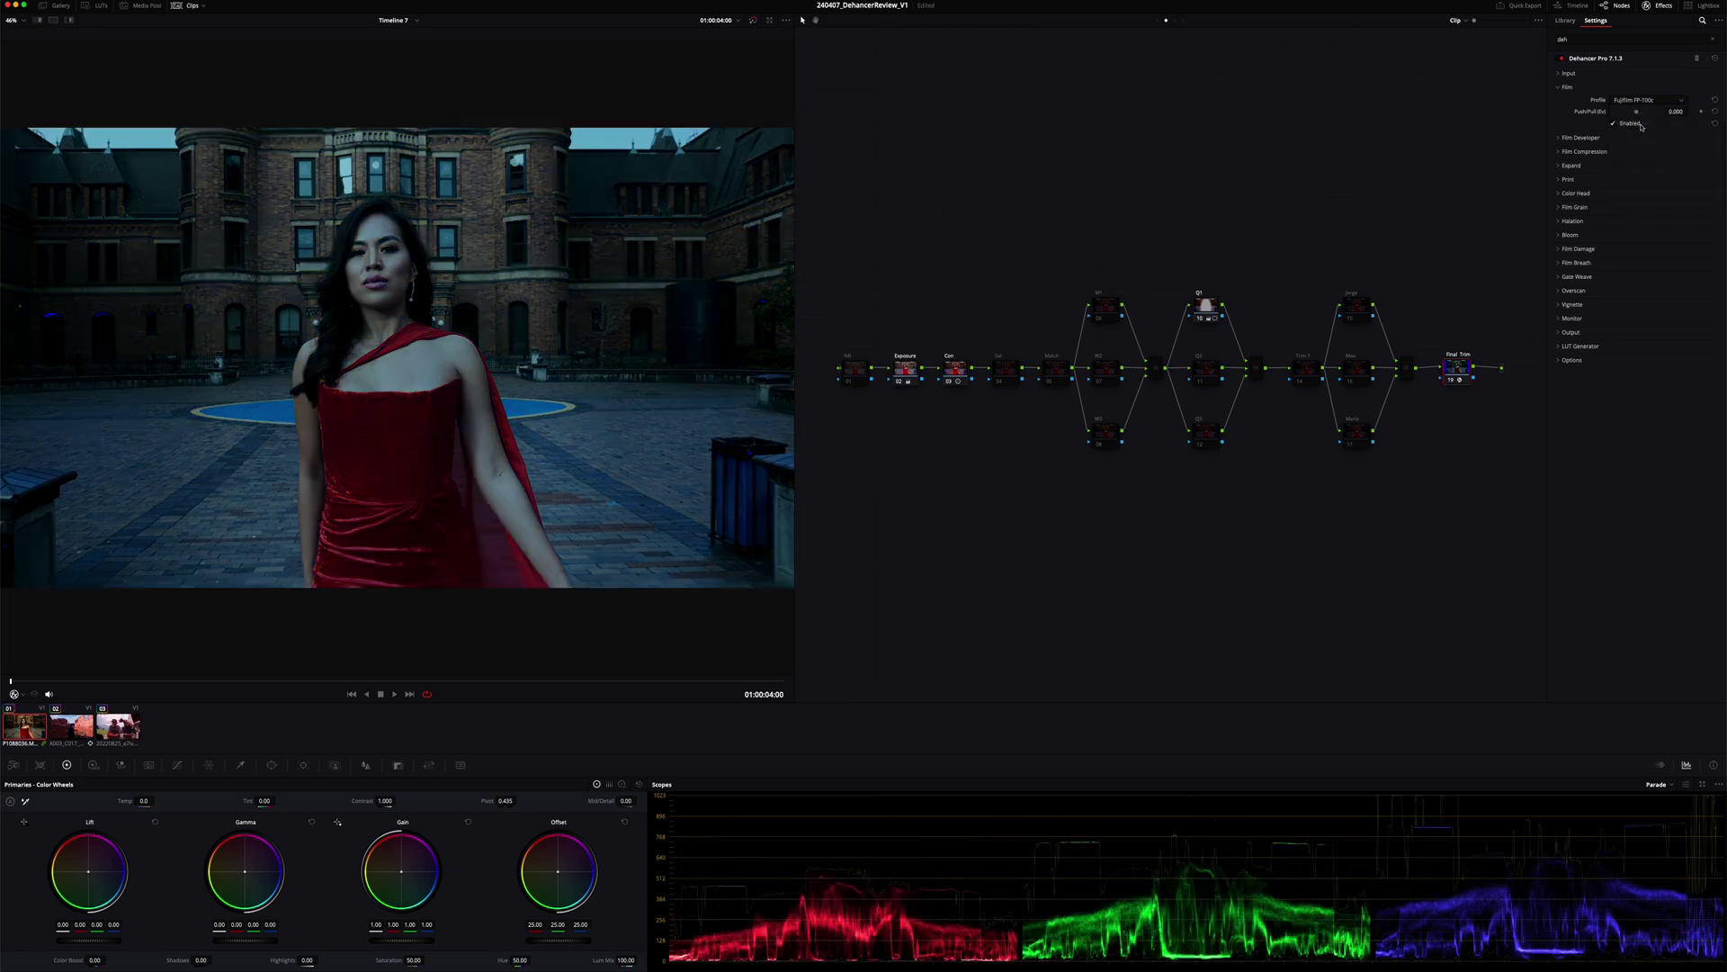
Try the Kodak Supra 100 and Kodak Ultramax 400 film profiles on the shot.
{"action": "left_click", "coordinate": [1641, 97]}
{"action": "scroll", "coordinate": [1663, 162], "scroll_direction": "down", "scroll_amount": 3}
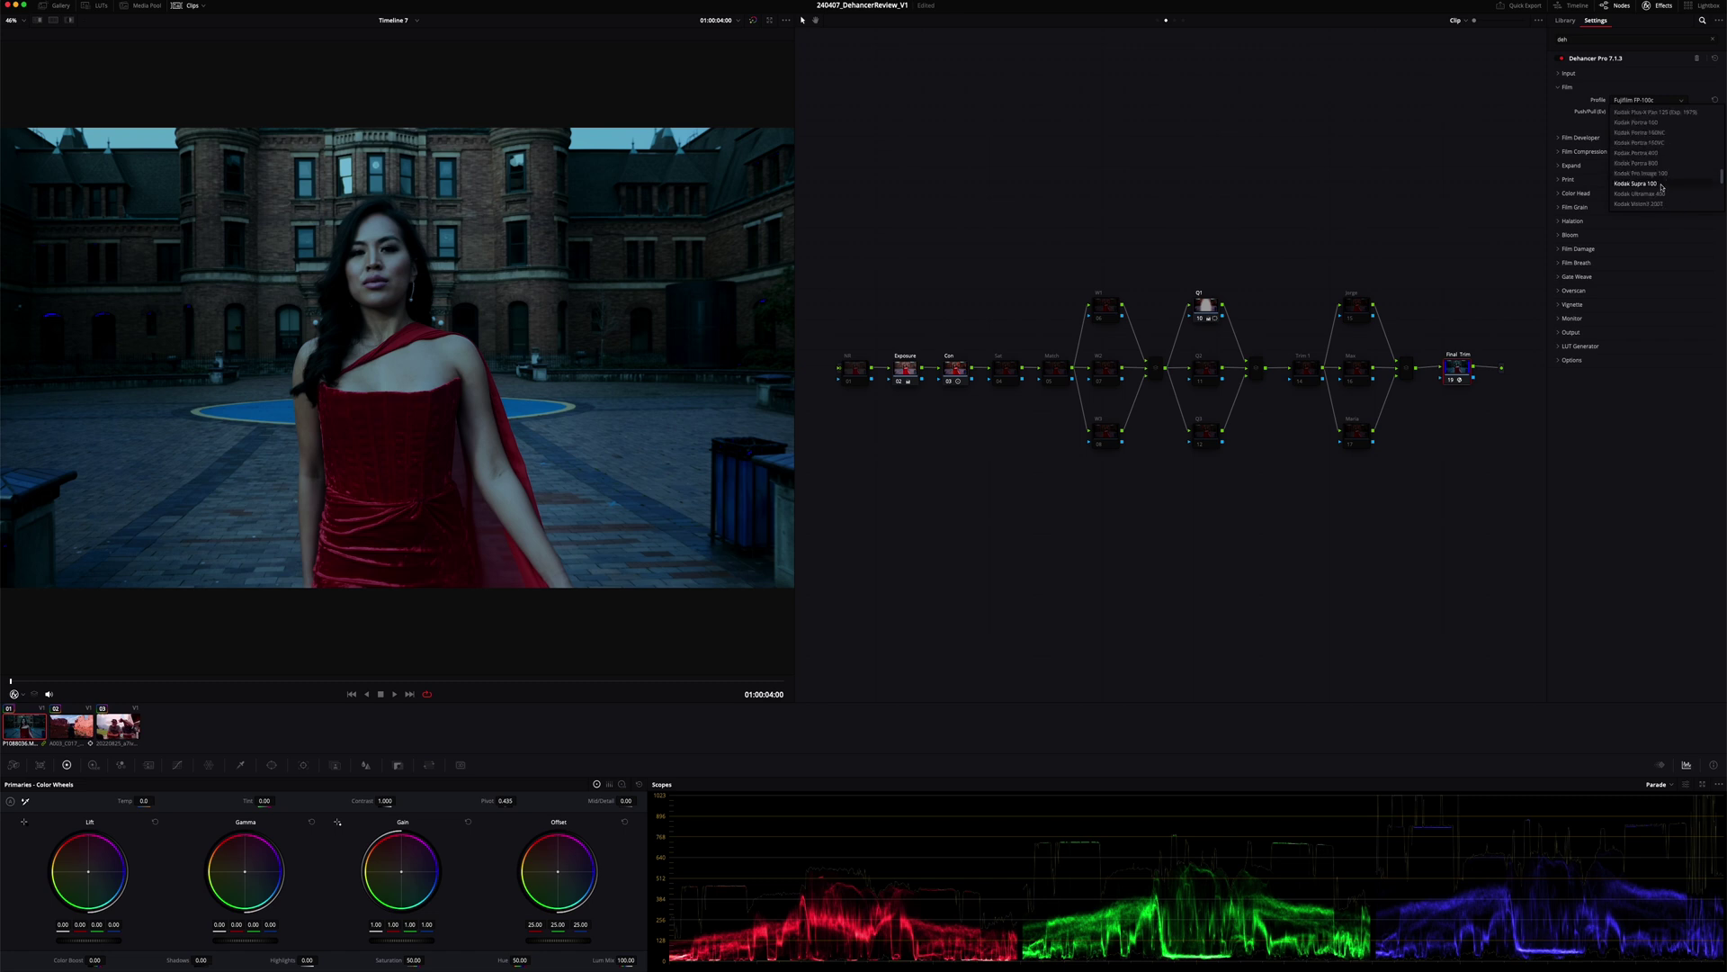
{"action": "left_click", "coordinate": [1636, 184]}
{"action": "left_click", "coordinate": [1623, 97]}
{"action": "left_click", "coordinate": [1645, 193]}
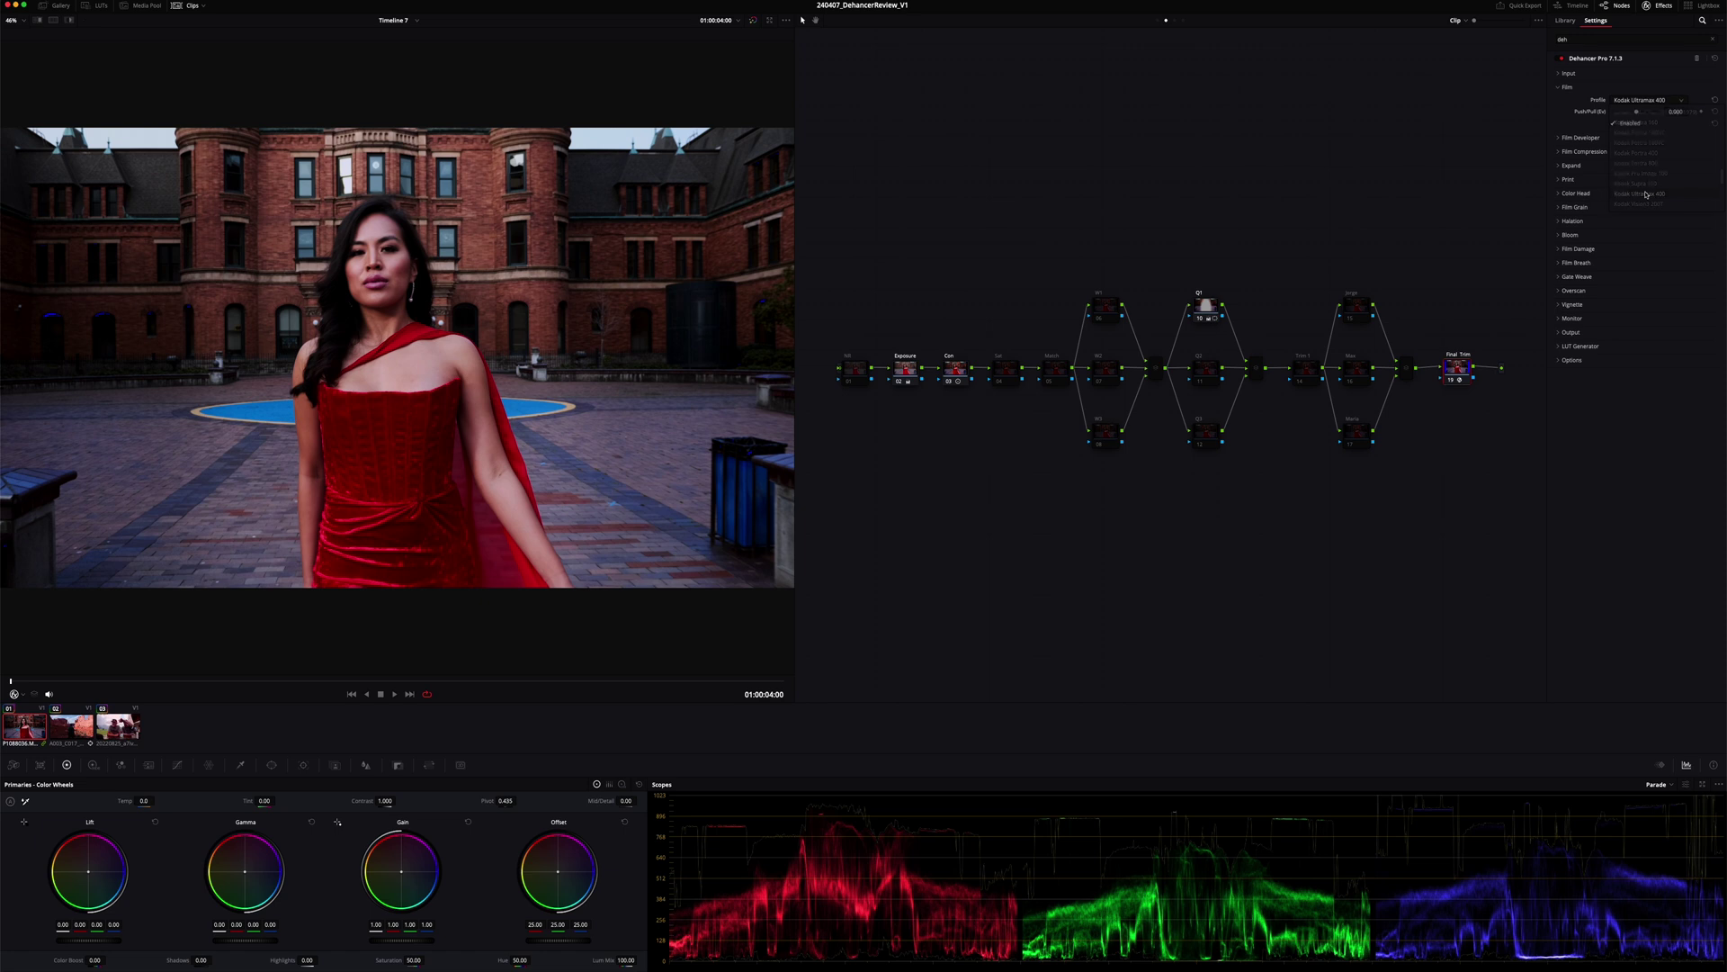
Set the film profile to Kodak Ektachrome E100 (2017) and collapse the Film group.
{"action": "left_click", "coordinate": [1628, 98]}
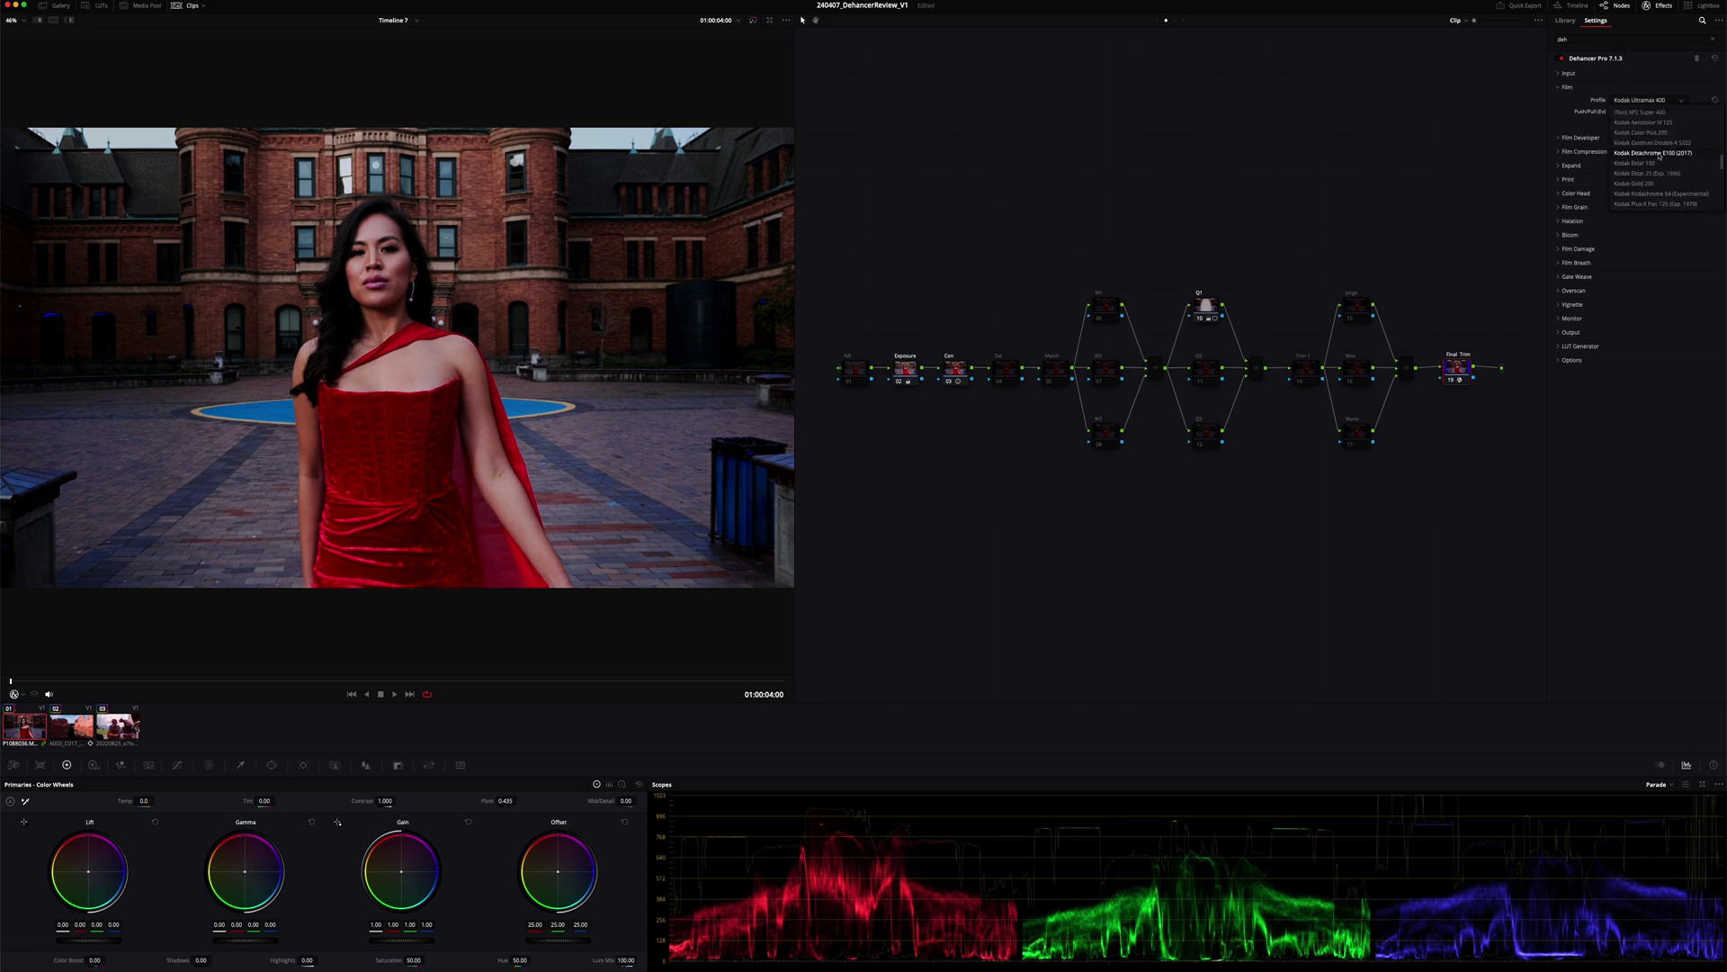
{"action": "left_click", "coordinate": [1660, 154]}
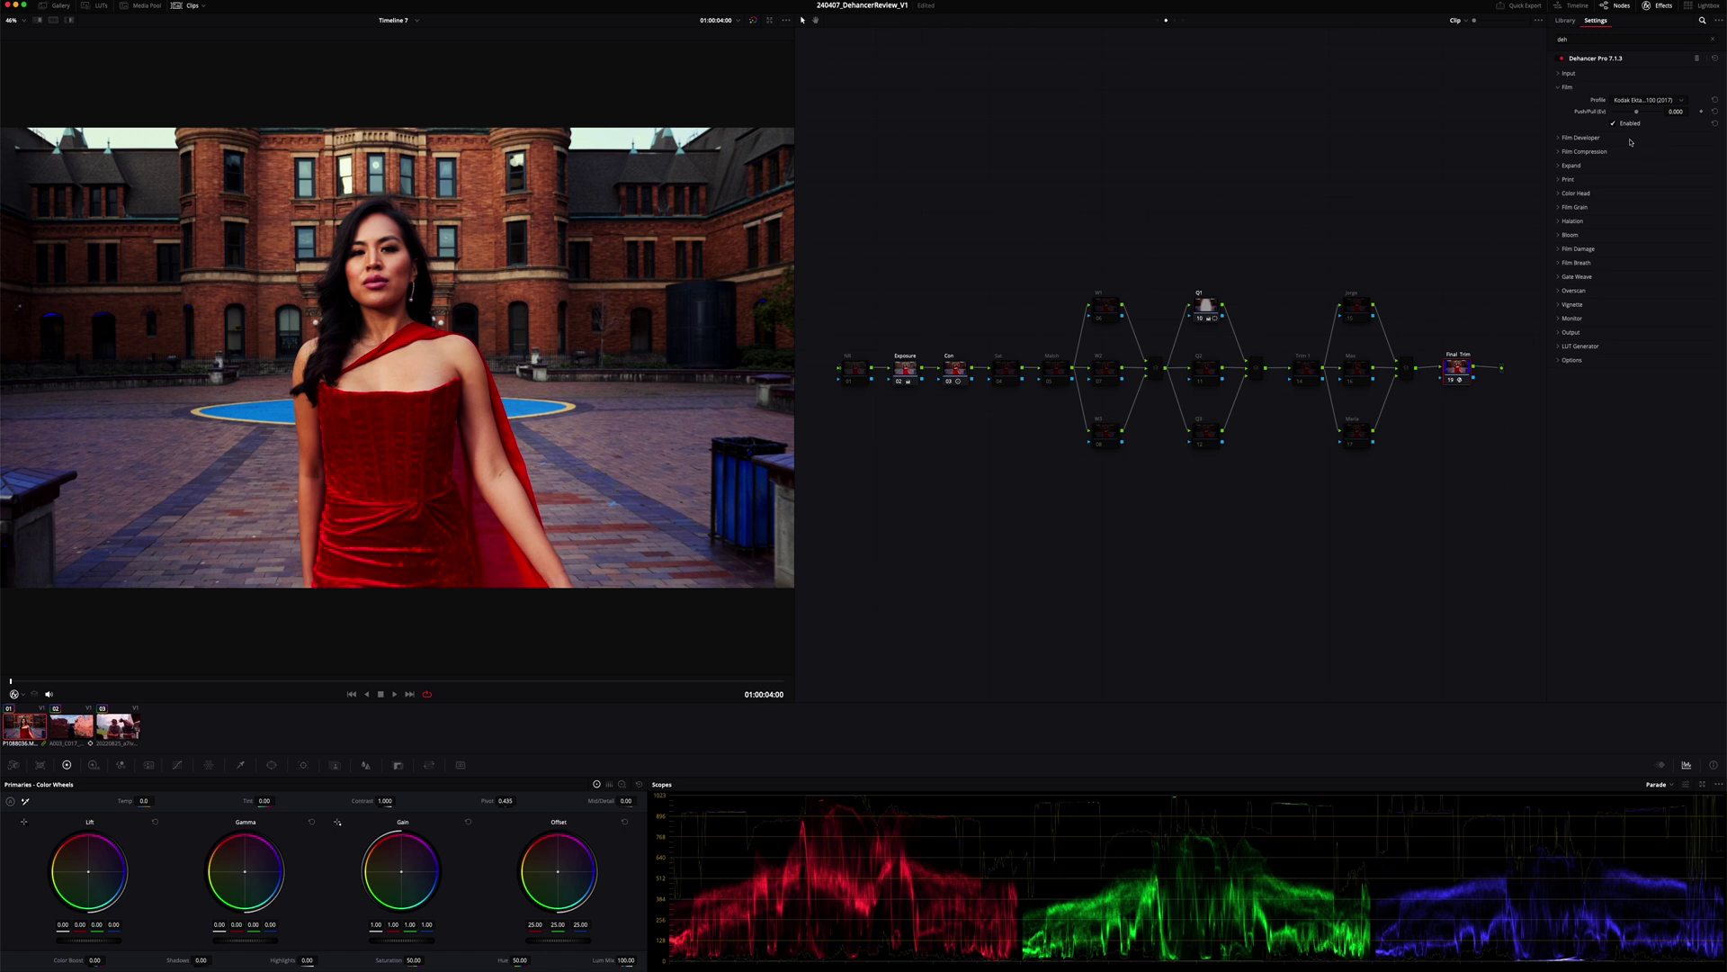
{"action": "left_click", "coordinate": [1560, 88]}
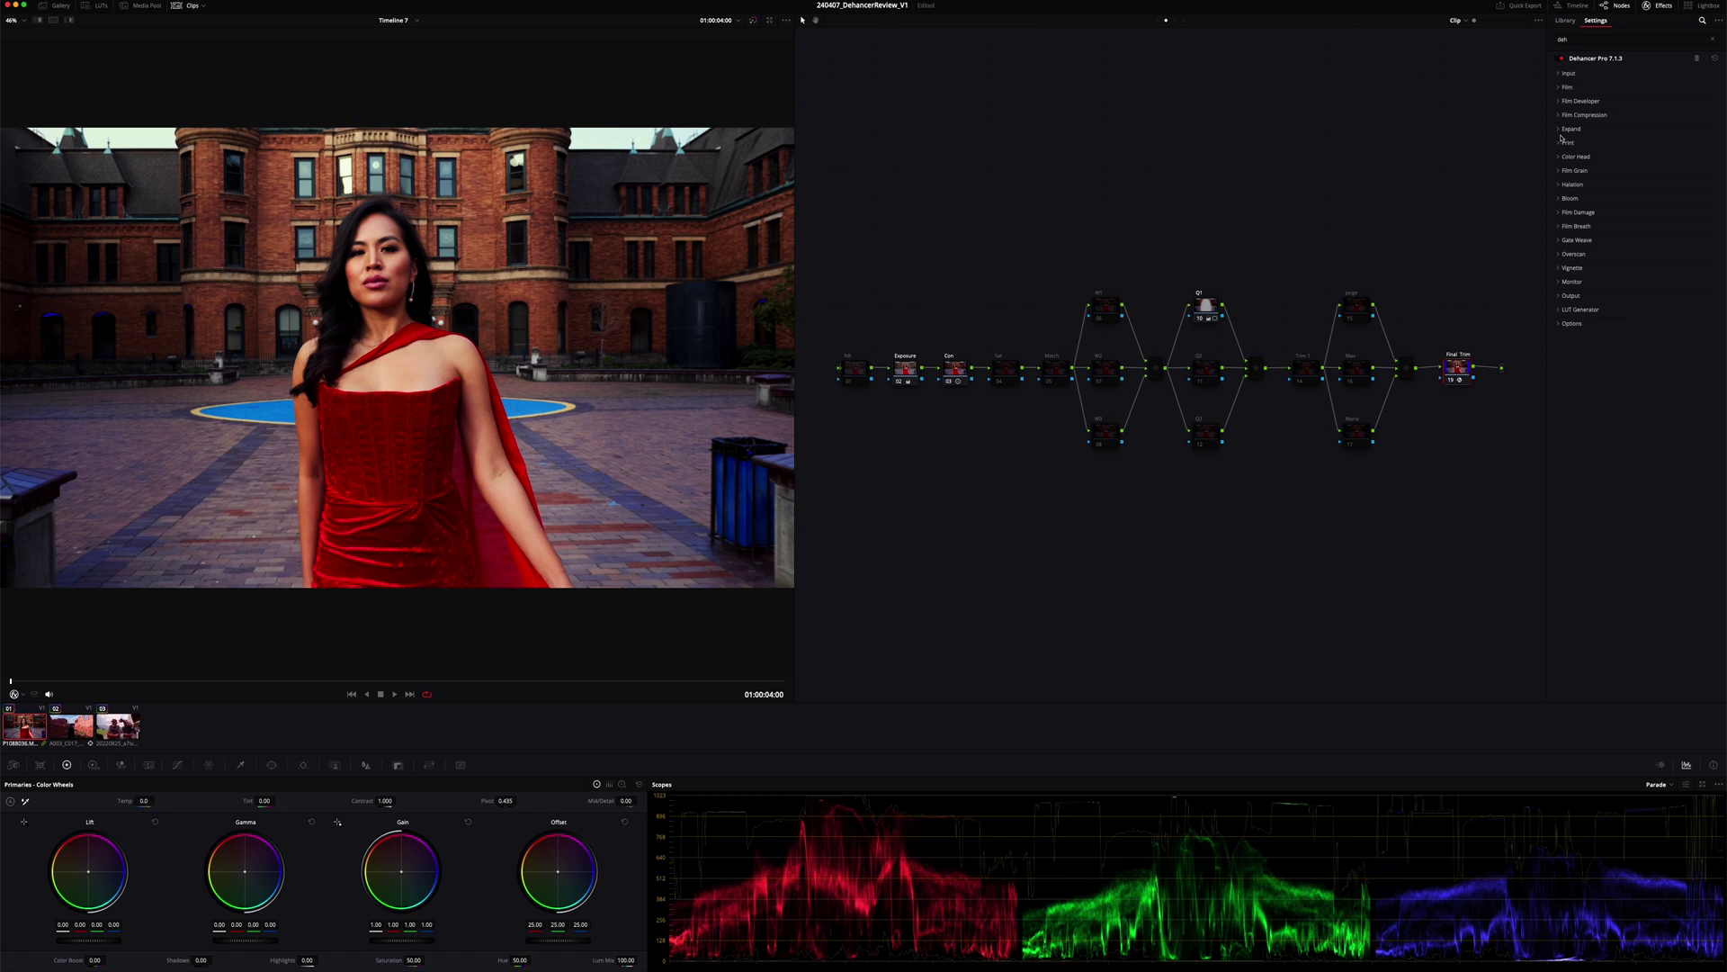
Raise the White Point in Dehancer Pro's Expand settings to about 114.2.
{"action": "left_click", "coordinate": [1560, 130]}
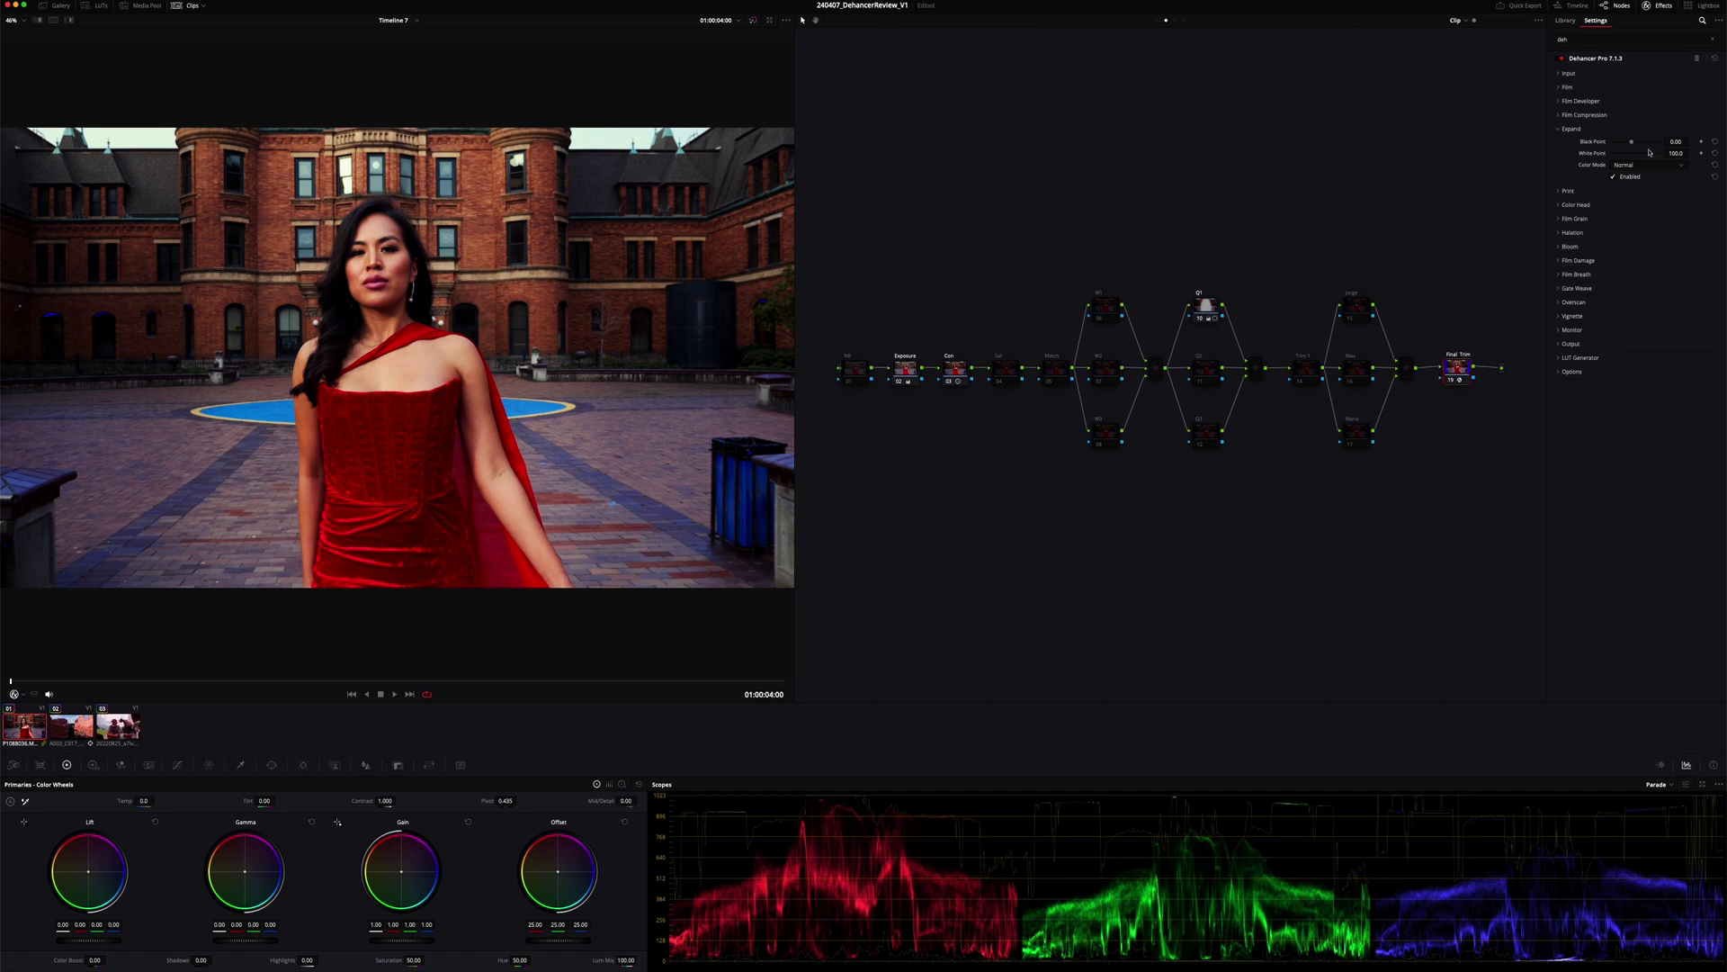
{"action": "left_click_drag", "start_coordinate": [1651, 155], "coordinate": [1657, 154]}
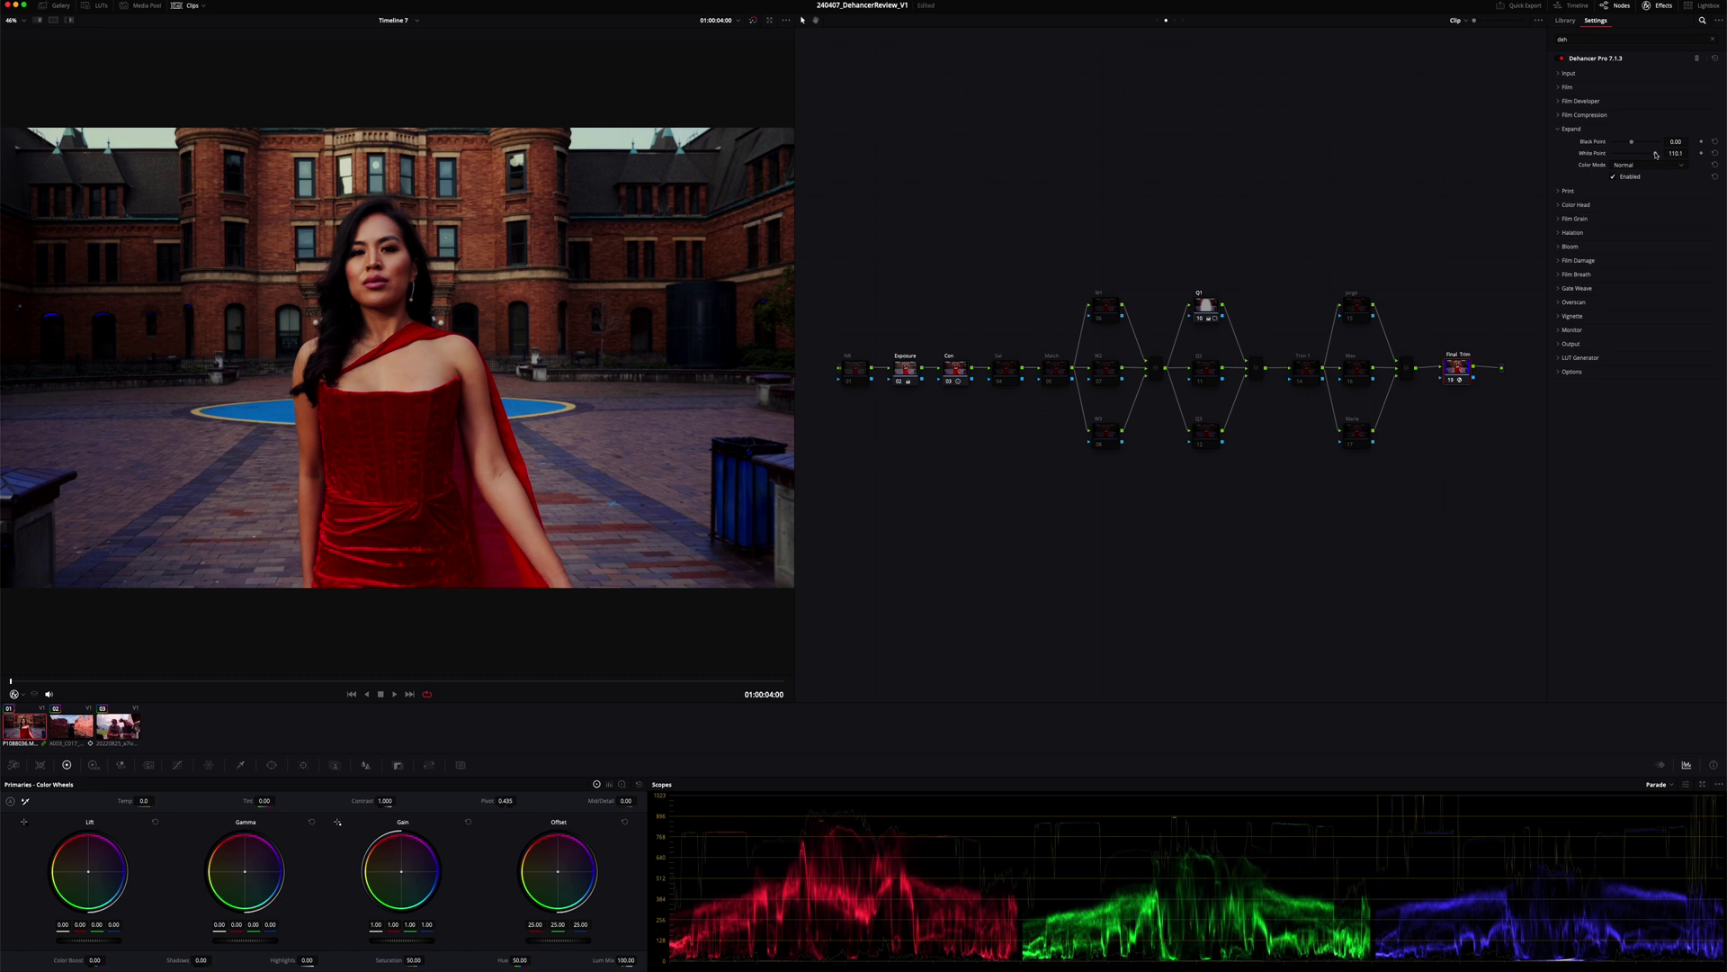
{"action": "scroll", "coordinate": [1657, 153], "scroll_direction": "down", "scroll_amount": 2}
{"action": "scroll", "coordinate": [1656, 154], "scroll_direction": "up", "scroll_amount": 4}
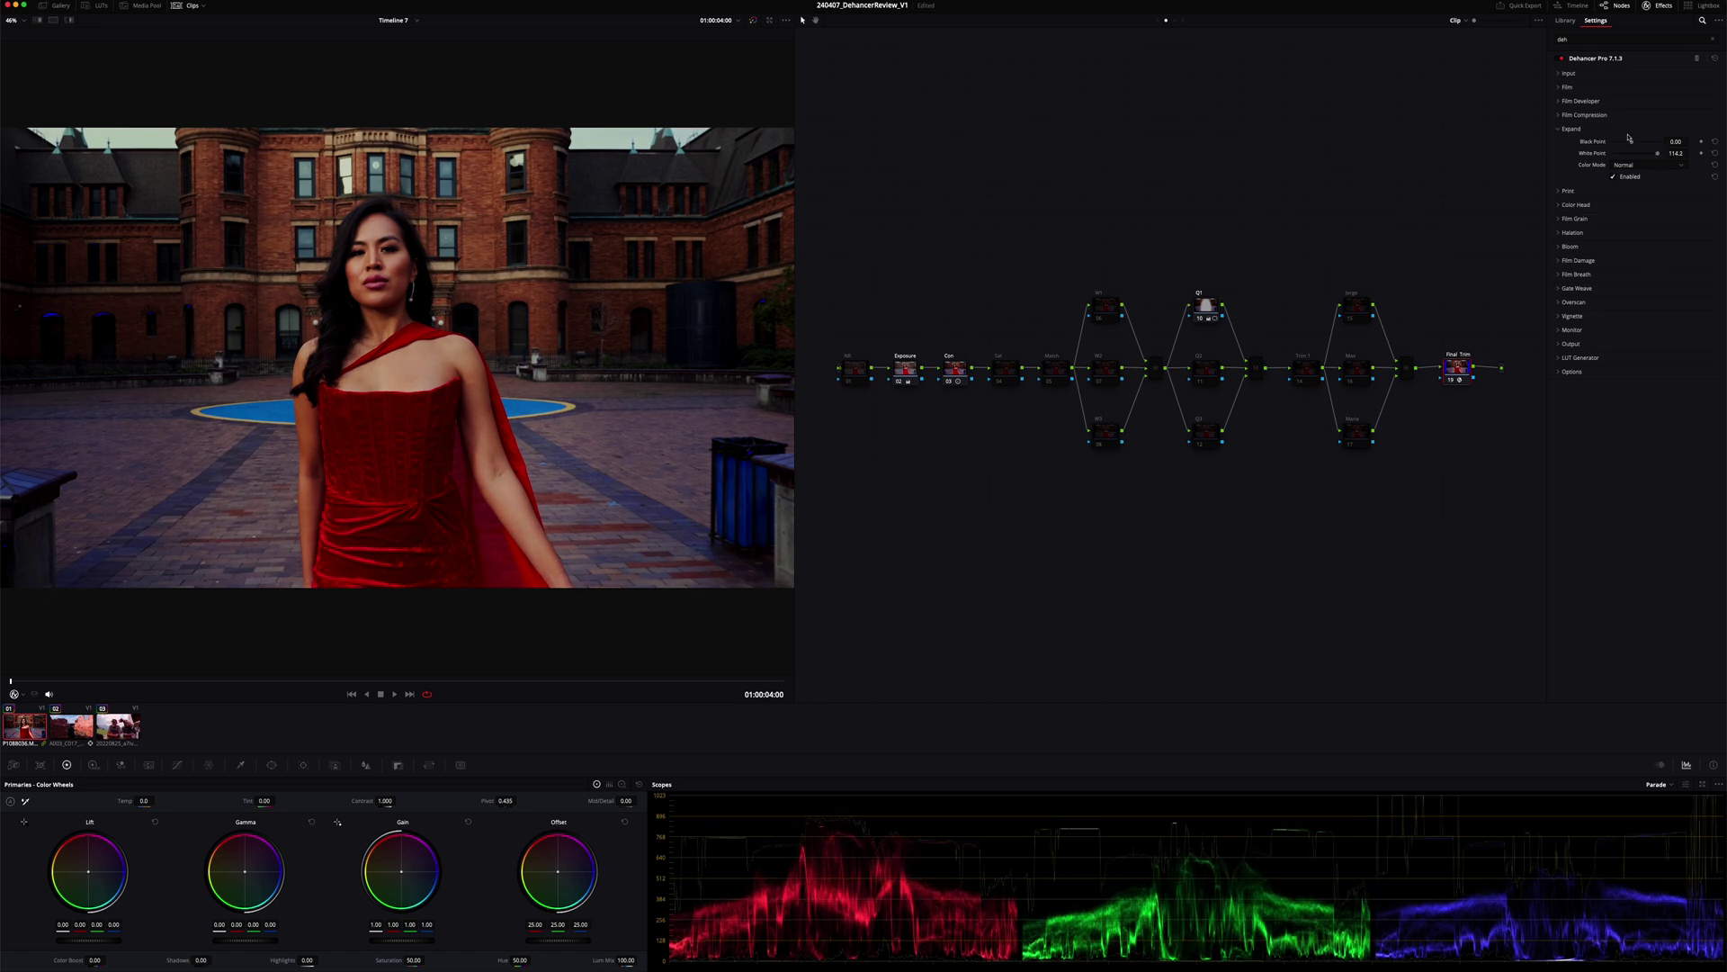
Raise the Black Point in the Expand settings to about 4.8.
{"action": "scroll", "coordinate": [1631, 142], "scroll_direction": "up", "scroll_amount": 5}
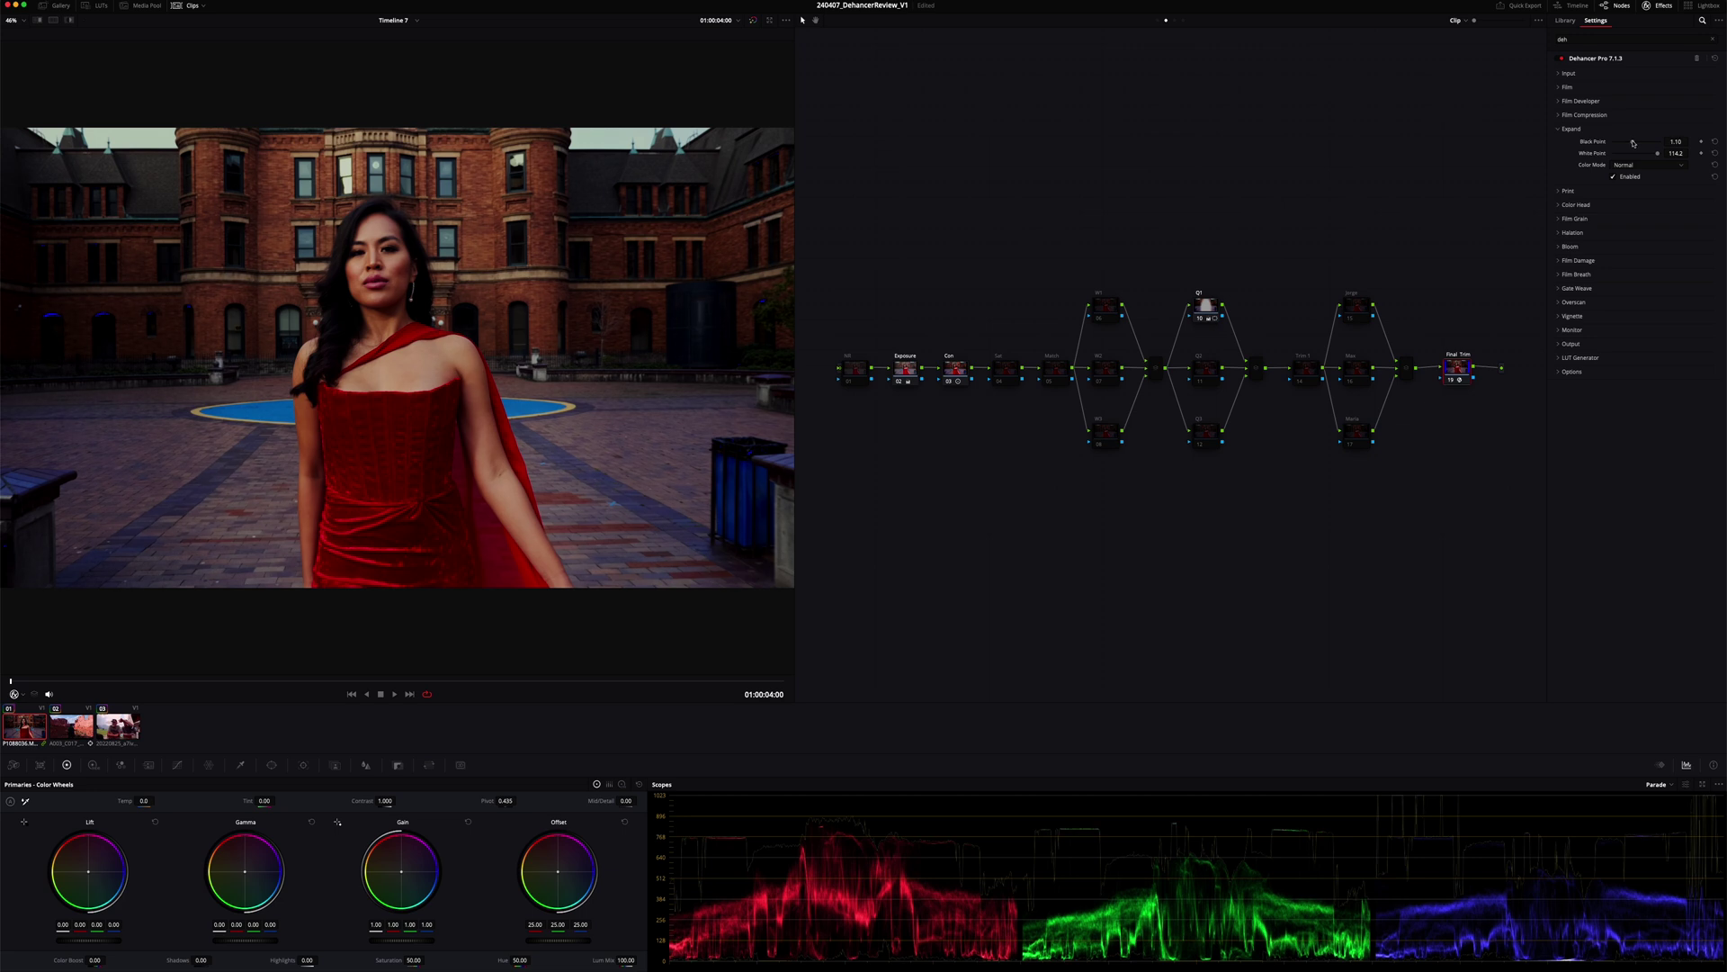
{"action": "scroll", "coordinate": [1636, 142], "scroll_direction": "down", "scroll_amount": 1}
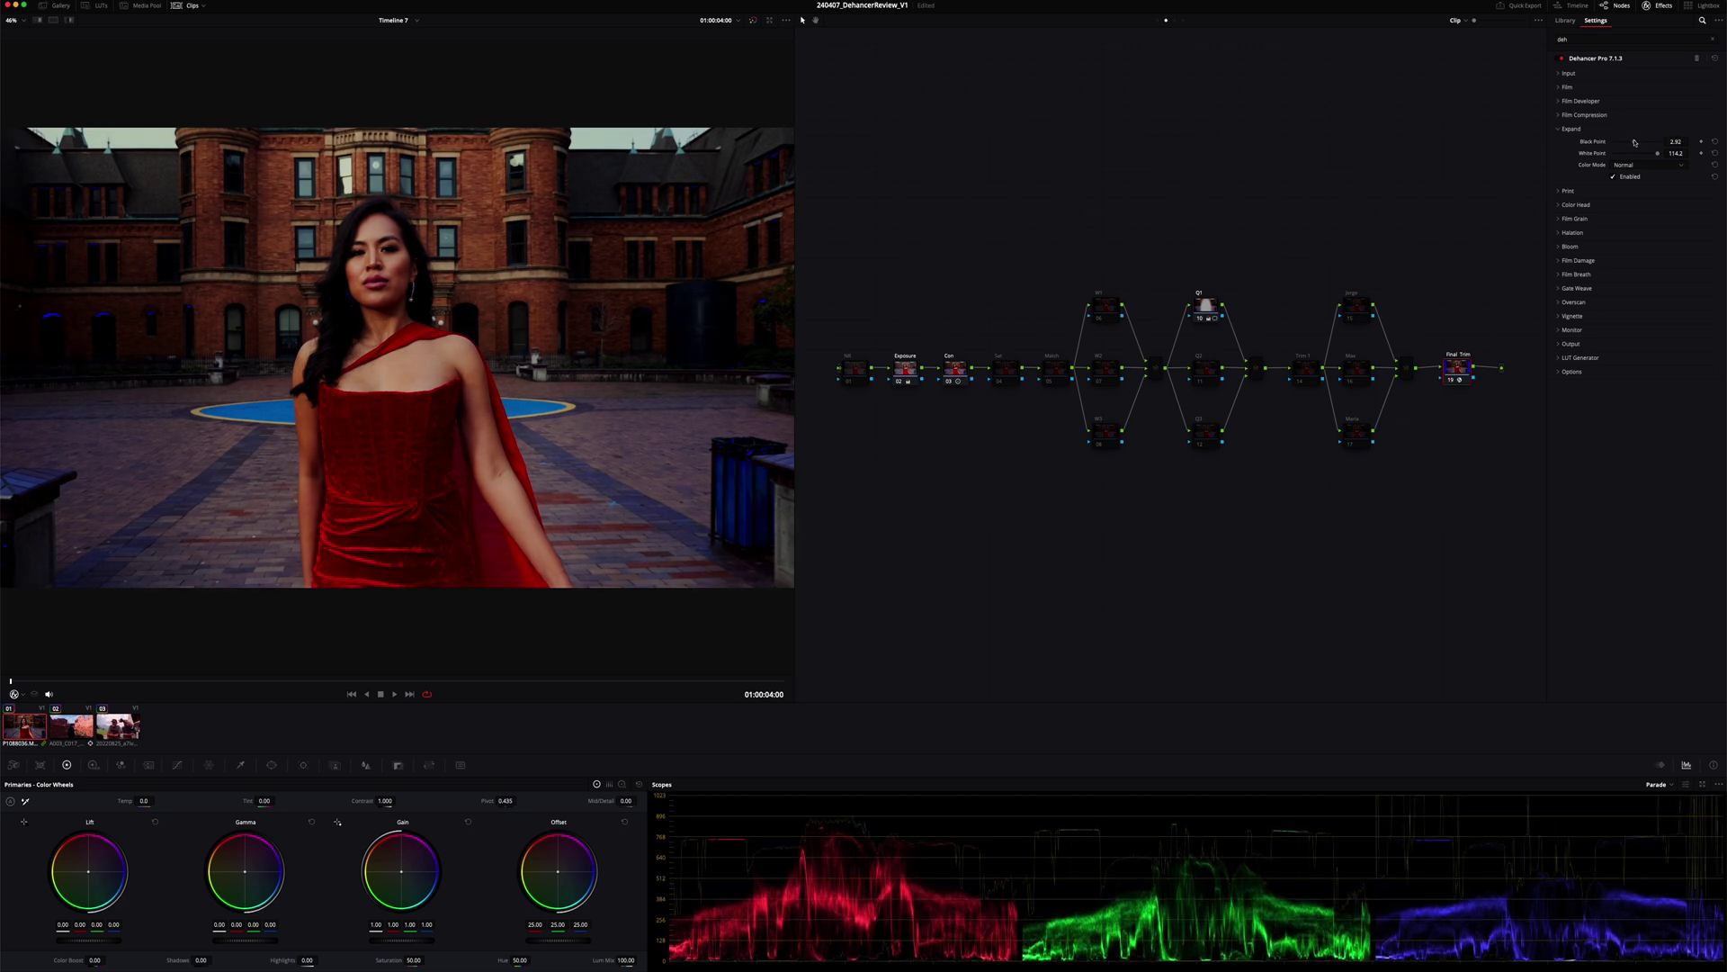
{"action": "scroll", "coordinate": [1636, 142], "scroll_direction": "up", "scroll_amount": 2}
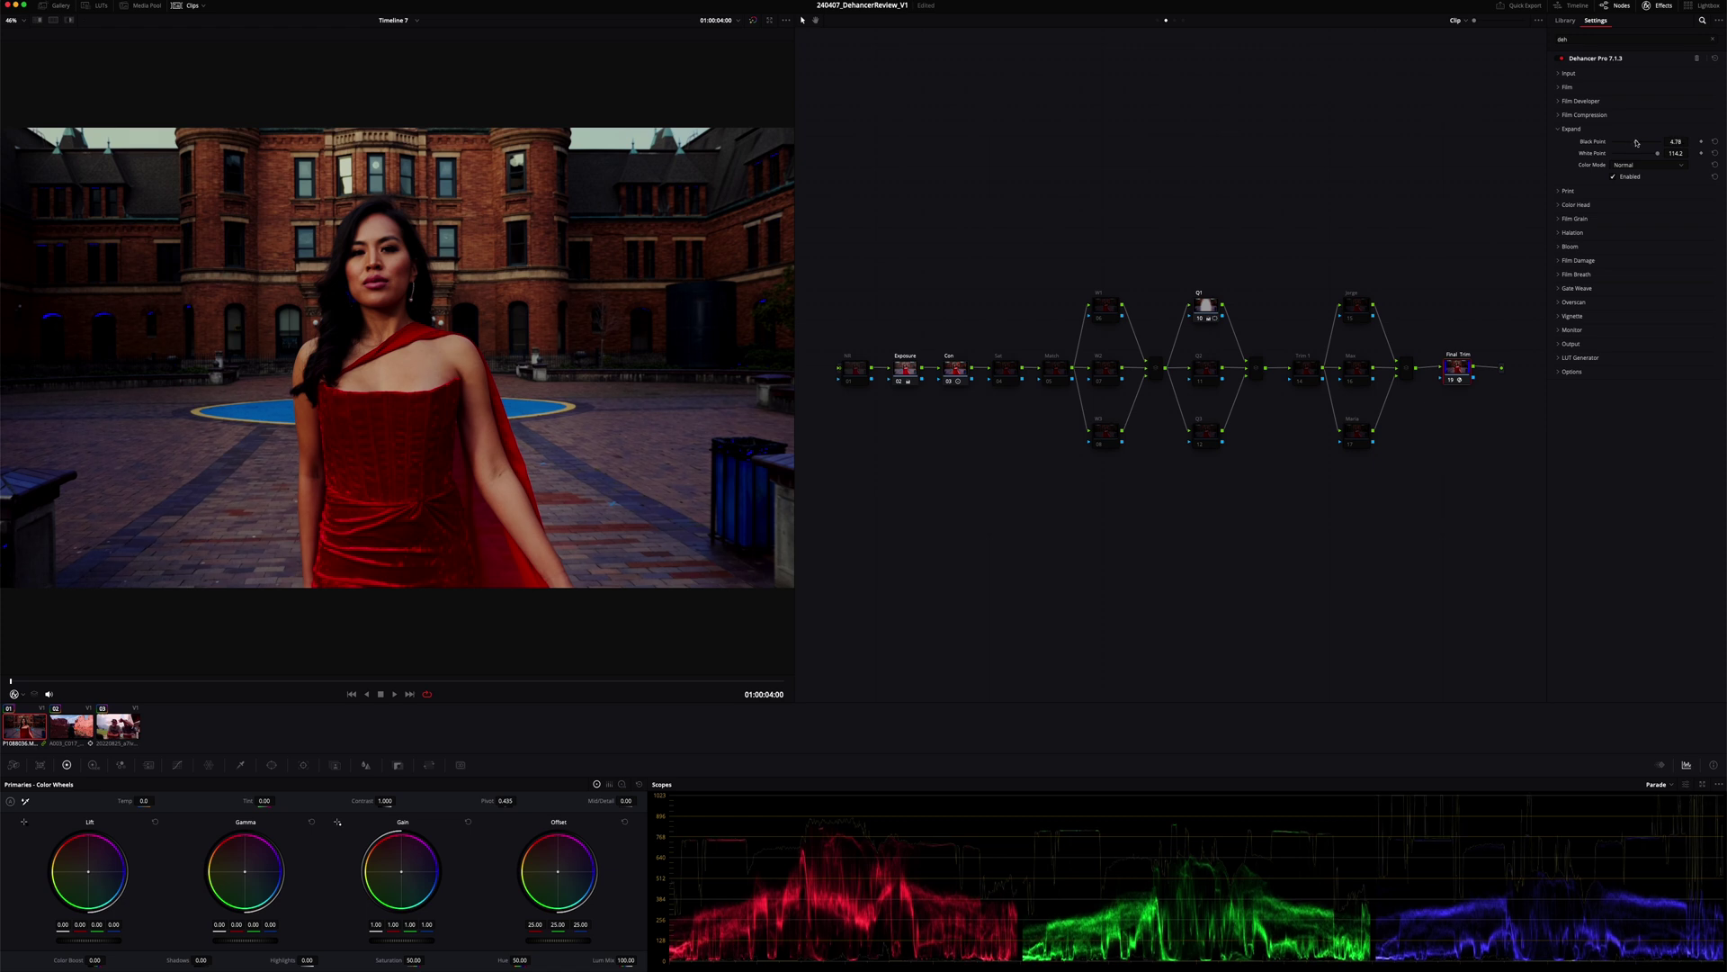
Fine-tune the Expand settings to a Black Point of about 3 and a White Point of about 118, and collapse the group.
{"action": "scroll", "coordinate": [1637, 142], "scroll_direction": "down", "scroll_amount": 2}
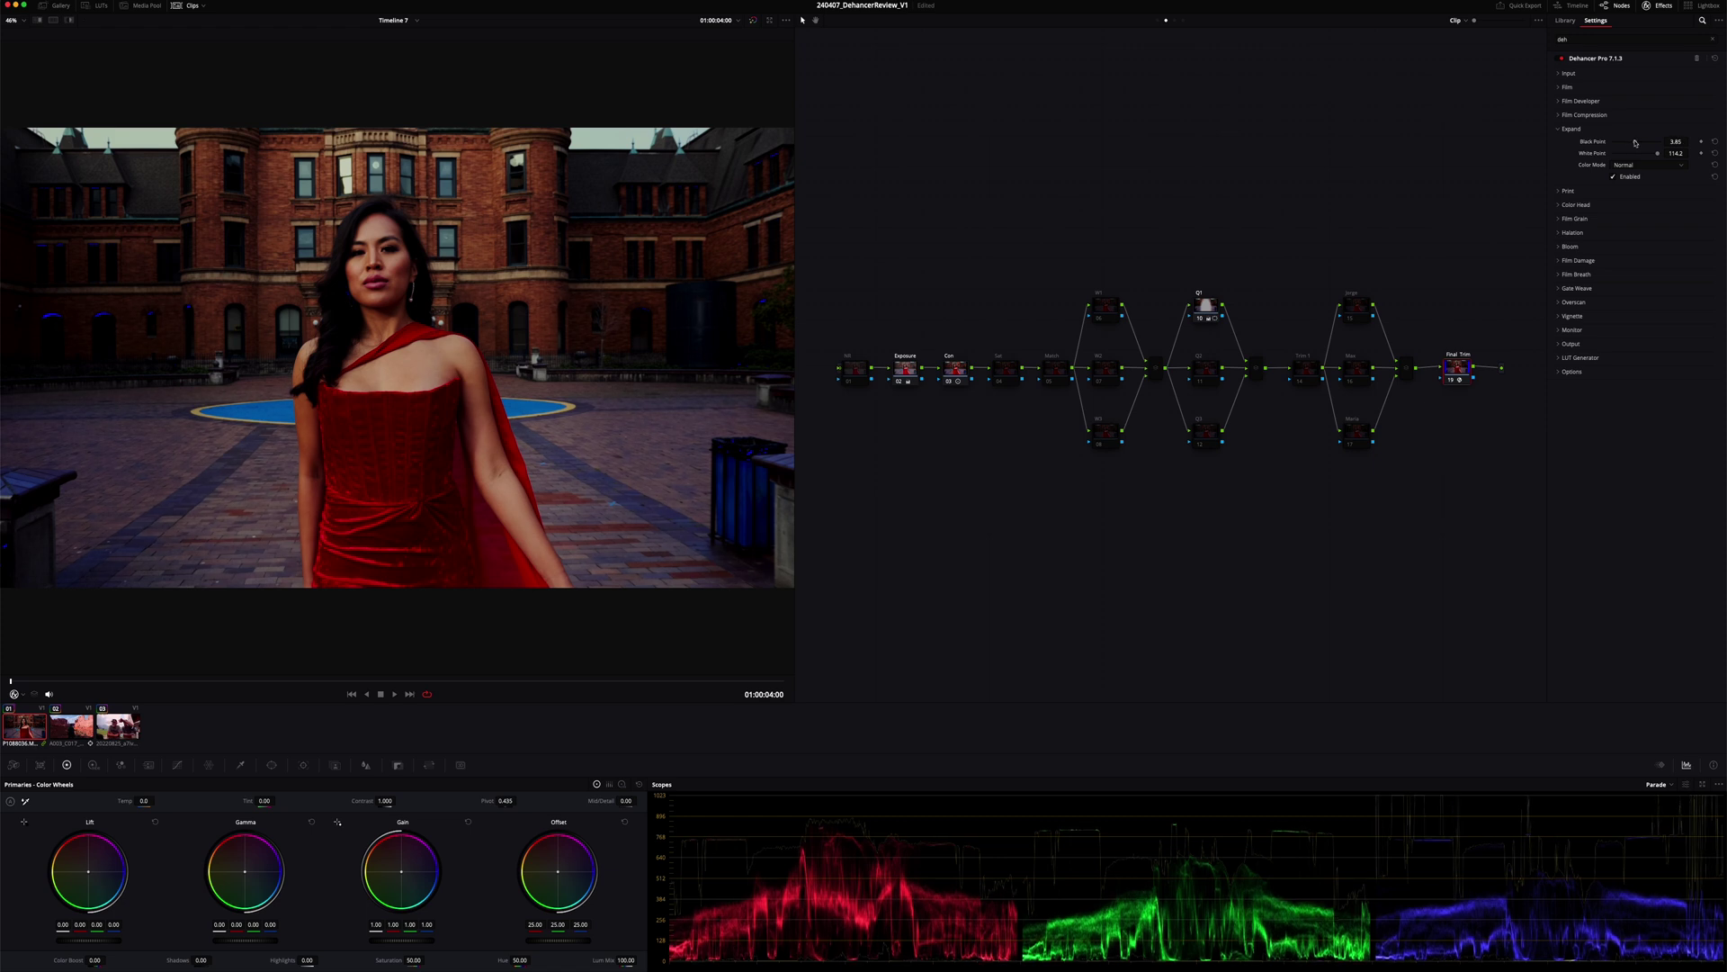
{"action": "left_click_drag", "start_coordinate": [1636, 142], "coordinate": [1652, 144]}
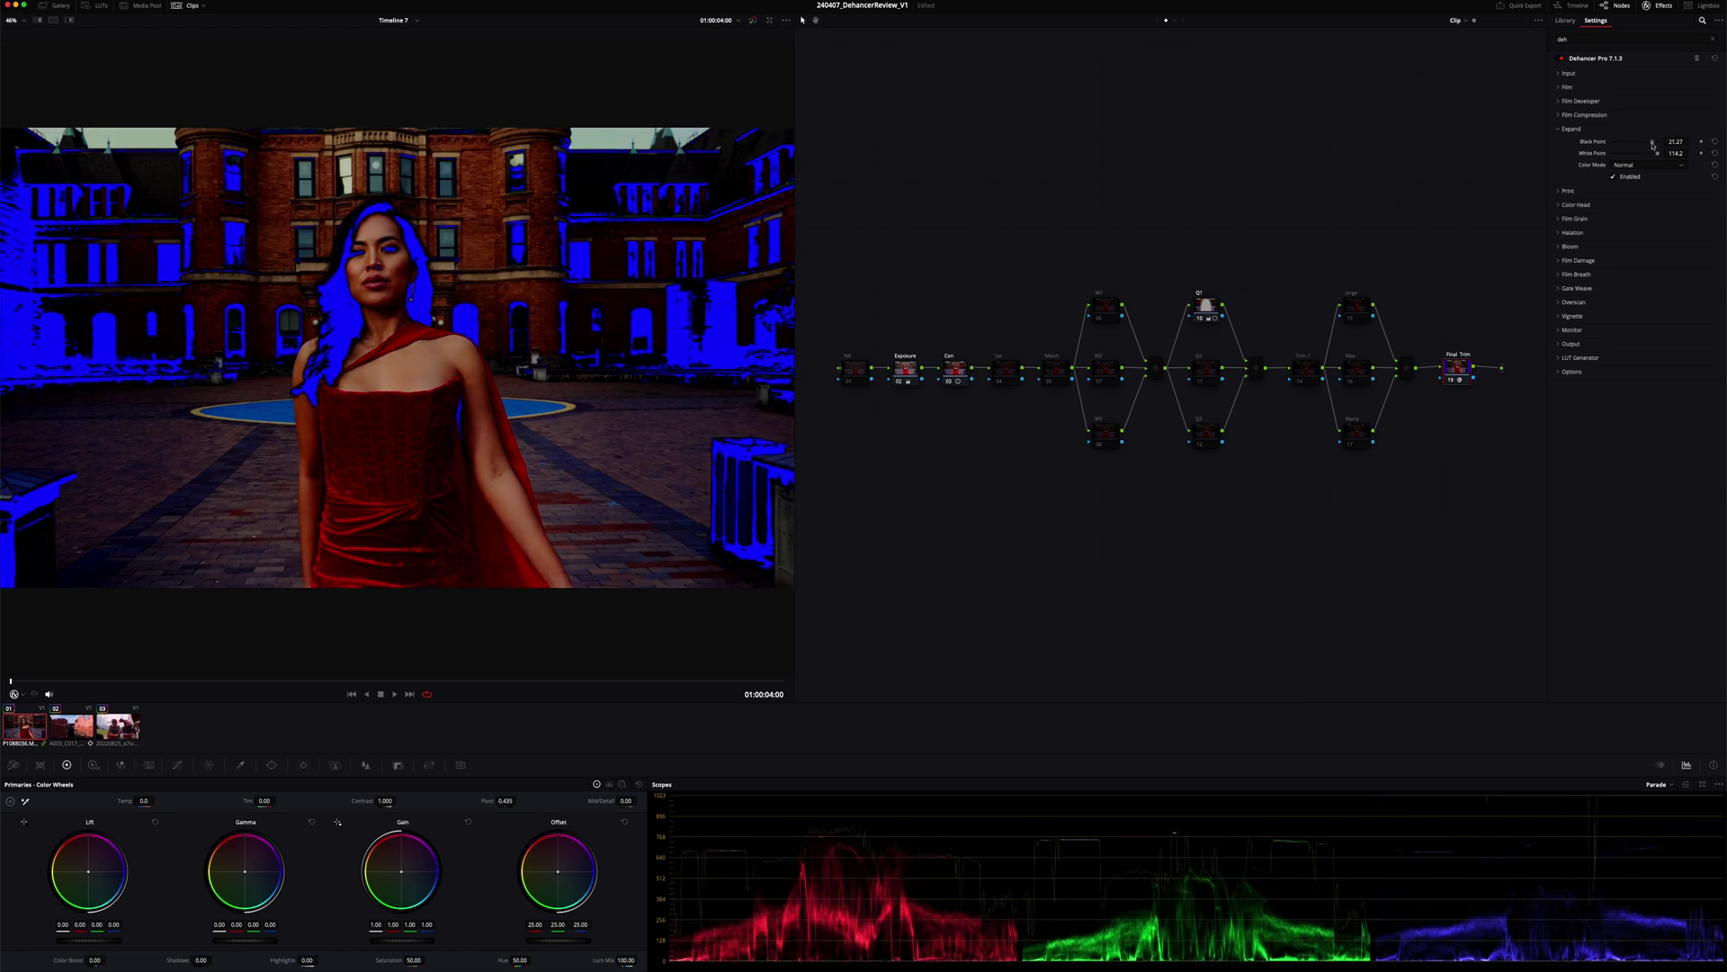
{"action": "left_click_drag", "start_coordinate": [1651, 144], "coordinate": [1636, 146]}
{"action": "scroll", "coordinate": [1635, 145], "scroll_direction": "down", "scroll_amount": 1}
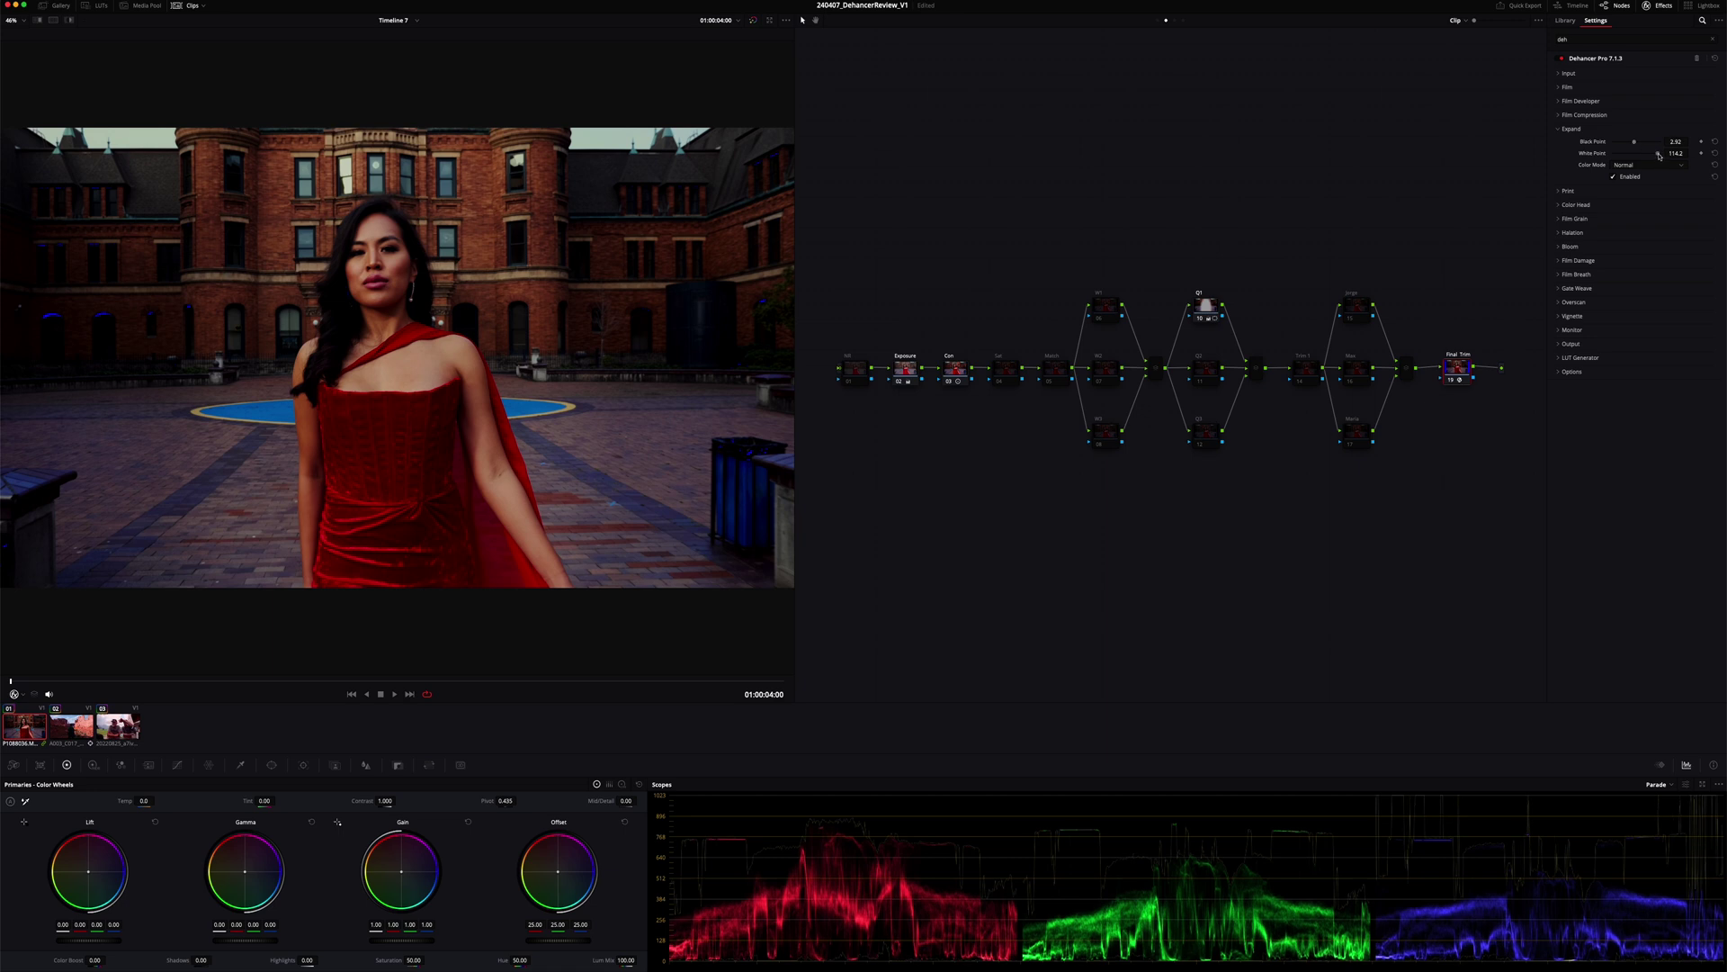
{"action": "left_click_drag", "start_coordinate": [1660, 156], "coordinate": [1660, 156]}
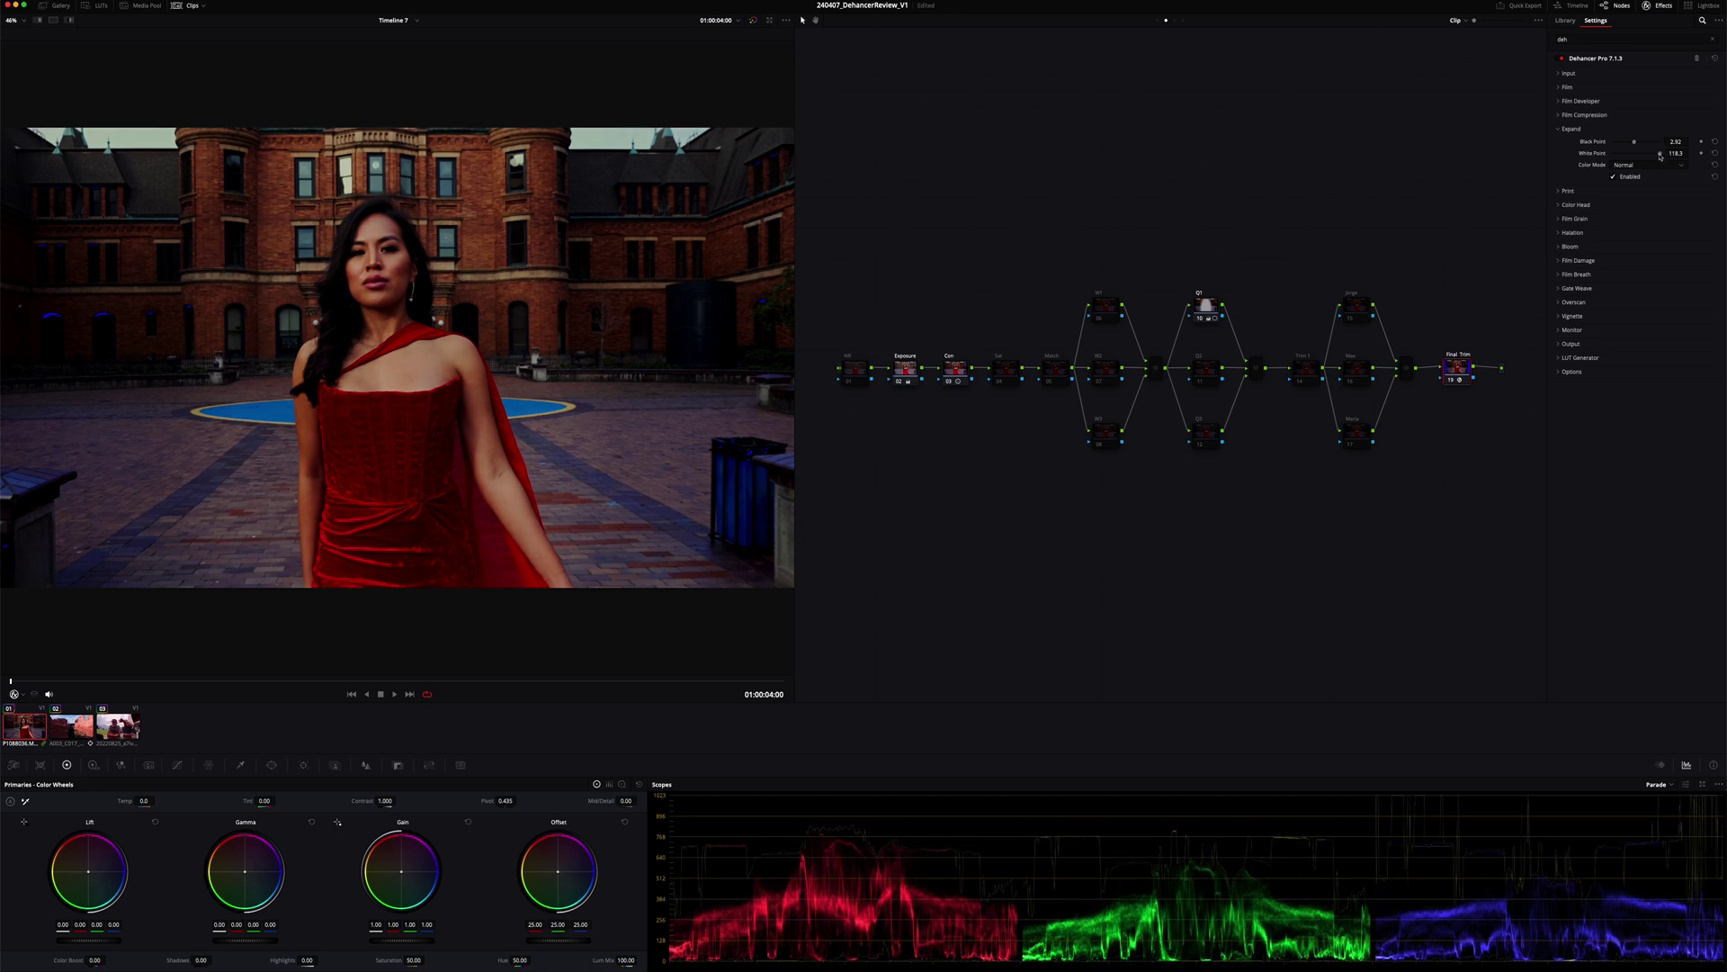
{"action": "left_click", "coordinate": [1560, 130]}
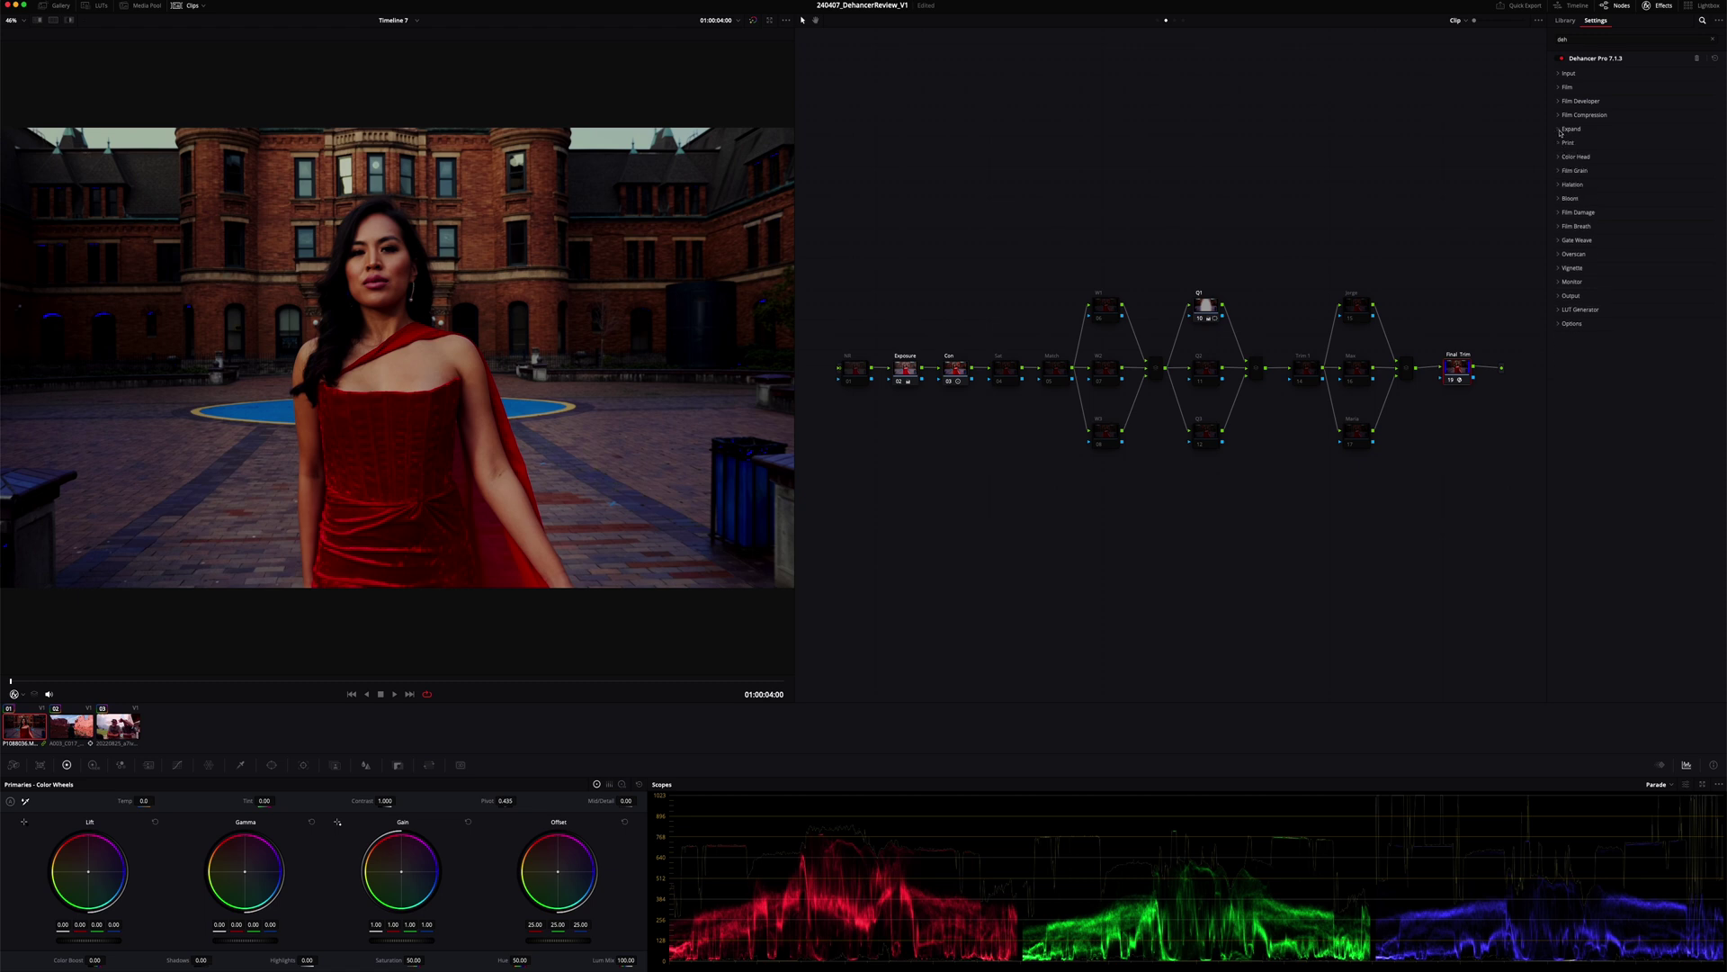
Try the Kodak Endura Glossy Paper print profile, settle on Kodak 2383 Print Film, and collapse the Print group.
{"action": "left_click", "coordinate": [1558, 144]}
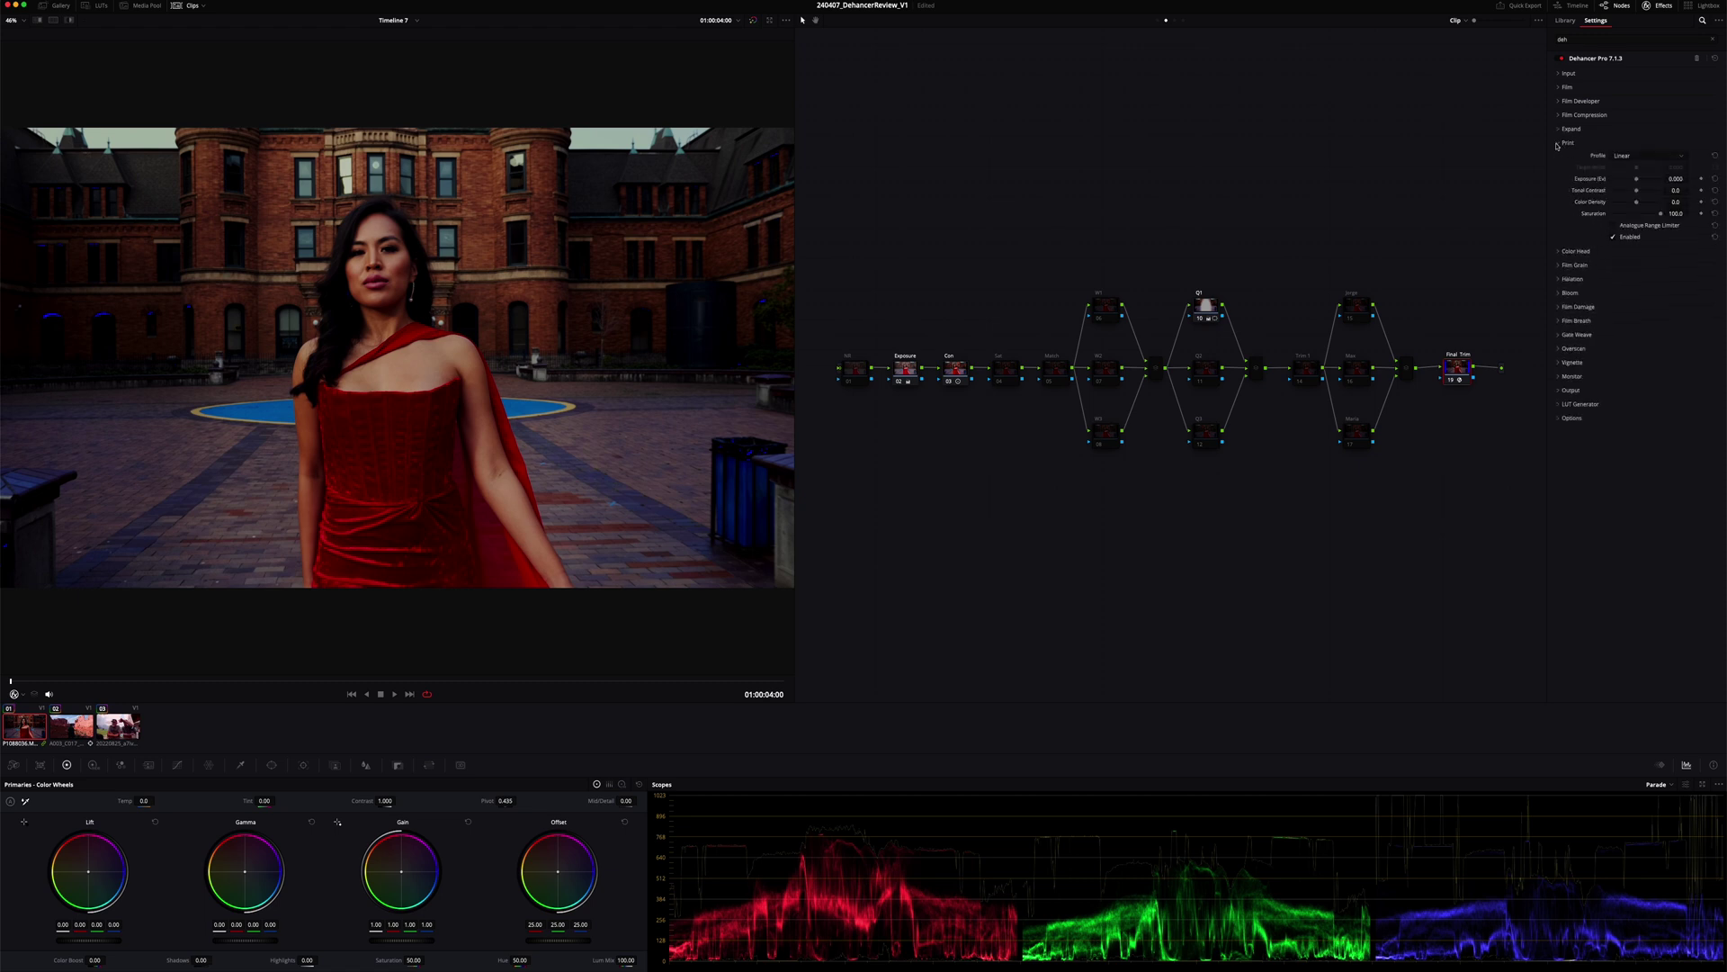
{"action": "left_click", "coordinate": [1623, 157]}
{"action": "left_click", "coordinate": [1673, 209]}
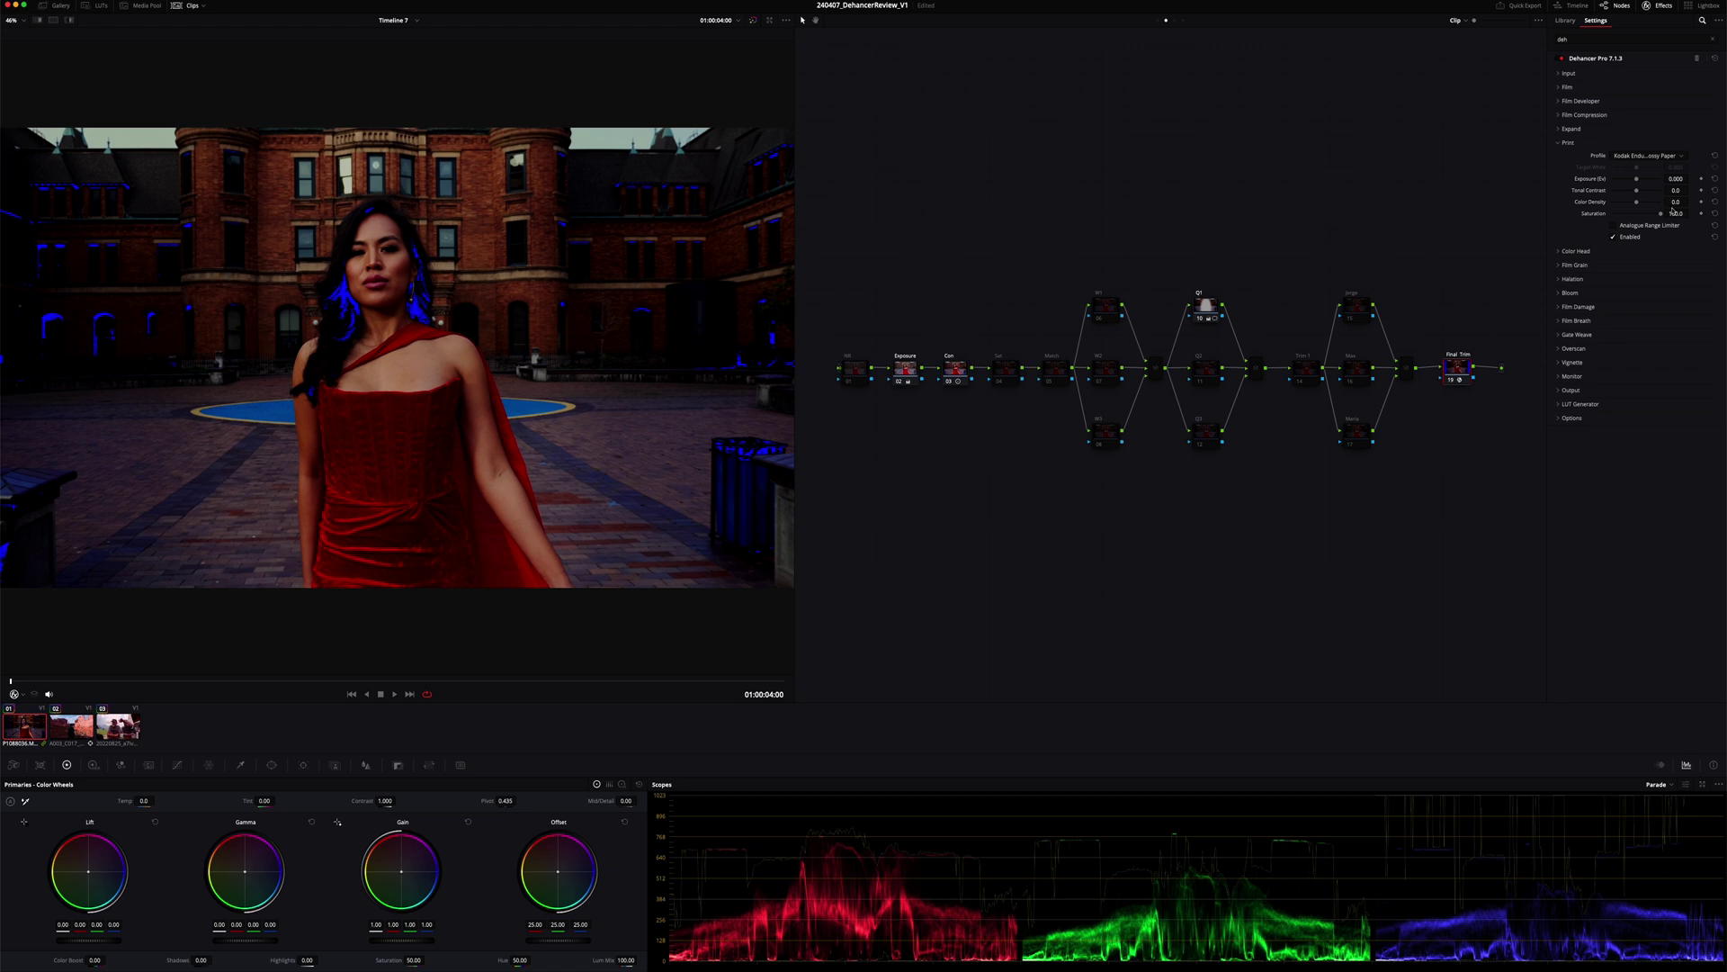
{"action": "left_click", "coordinate": [1644, 155]}
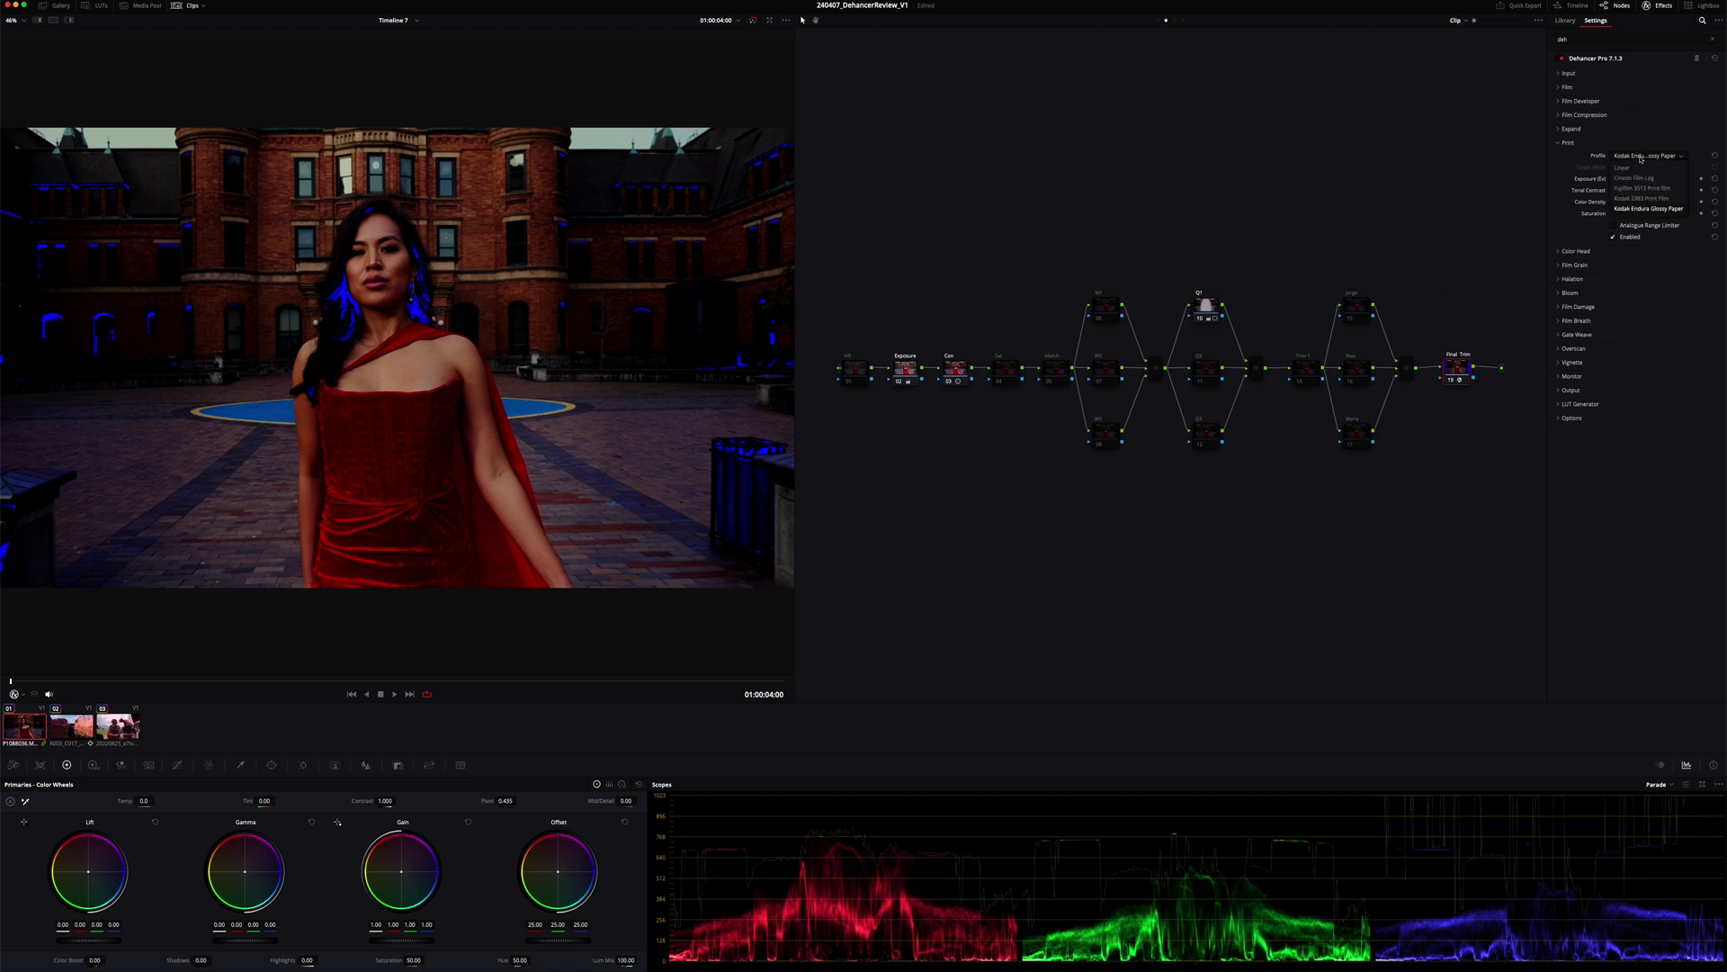
{"action": "left_click", "coordinate": [1655, 201]}
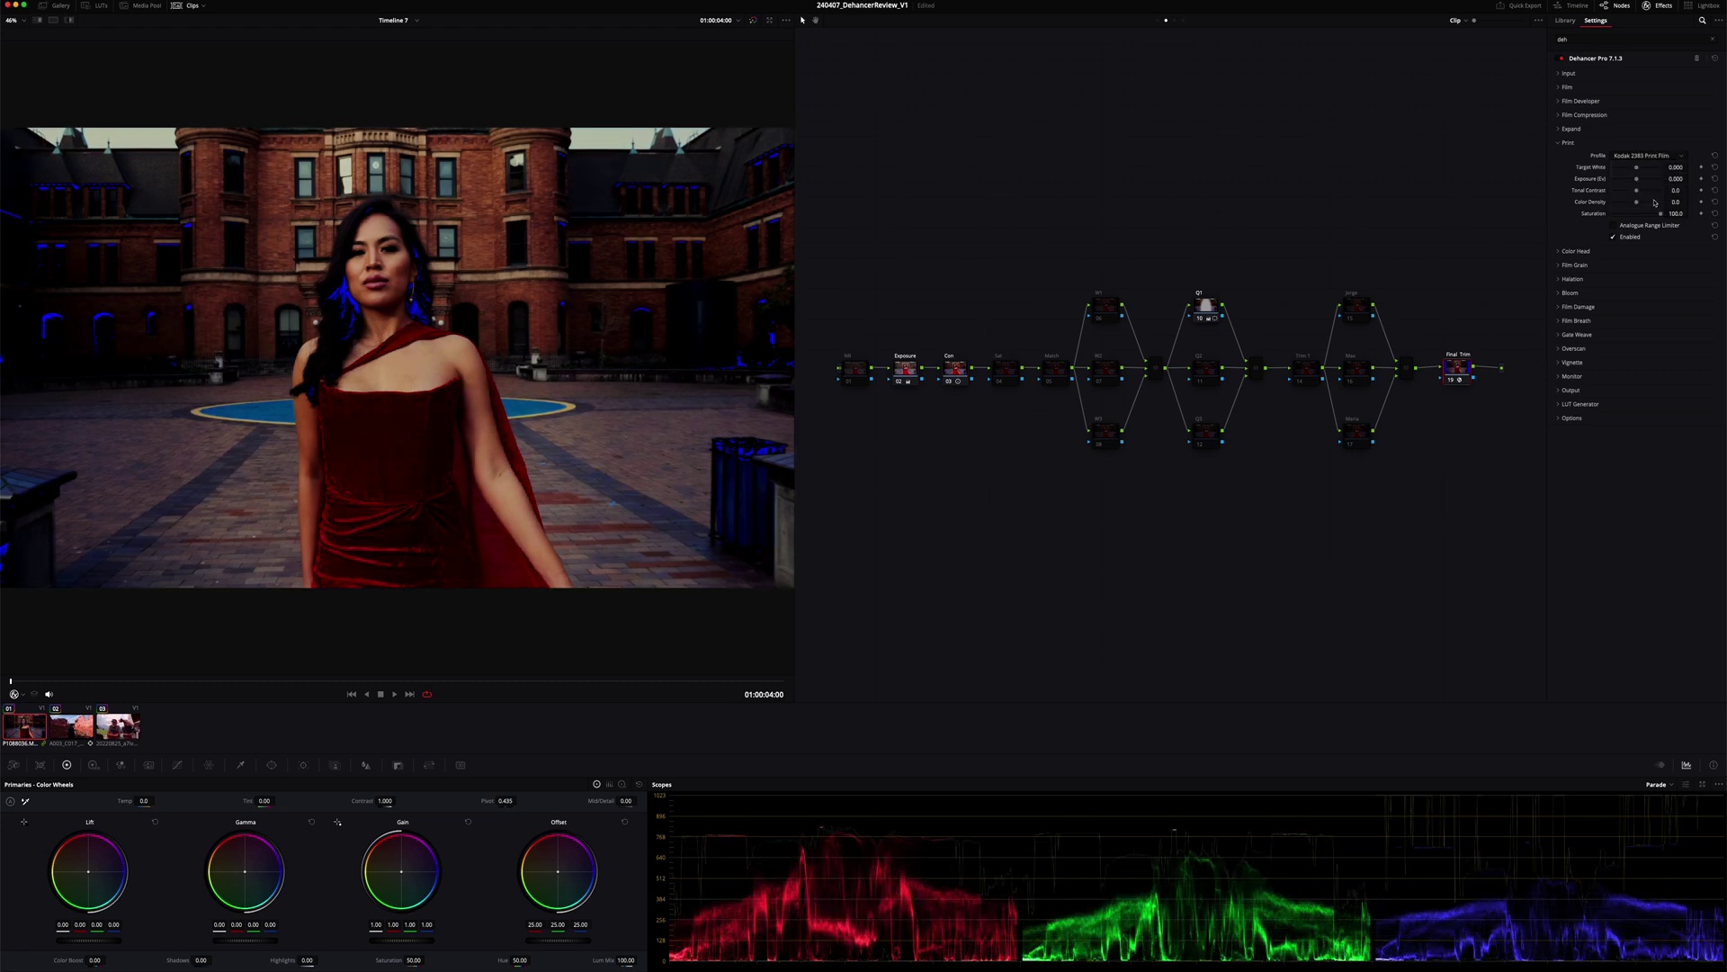
{"action": "left_click", "coordinate": [1561, 143]}
Lower the Black Point in the Expand settings to about -4.7 to lift the shadows.
{"action": "left_click", "coordinate": [1566, 129]}
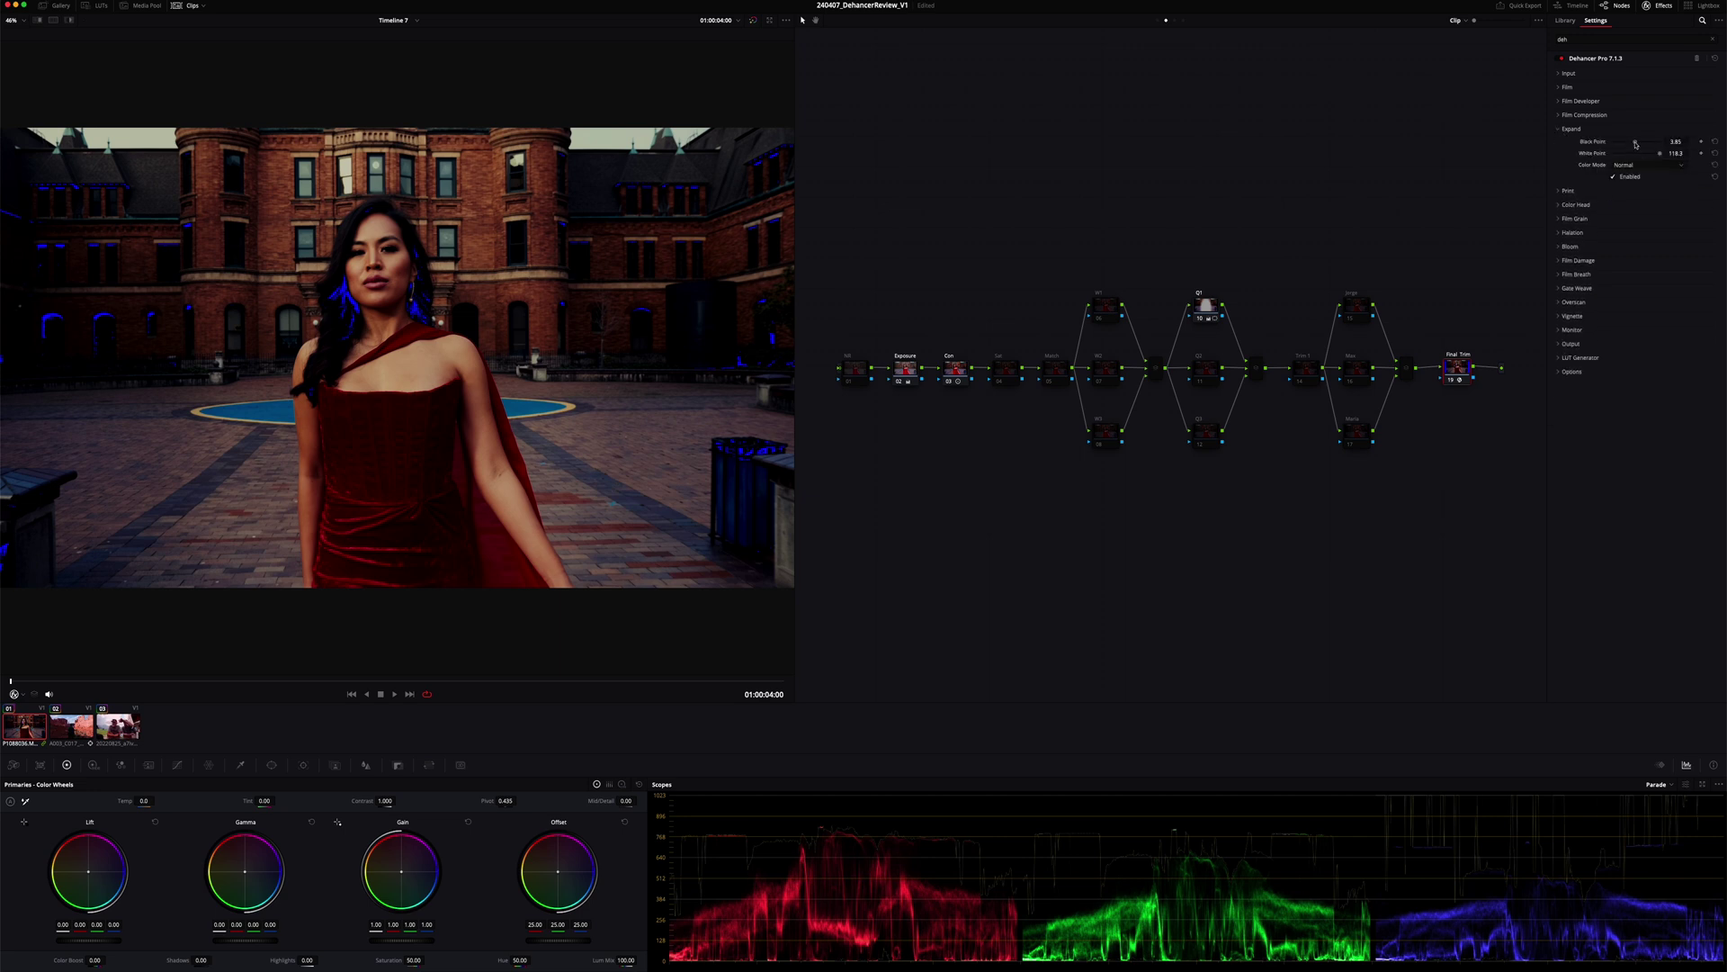
{"action": "left_click_drag", "start_coordinate": [1635, 144], "coordinate": [1630, 143]}
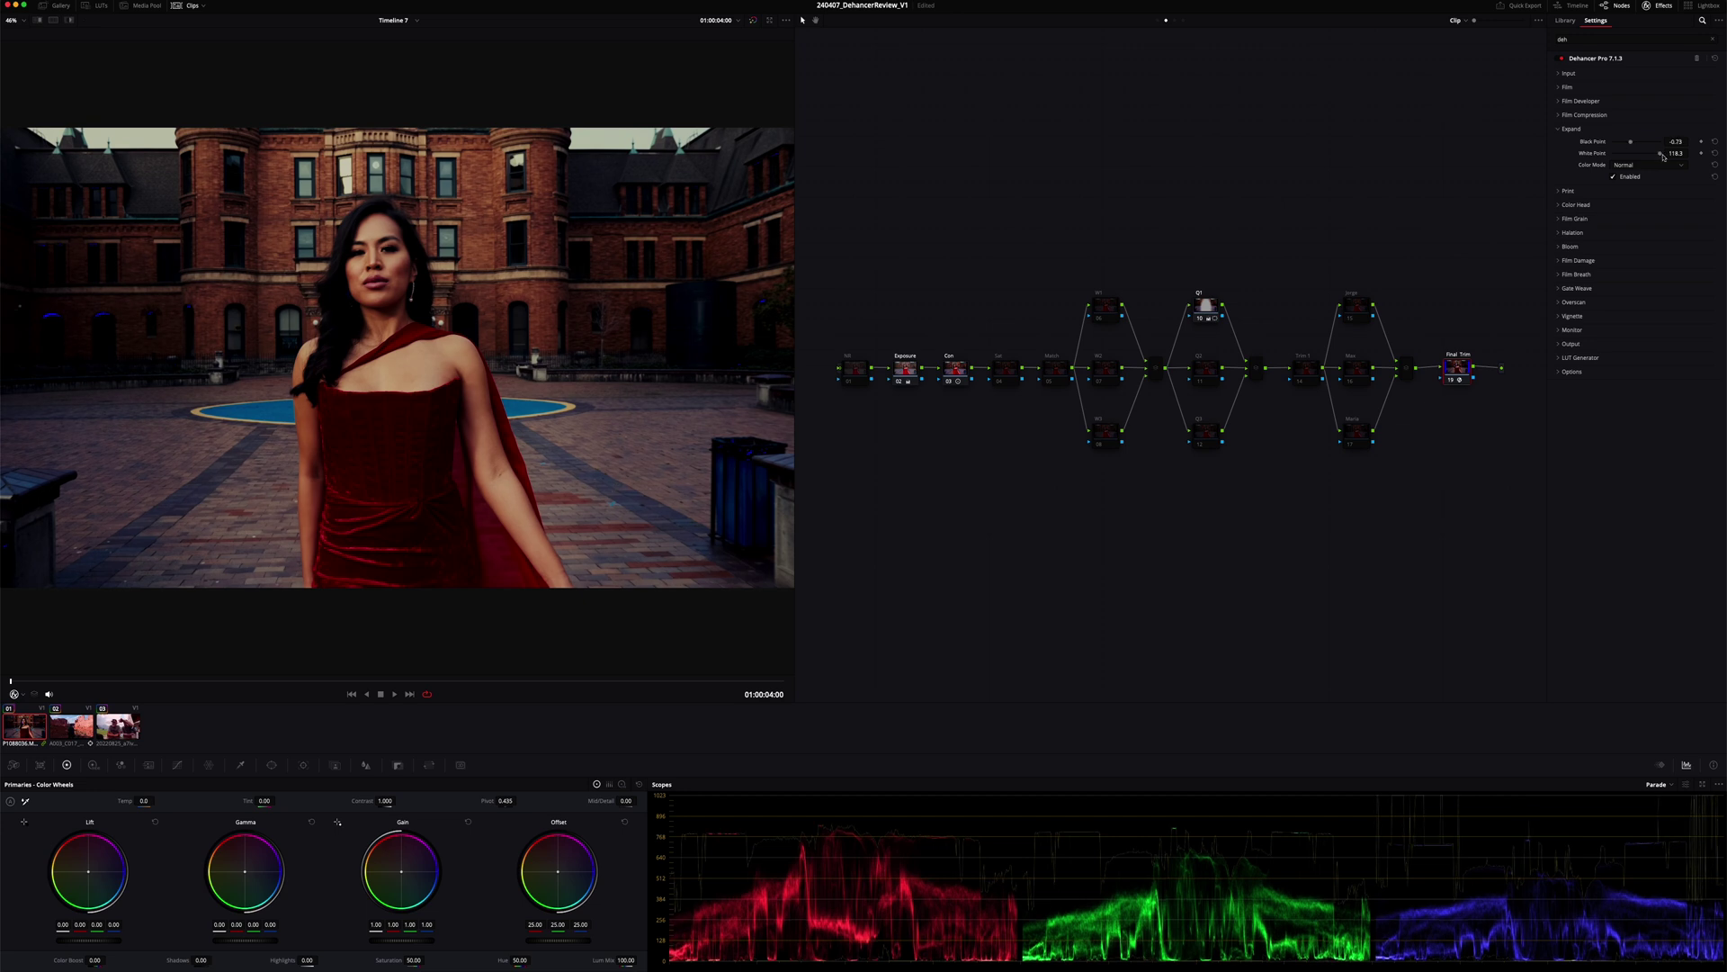
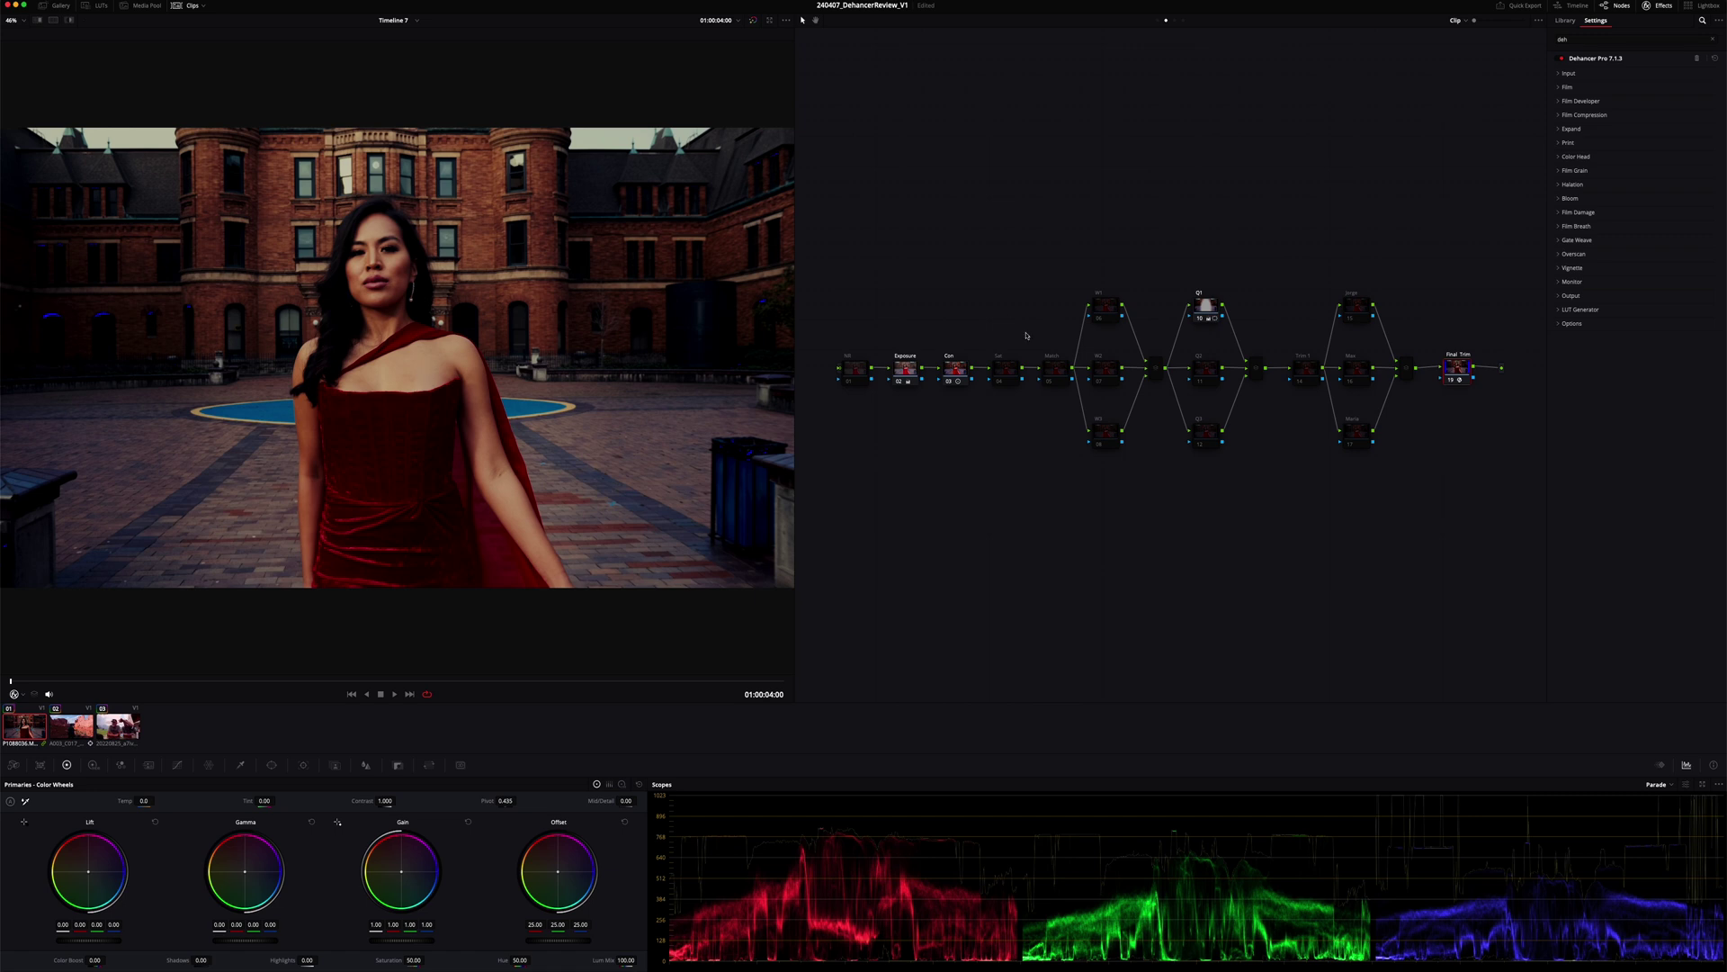
Enable Film Compression with Impact at about 89.9, White Point at about 71.8 and Tonal Range at about 34.8.
{"action": "left_click", "coordinate": [1566, 116]}
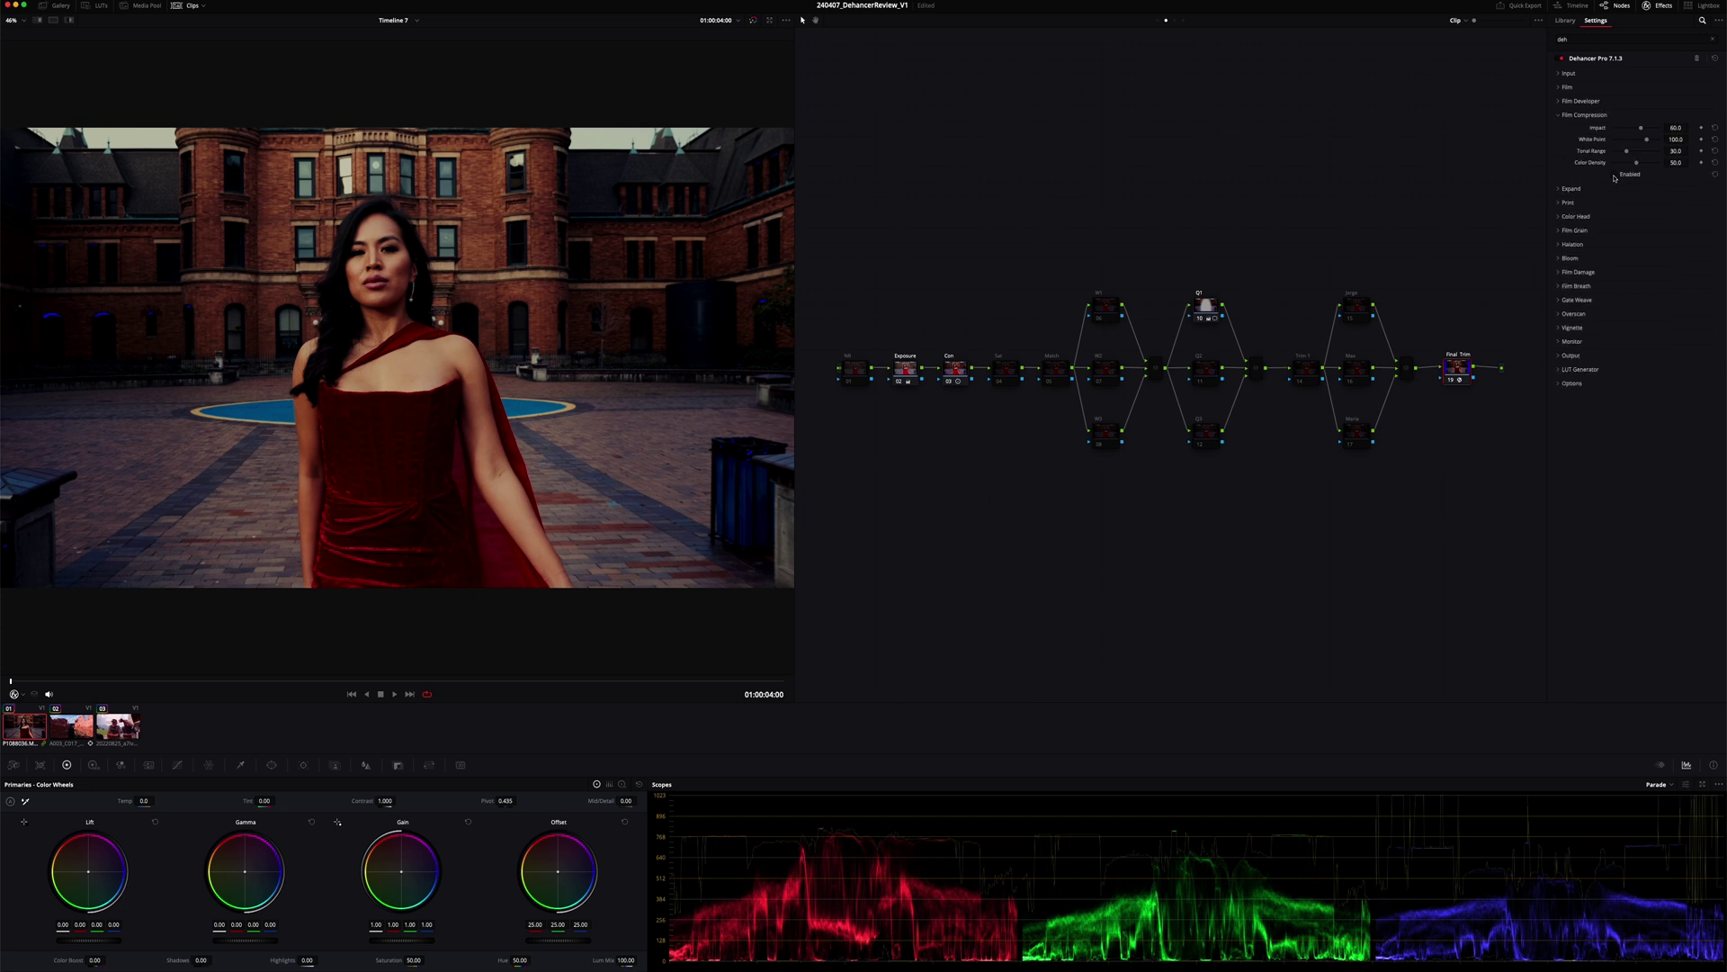
{"action": "left_click", "coordinate": [1615, 177]}
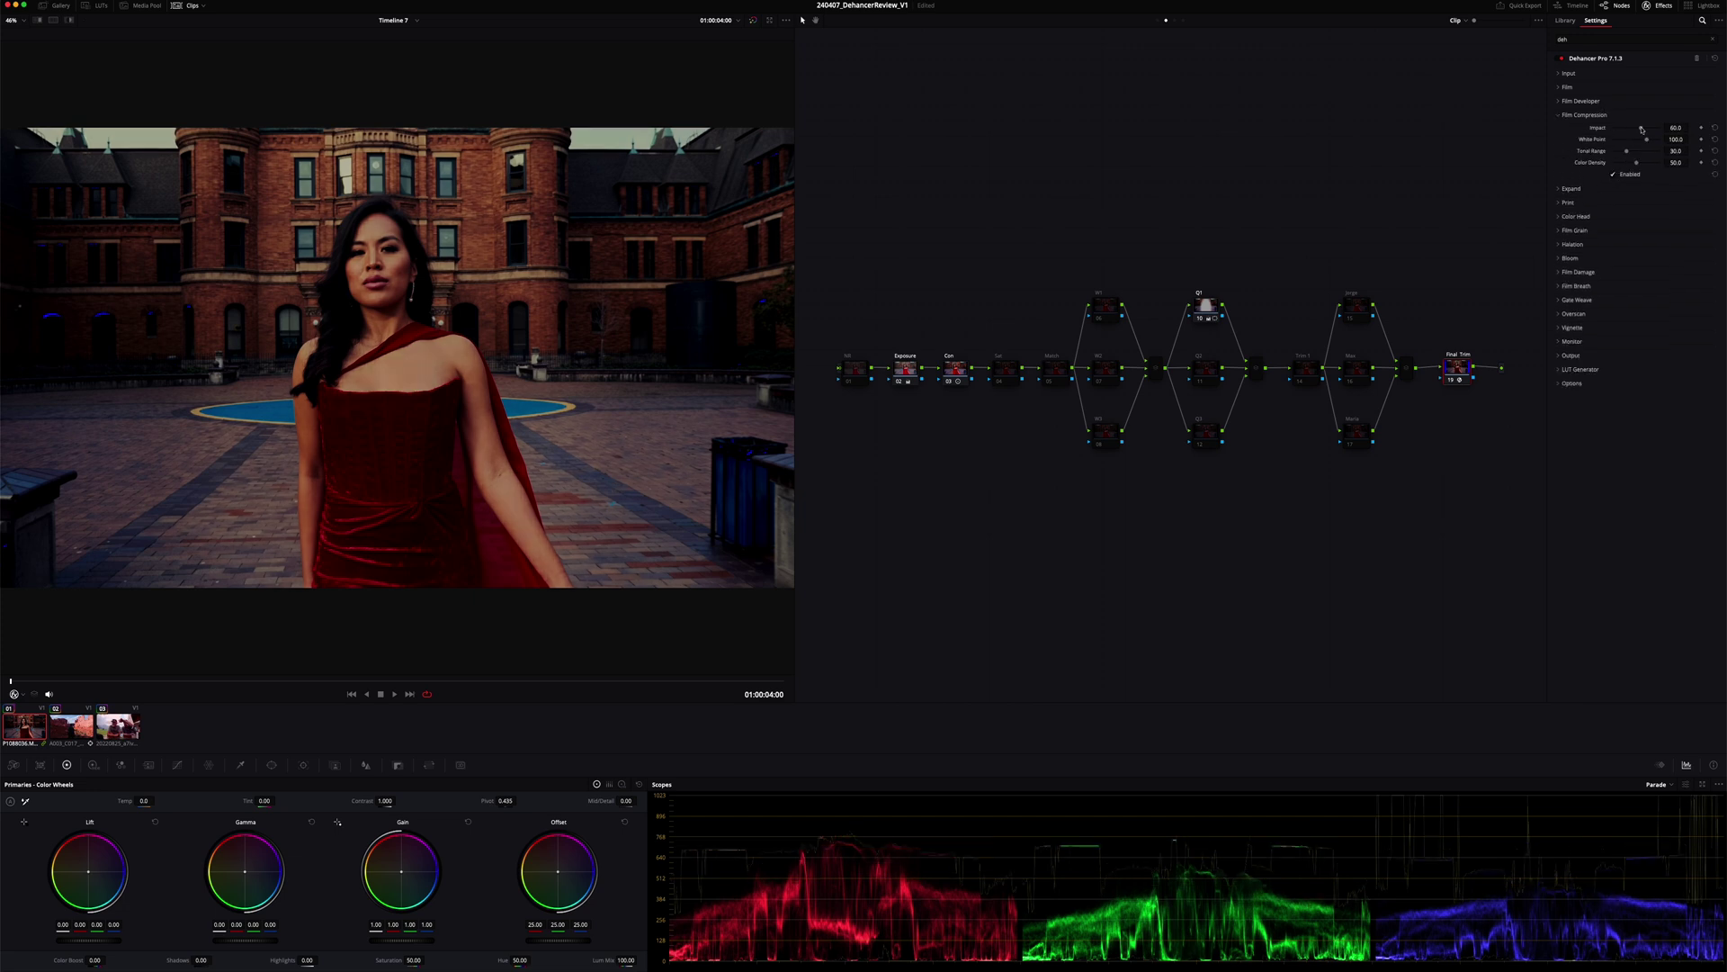
{"action": "left_click_drag", "start_coordinate": [1642, 130], "coordinate": [1656, 139]}
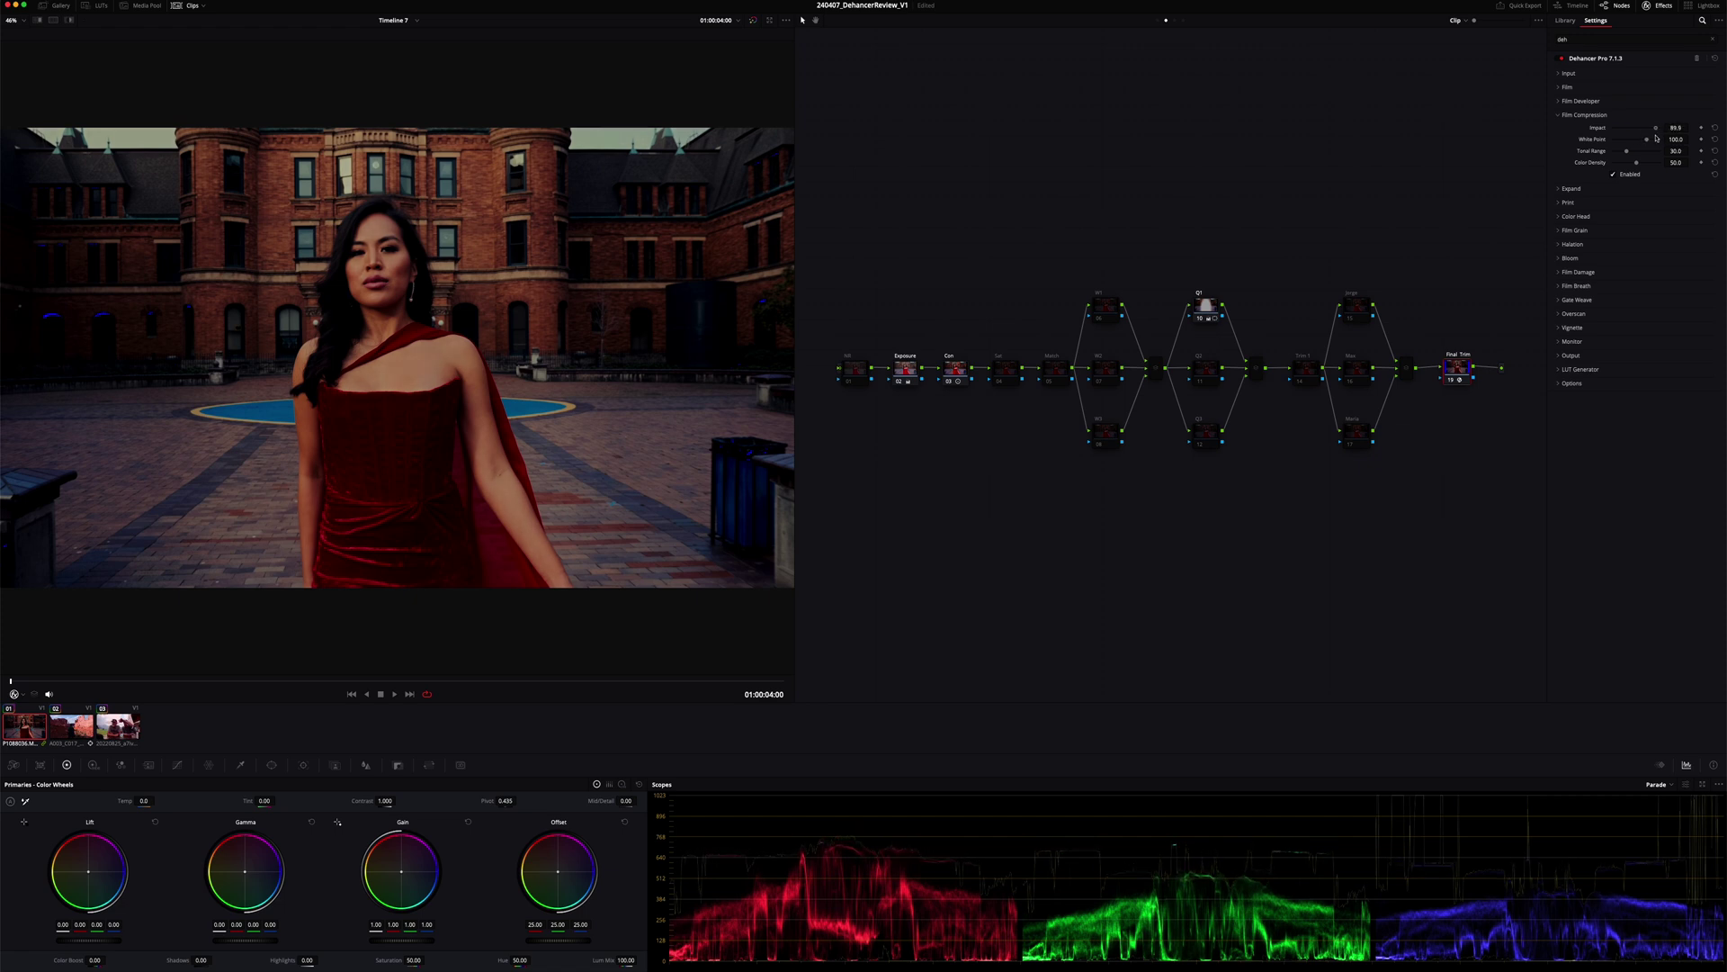
{"action": "left_click_drag", "start_coordinate": [1647, 142], "coordinate": [1626, 145]}
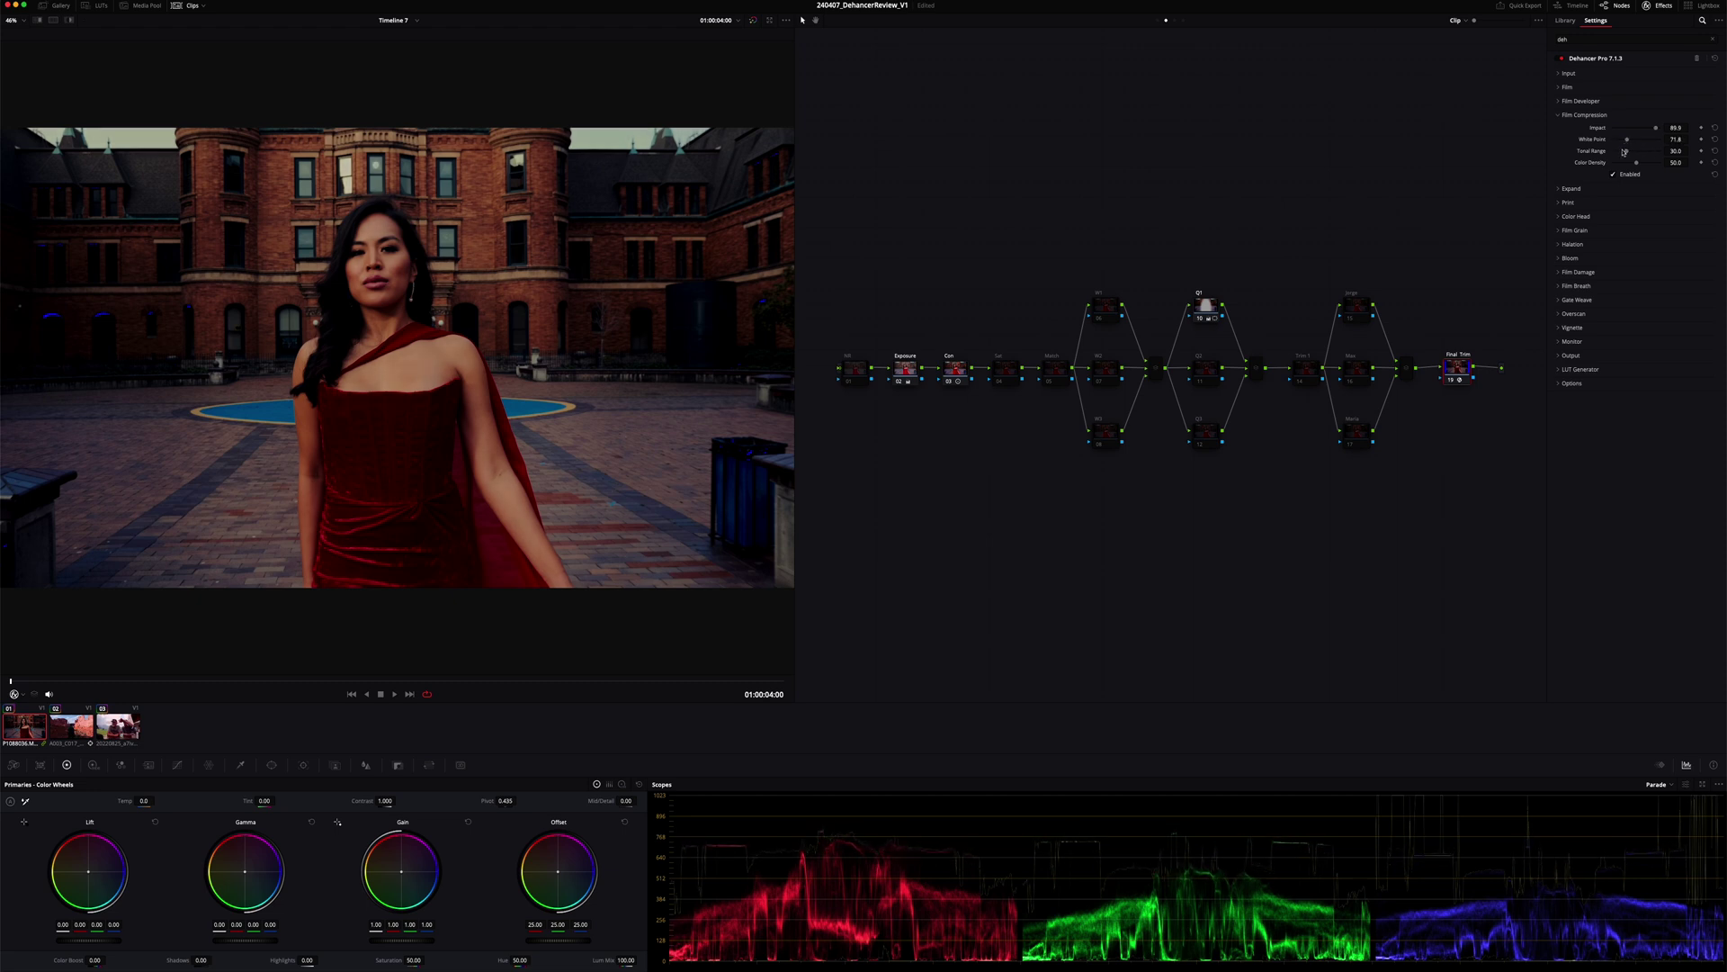
{"action": "left_click_drag", "start_coordinate": [1627, 152], "coordinate": [1630, 151]}
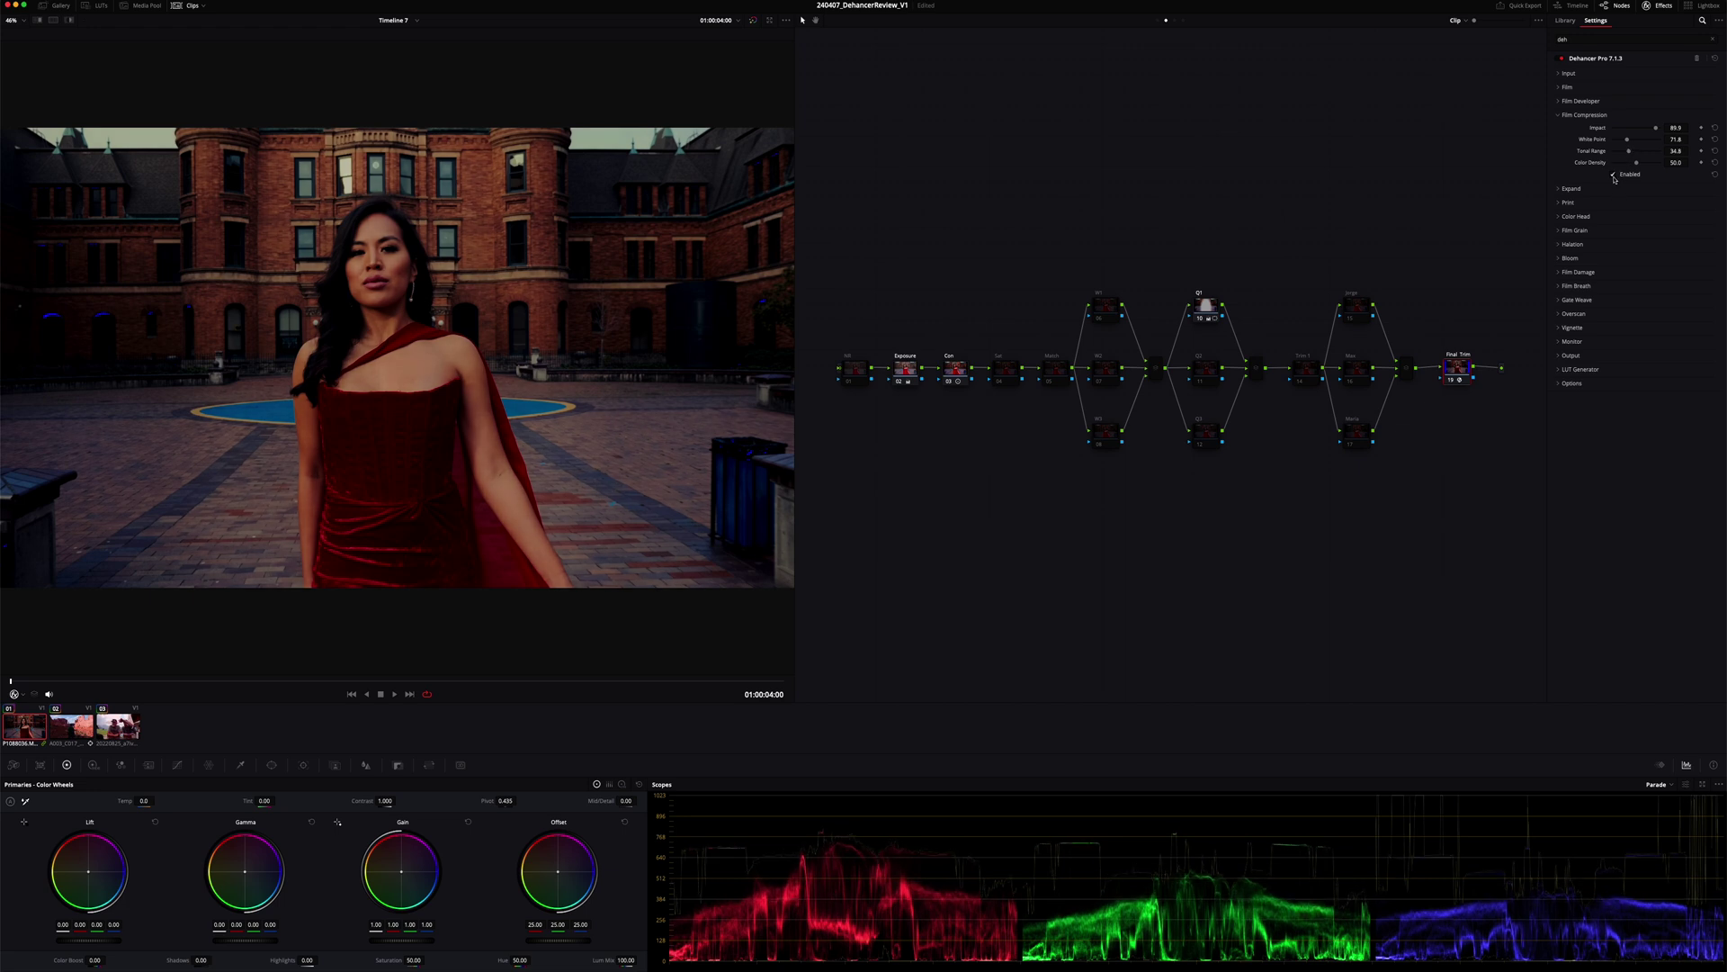
Compare the shot with and without Film Compression, lower its White Point to 50, and collapse the group.
{"action": "left_click", "coordinate": [1613, 175]}
{"action": "left_click", "coordinate": [1613, 176]}
{"action": "left_click", "coordinate": [1613, 175]}
{"action": "left_click", "coordinate": [1614, 175]}
{"action": "left_click_drag", "start_coordinate": [1627, 141], "coordinate": [1607, 149]}
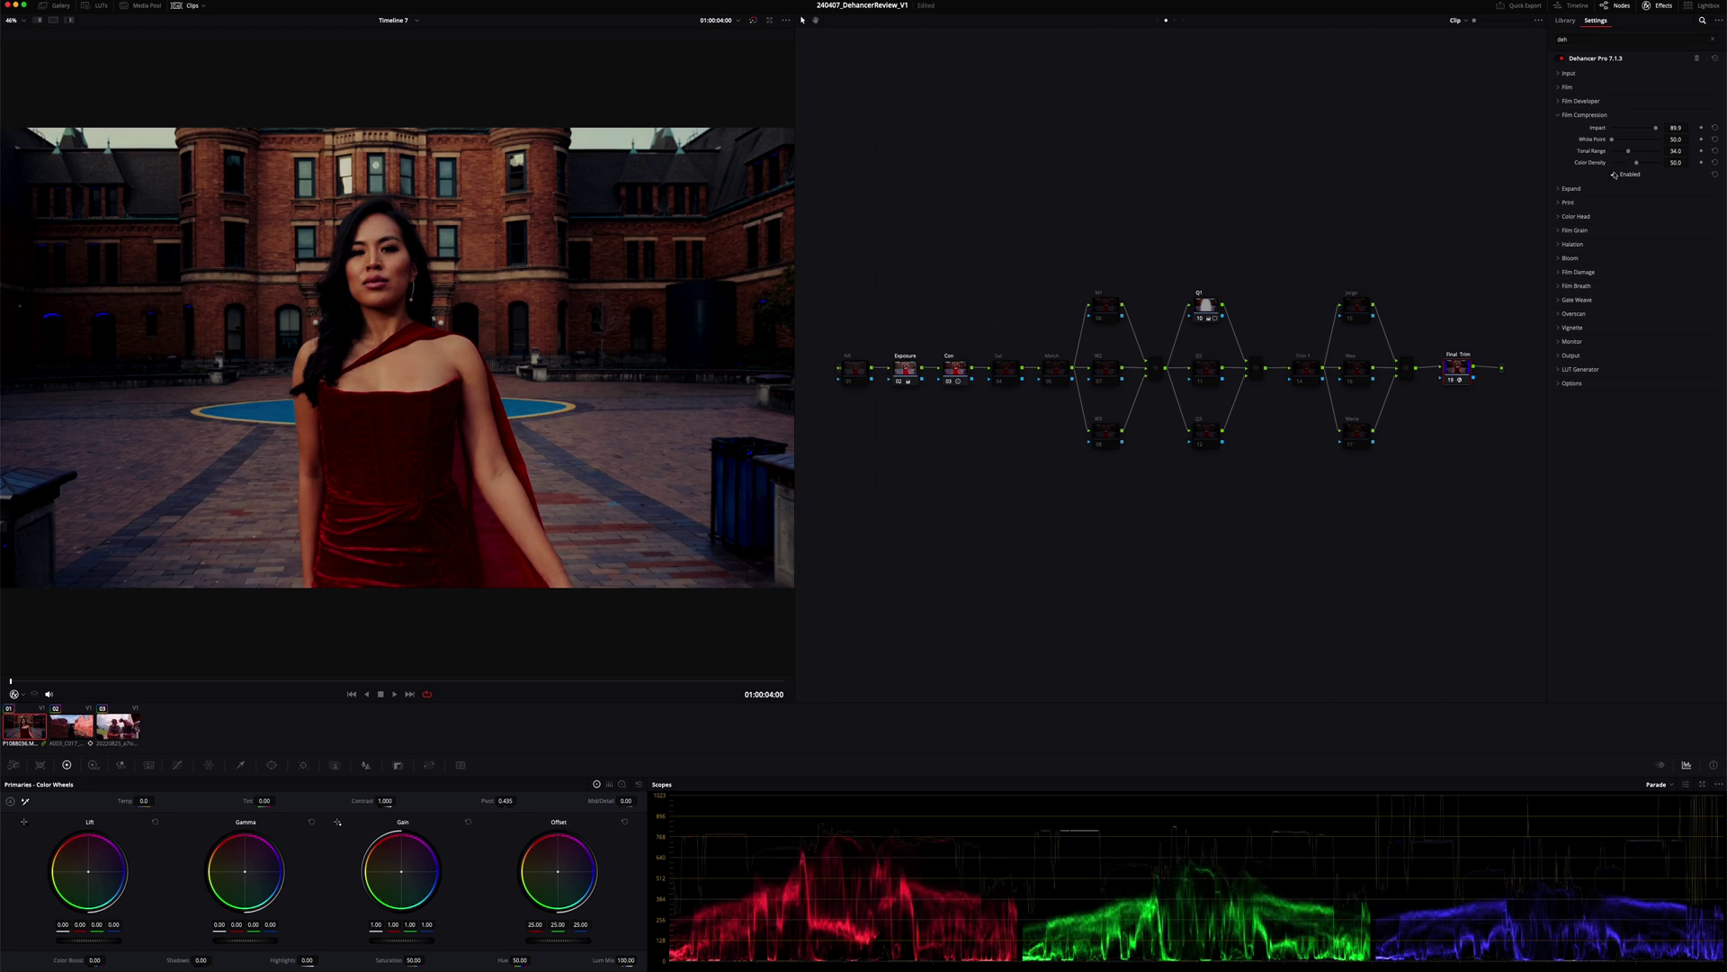
{"action": "left_click", "coordinate": [1560, 116]}
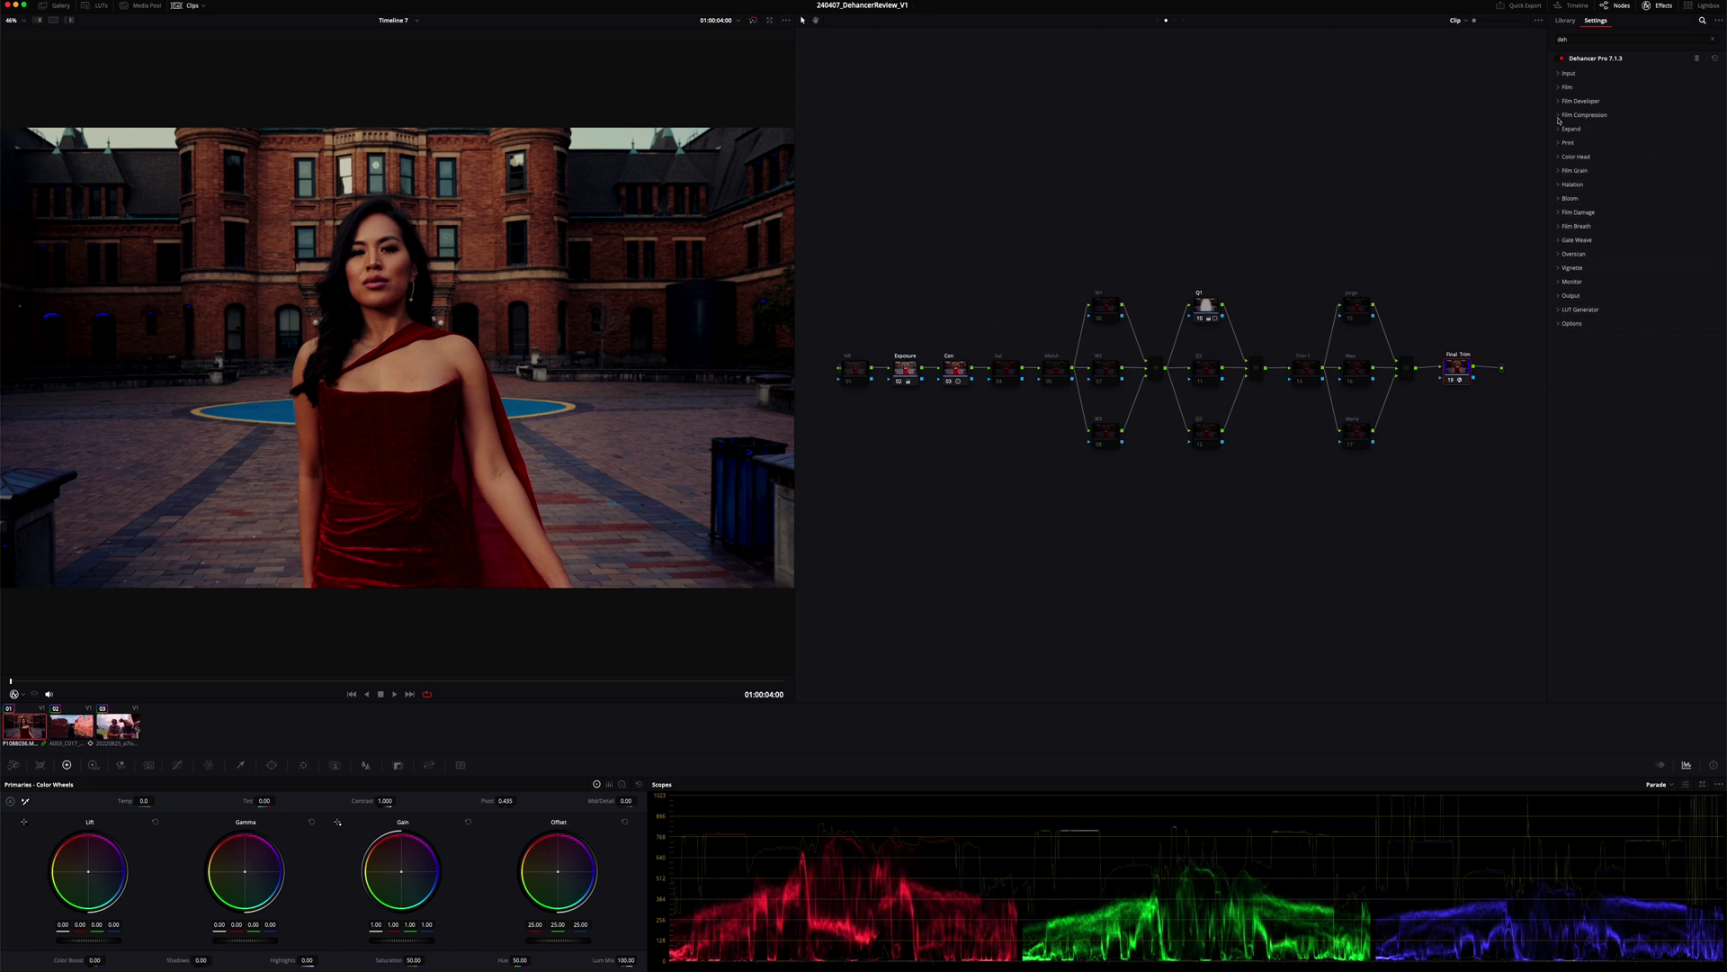
Set Color Head's Yellow-Blue to about 13.5 and both Magenta-Green and Cyan-Red to about 4.2, and compare the shot with the group off and on.
{"action": "left_click", "coordinate": [1559, 157]}
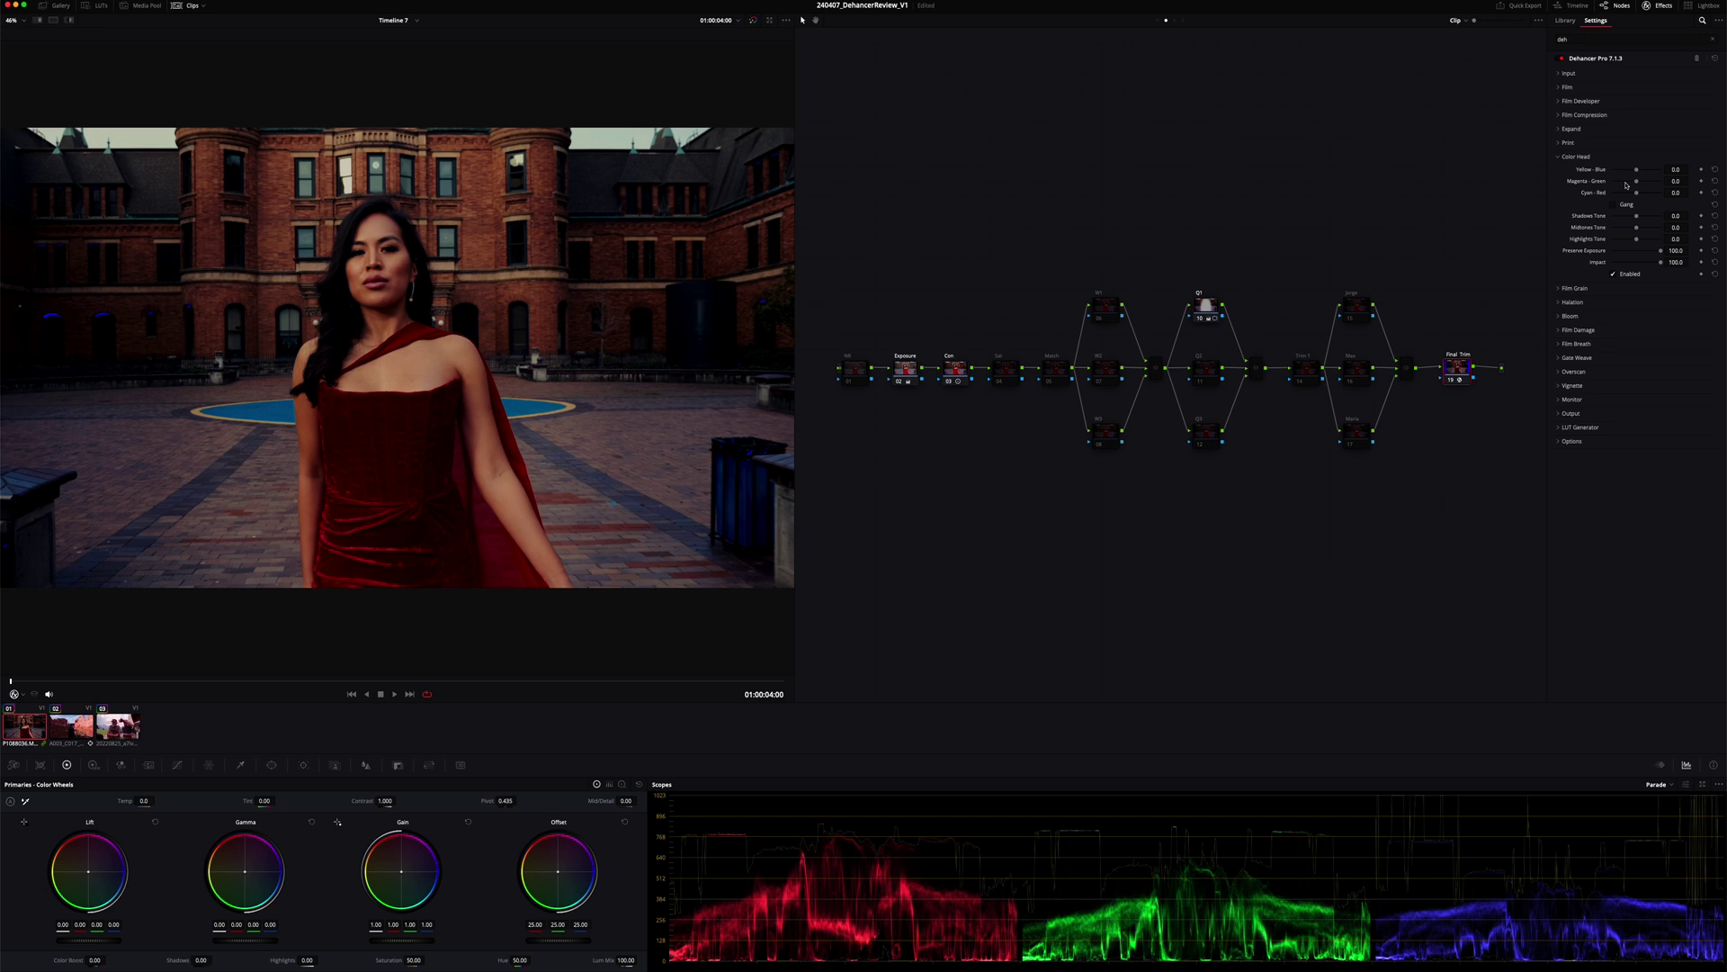
{"action": "left_click_drag", "start_coordinate": [1638, 171], "coordinate": [1643, 172]}
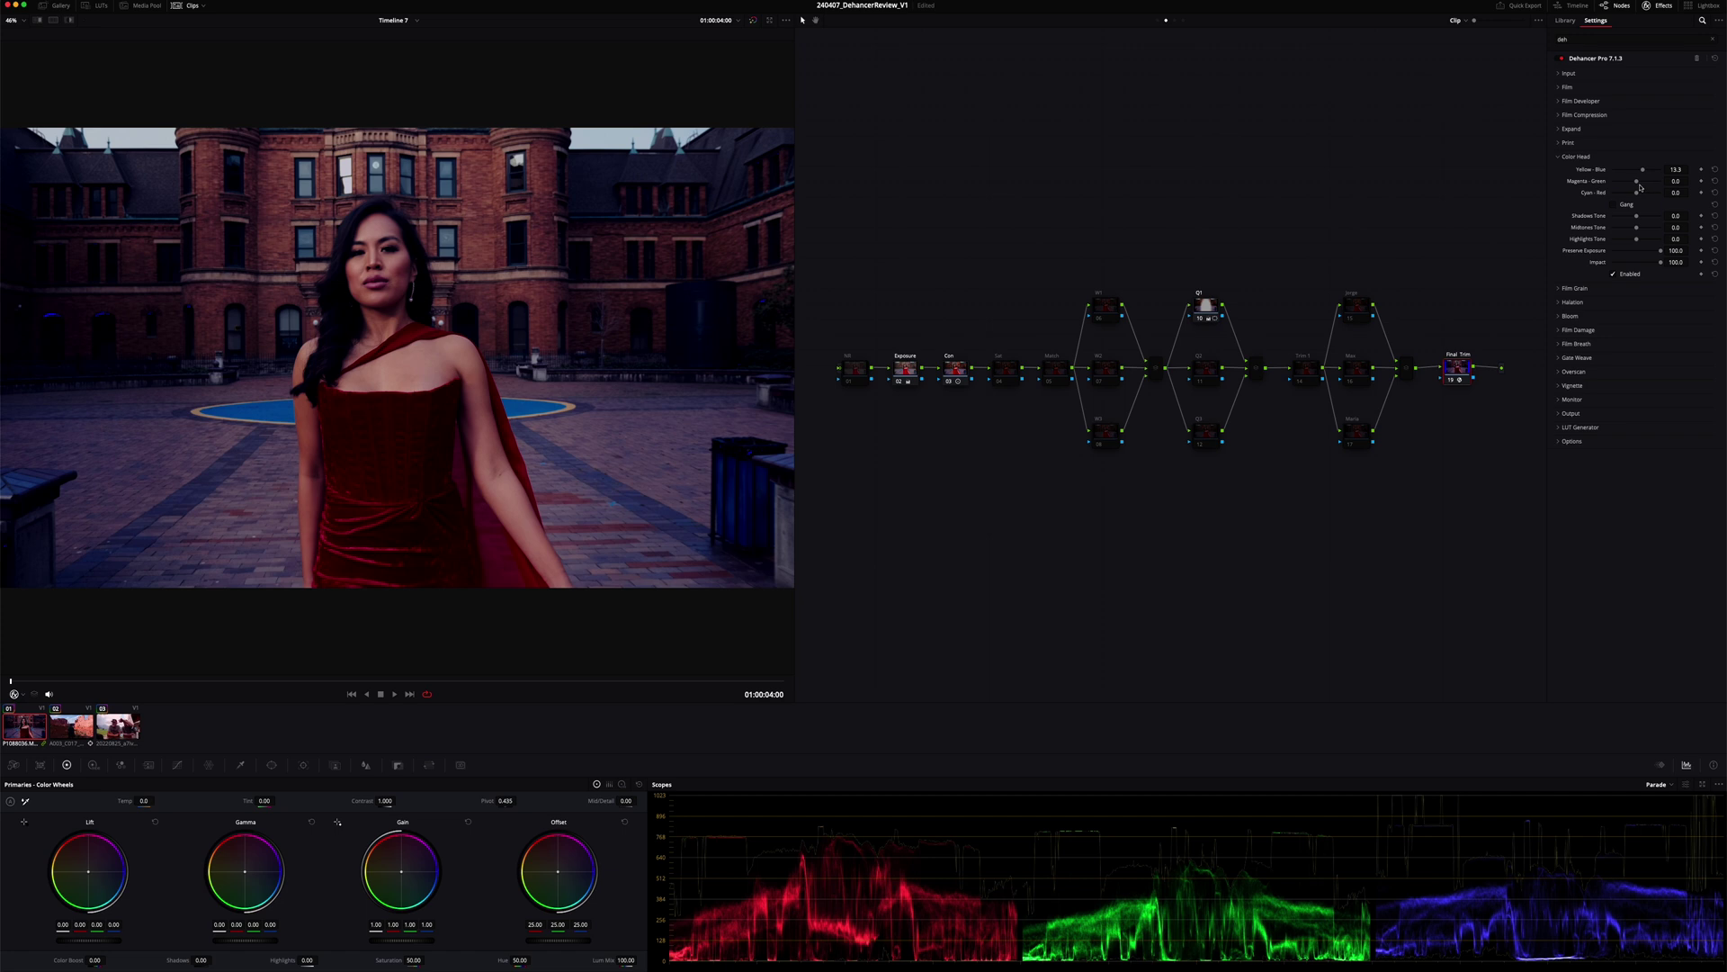
{"action": "left_click_drag", "start_coordinate": [1642, 187], "coordinate": [1638, 183]}
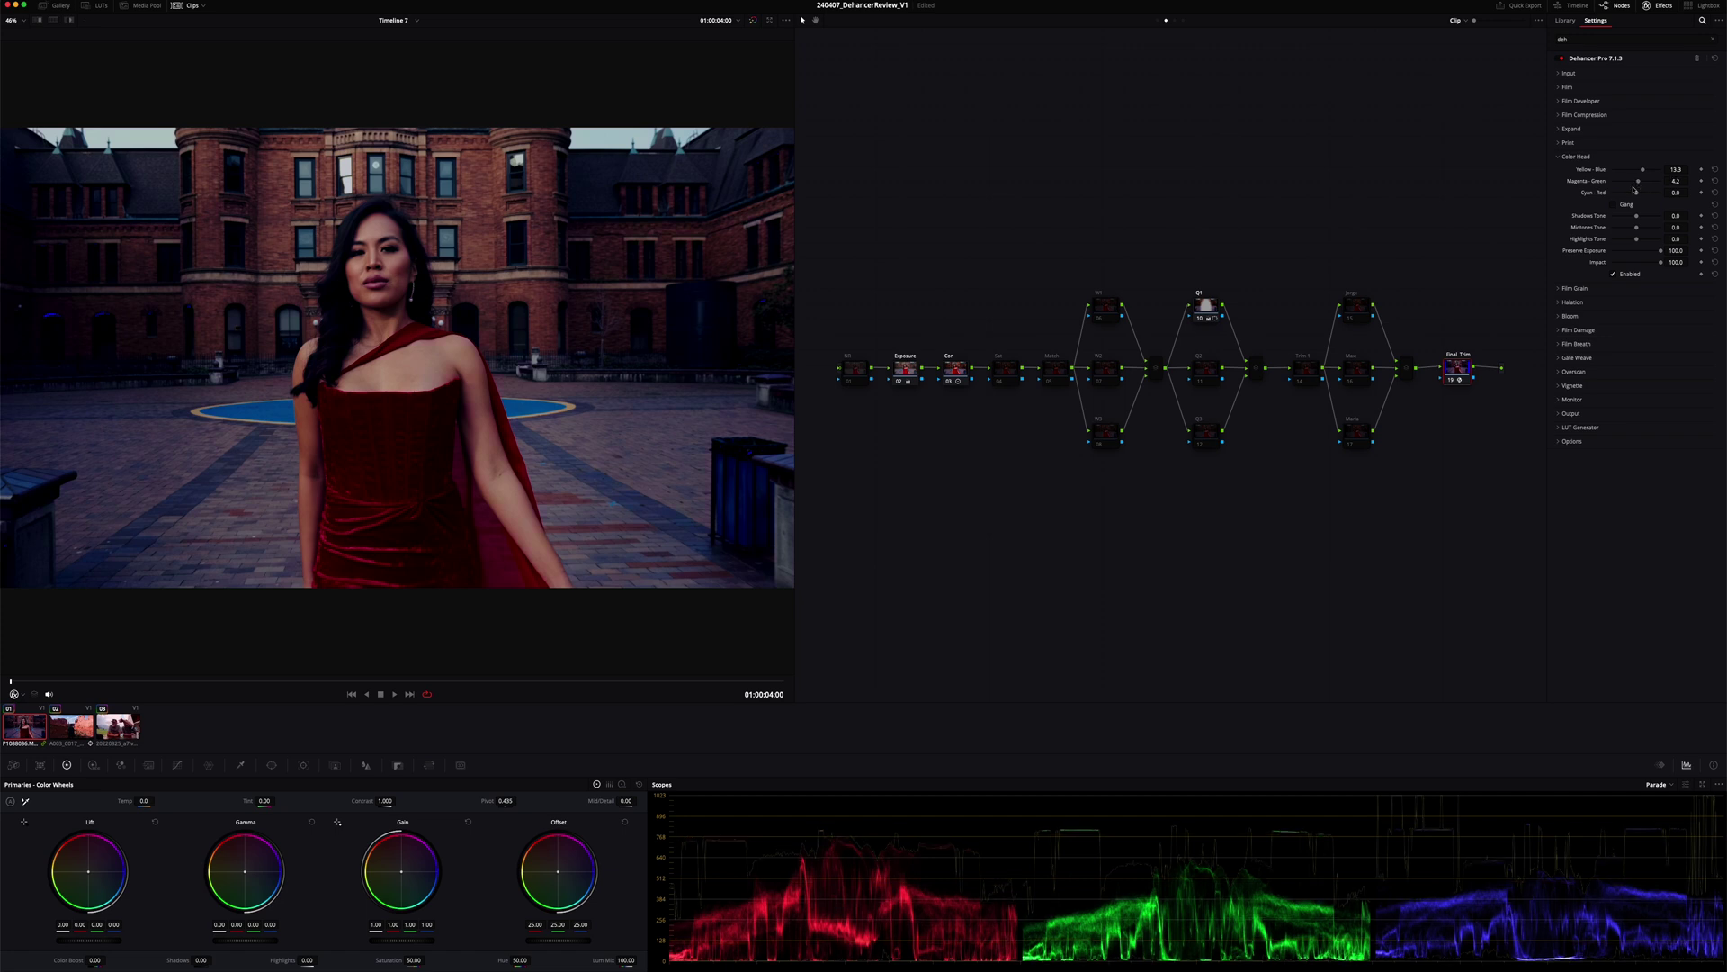
{"action": "left_click_drag", "start_coordinate": [1636, 193], "coordinate": [1638, 193]}
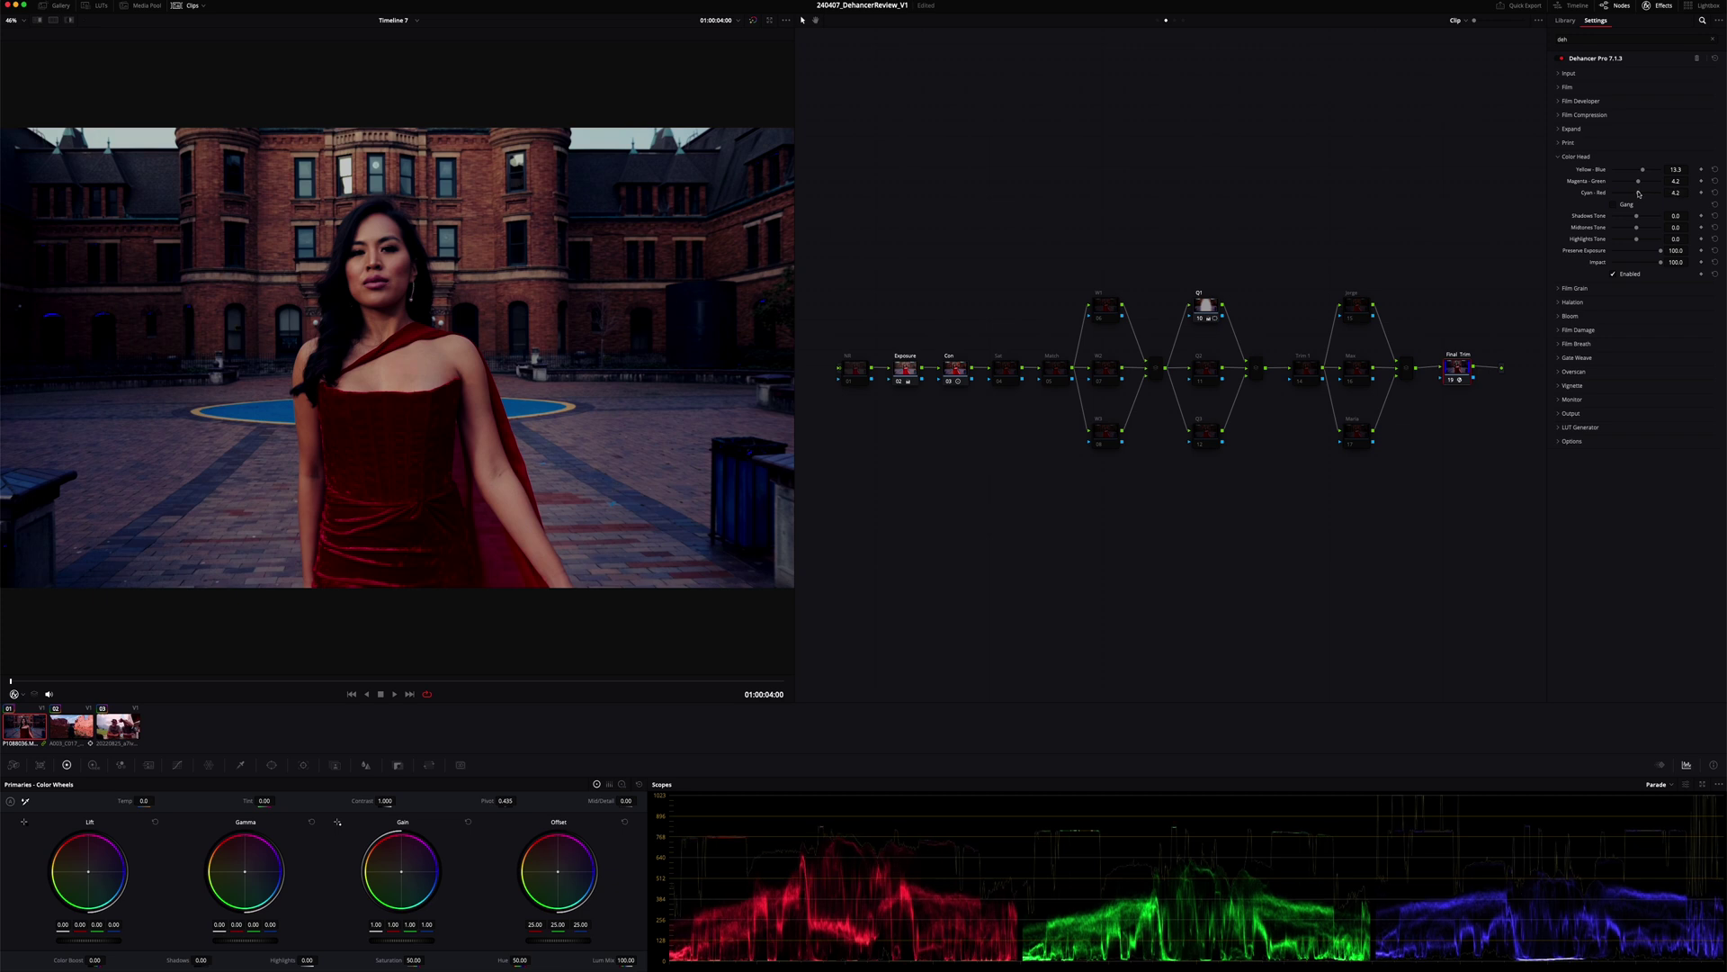
{"action": "left_click", "coordinate": [1613, 274]}
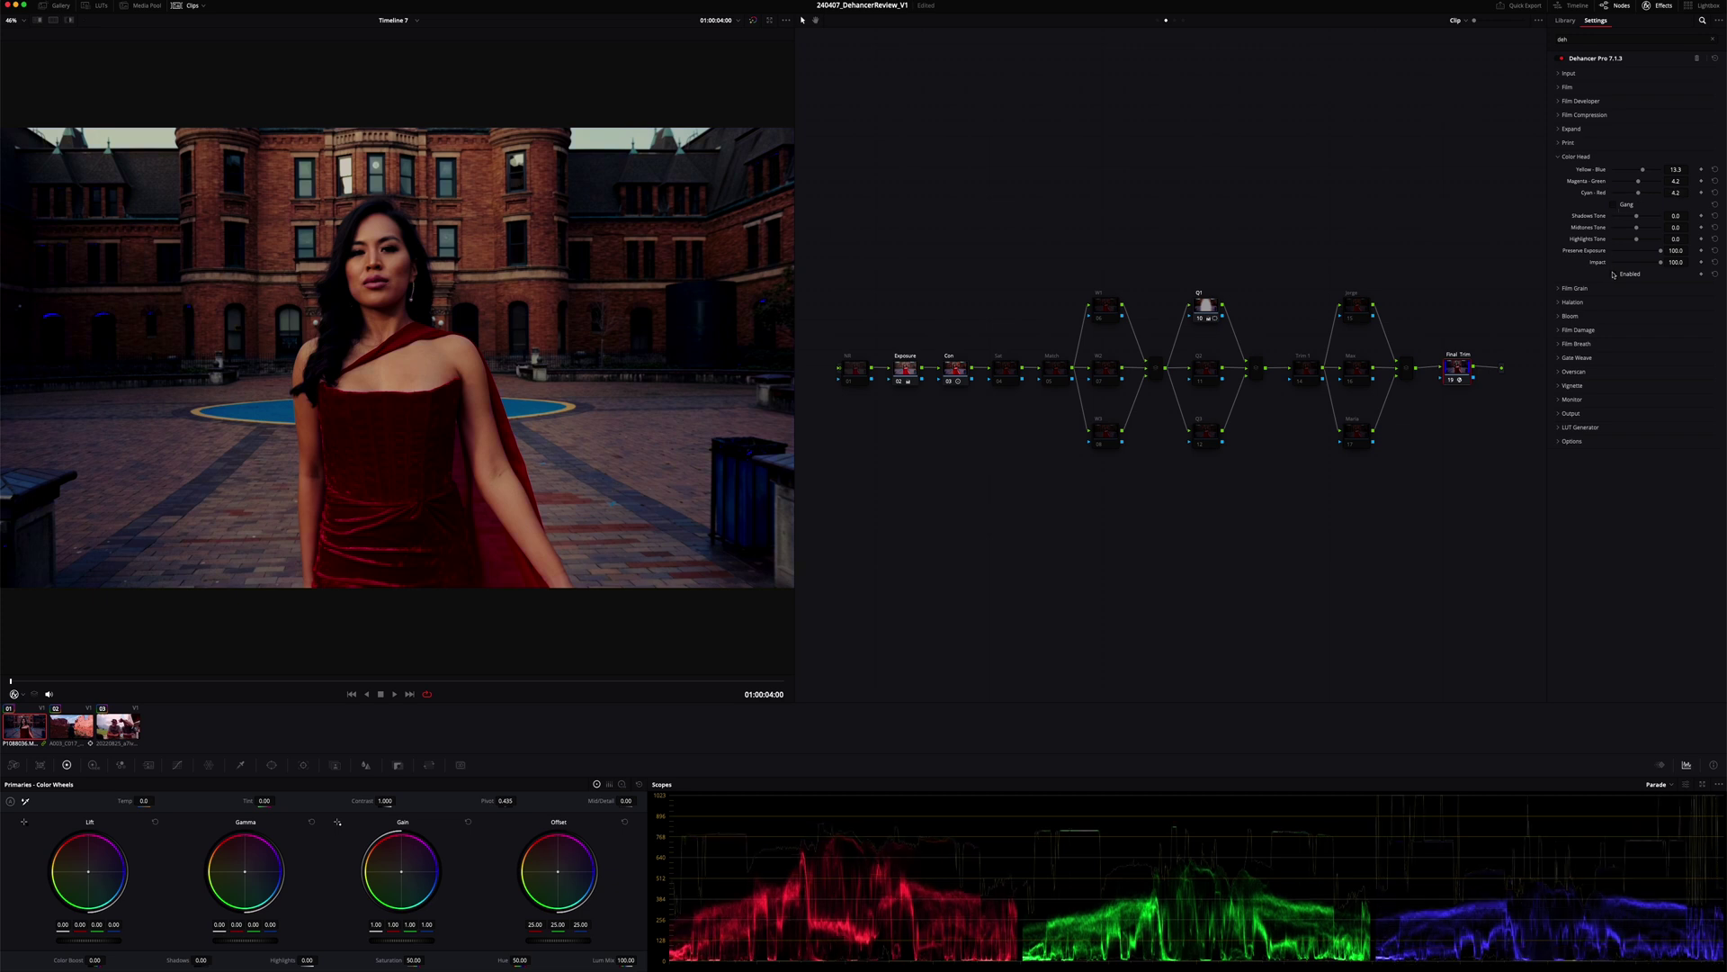
{"action": "left_click", "coordinate": [1613, 274]}
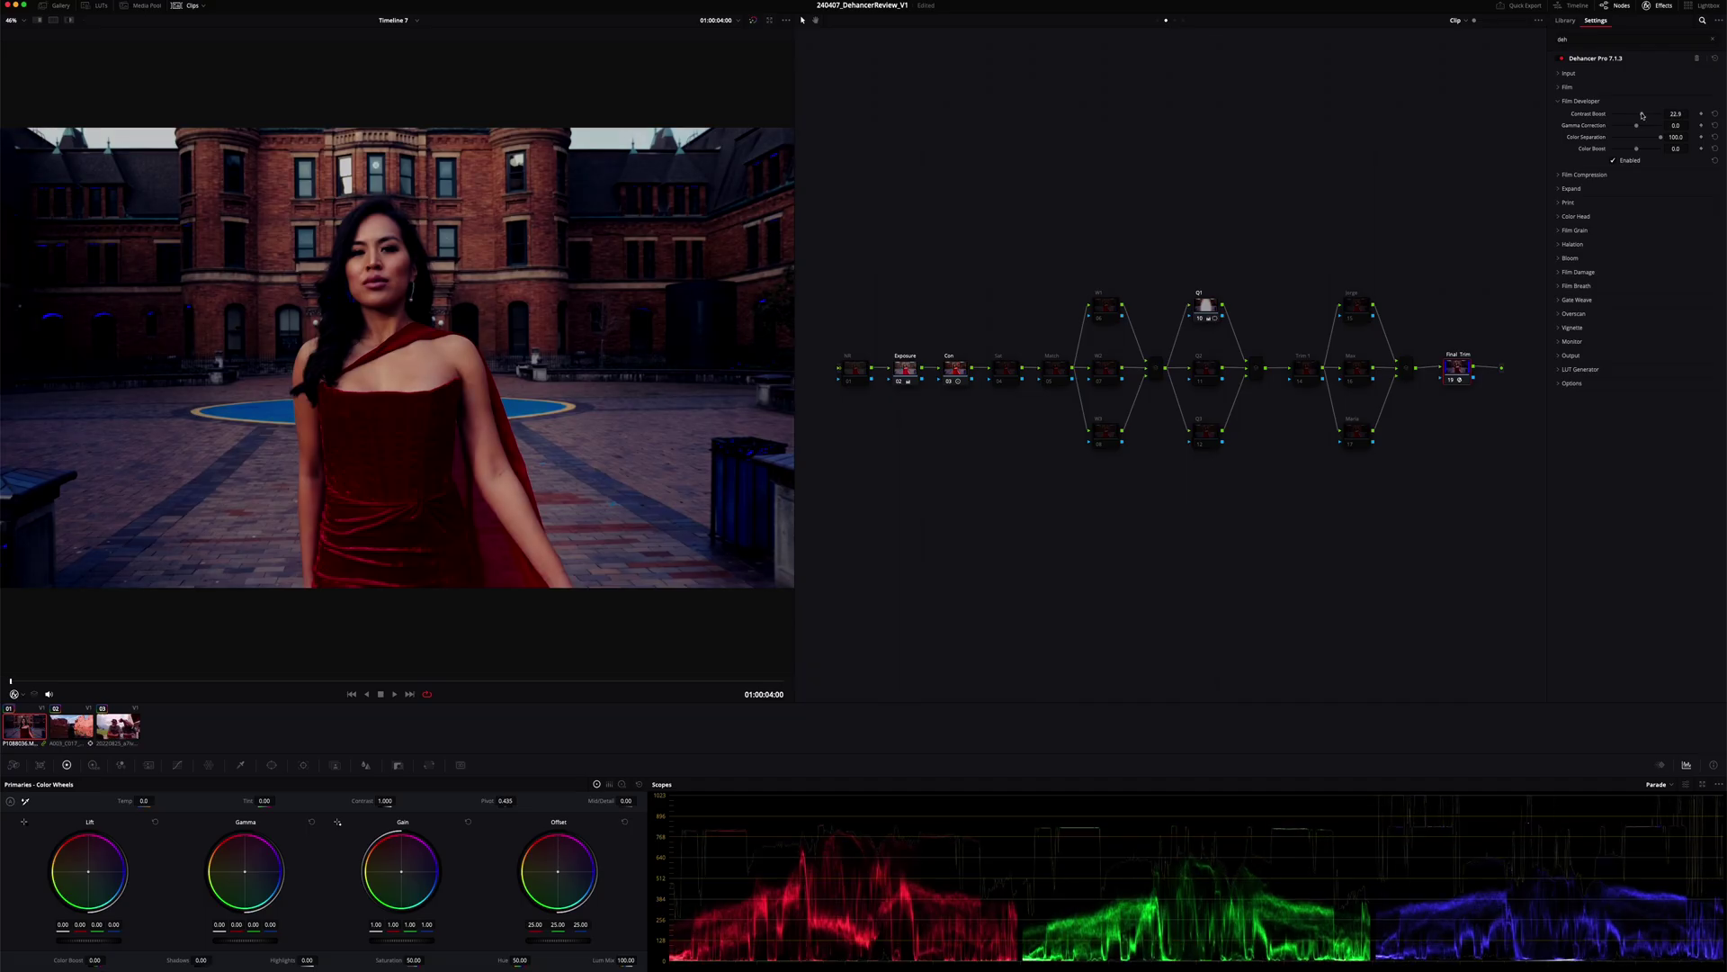
Set Film Developer's Contrast Boost to about 21.1 and Gamma Correction to about 17.6, raise Color Boost slightly, and collapse the group.
{"action": "left_click_drag", "start_coordinate": [1636, 129], "coordinate": [1646, 127]}
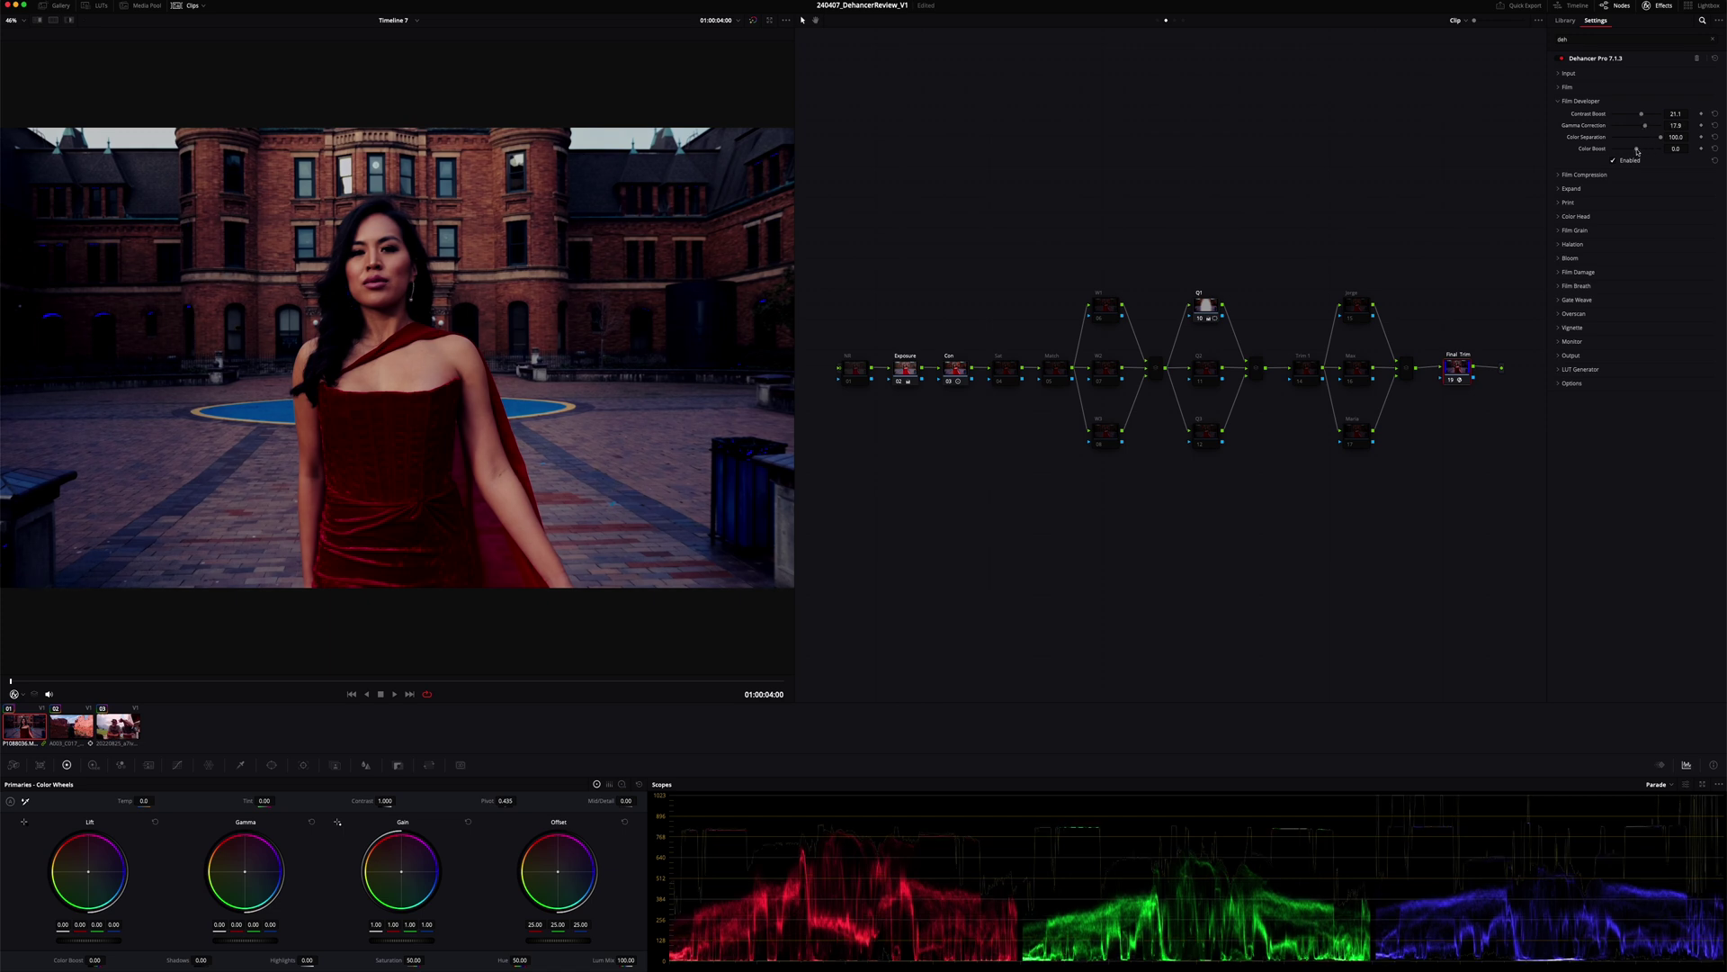
{"action": "mouse_move", "coordinate": [1638, 150]}
{"action": "left_mouse_down"}
{"action": "mouse_move", "coordinate": [1669, 152]}
{"action": "mouse_move", "coordinate": [1639, 156]}
{"action": "left_mouse_up"}
{"action": "left_click", "coordinate": [1580, 100]}
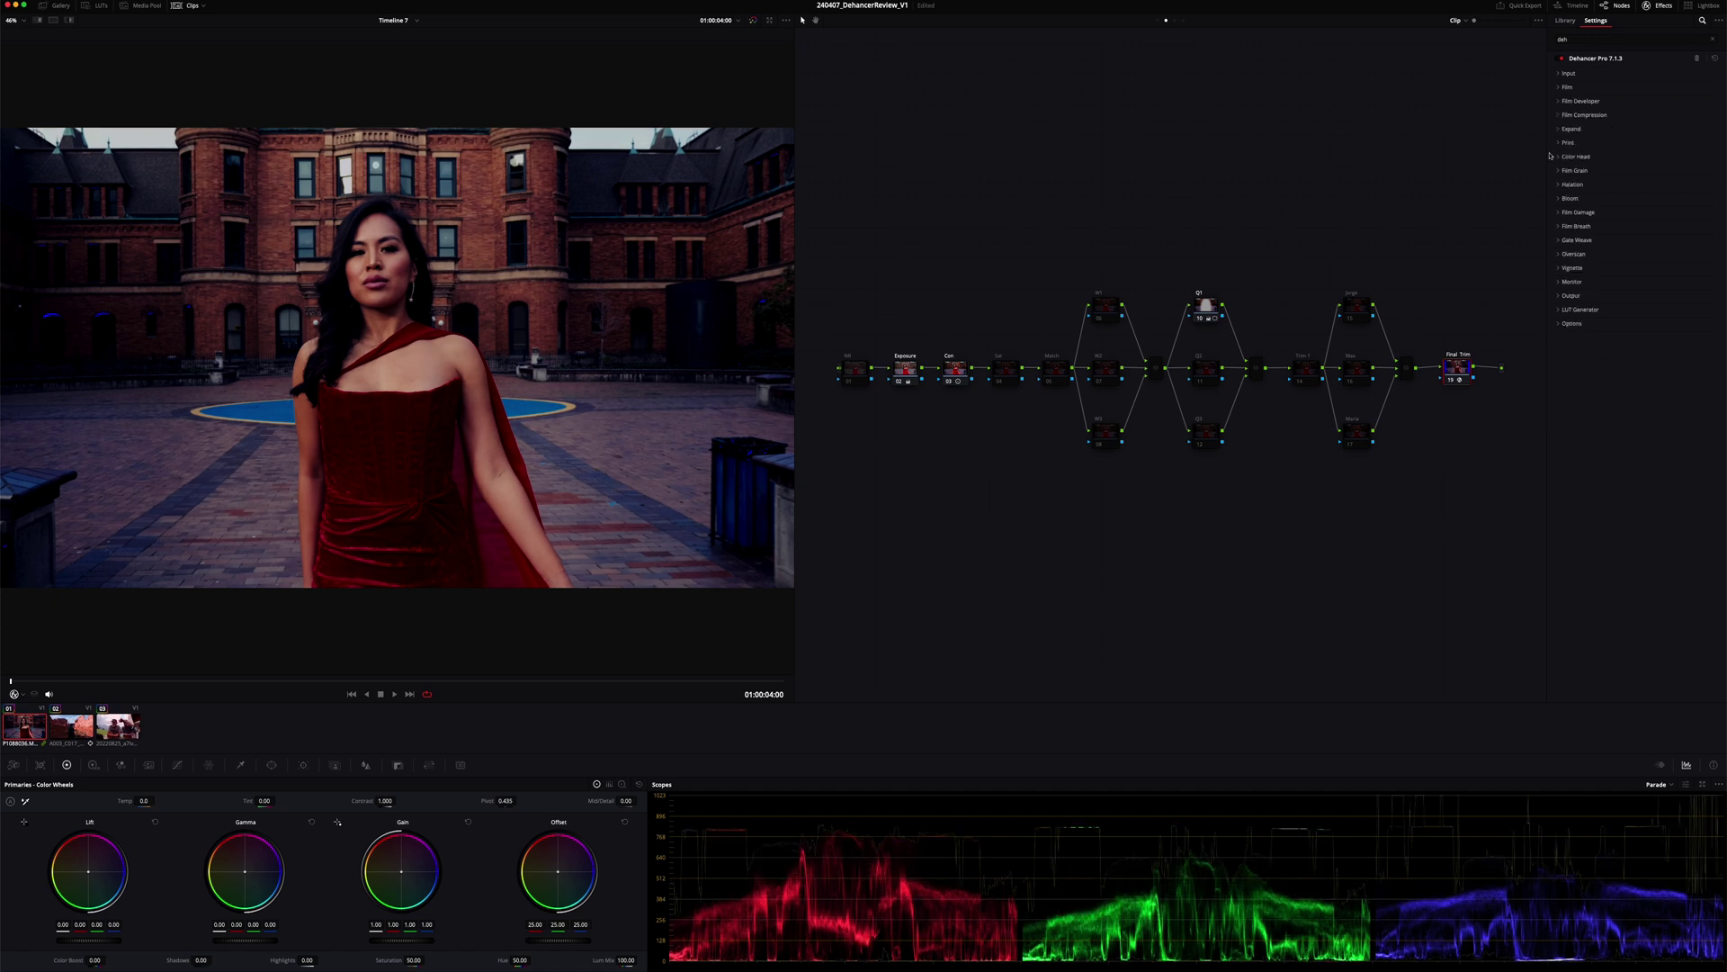
Compare the shot with the Output group's Total Impact at 0 and at its default of 100.
{"action": "left_click", "coordinate": [1571, 295]}
{"action": "left_click_drag", "start_coordinate": [1662, 311], "coordinate": [1581, 308]}
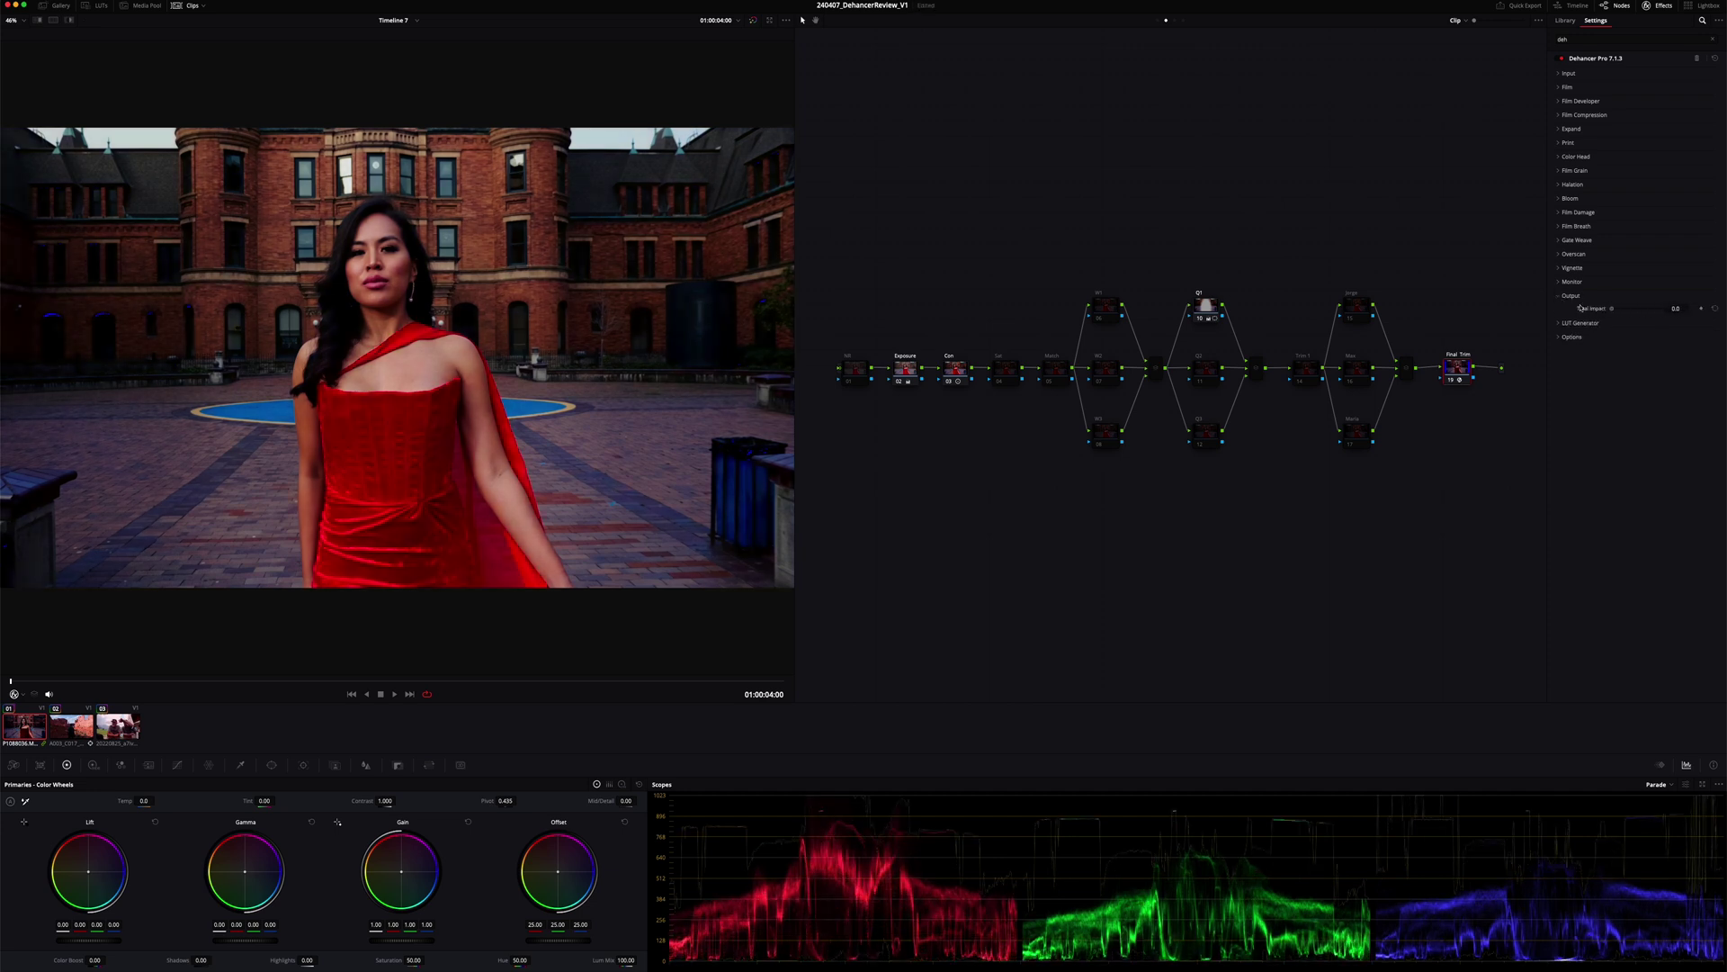
{"action": "left_click", "coordinate": [1715, 309]}
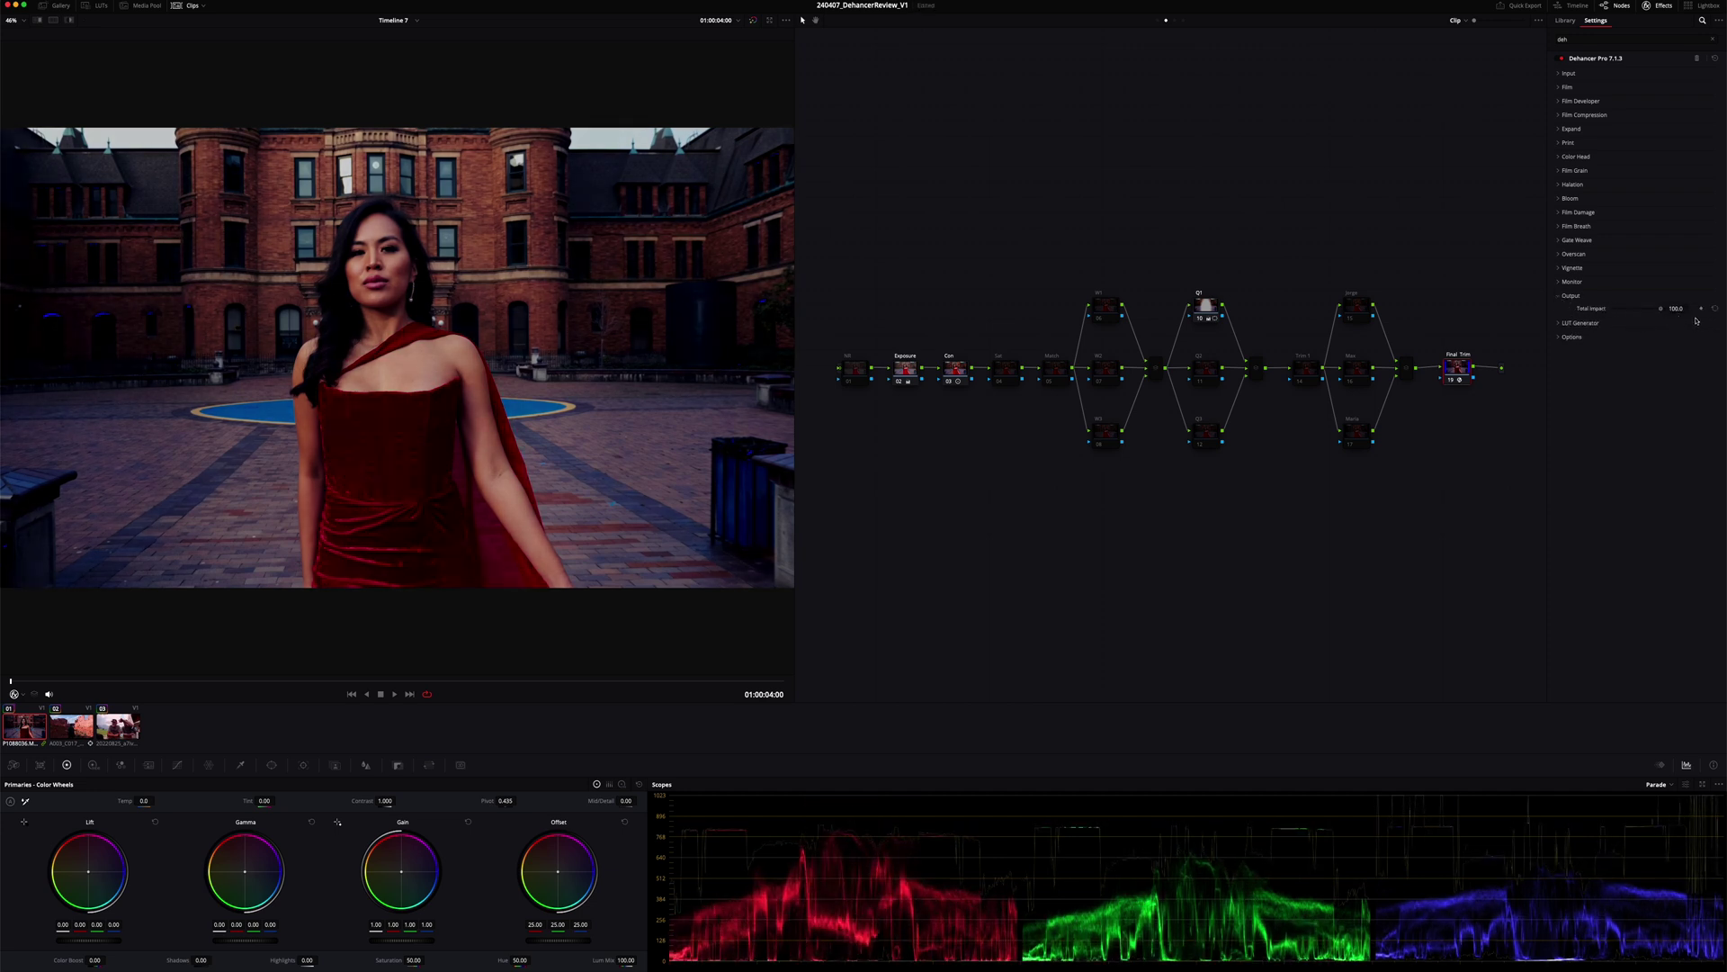
{"action": "key", "text": "super+z"}
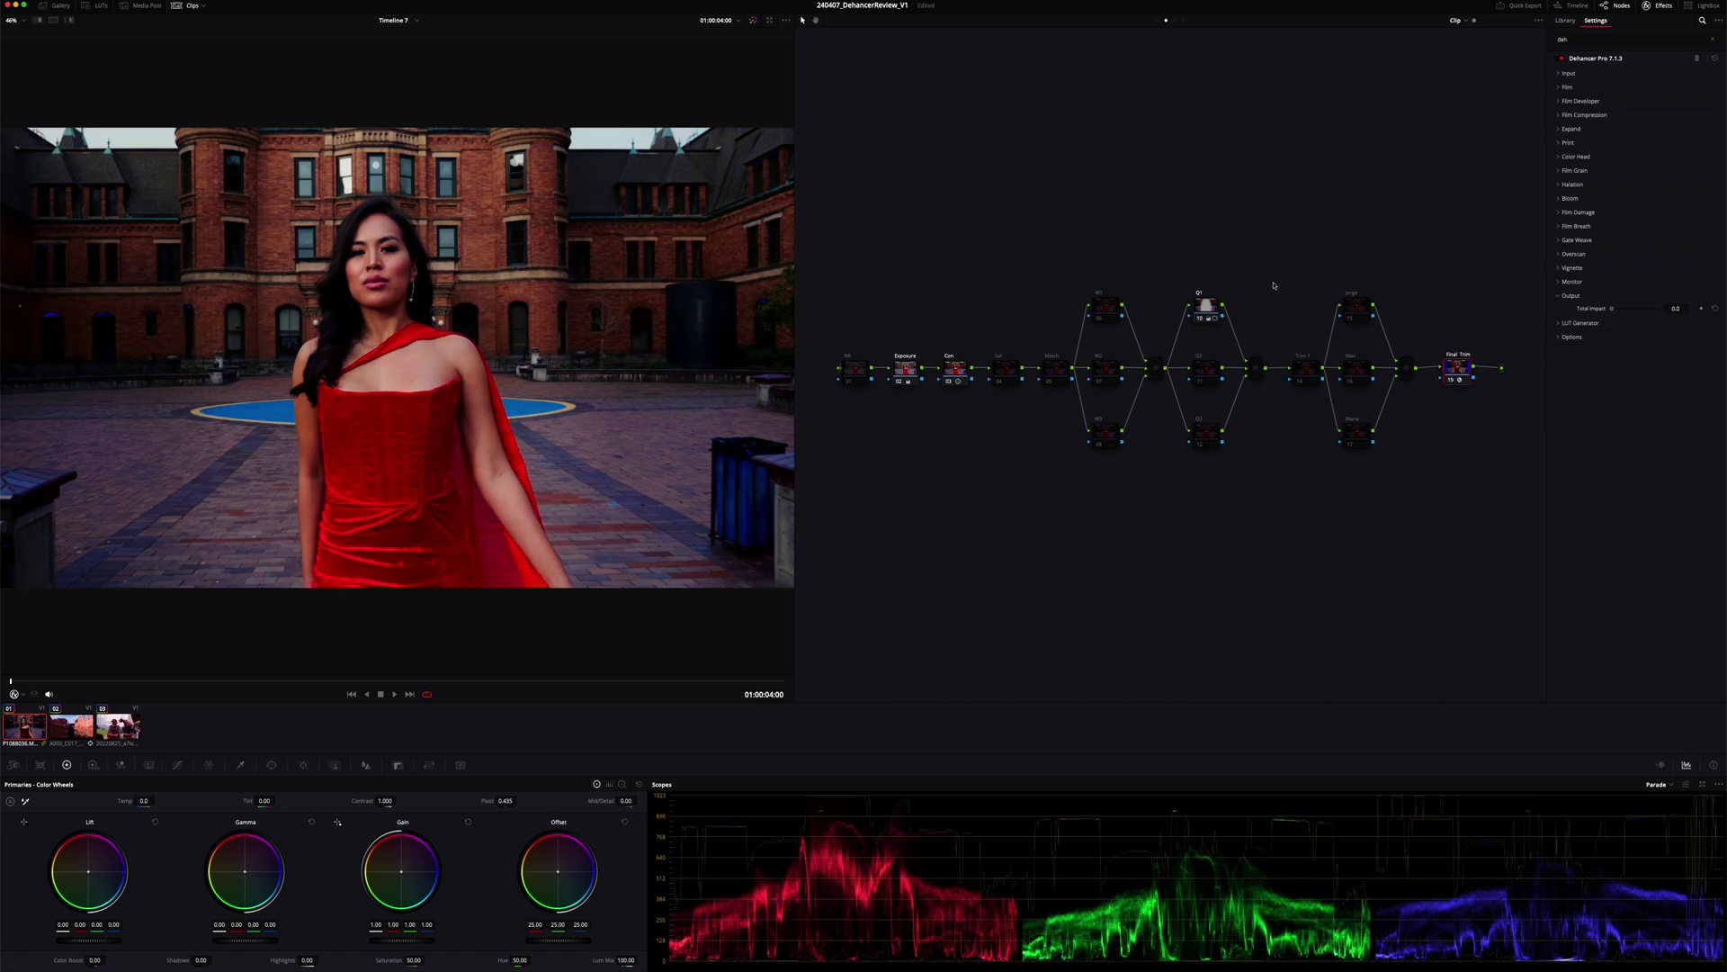
{"action": "key", "text": "super+shift+z"}
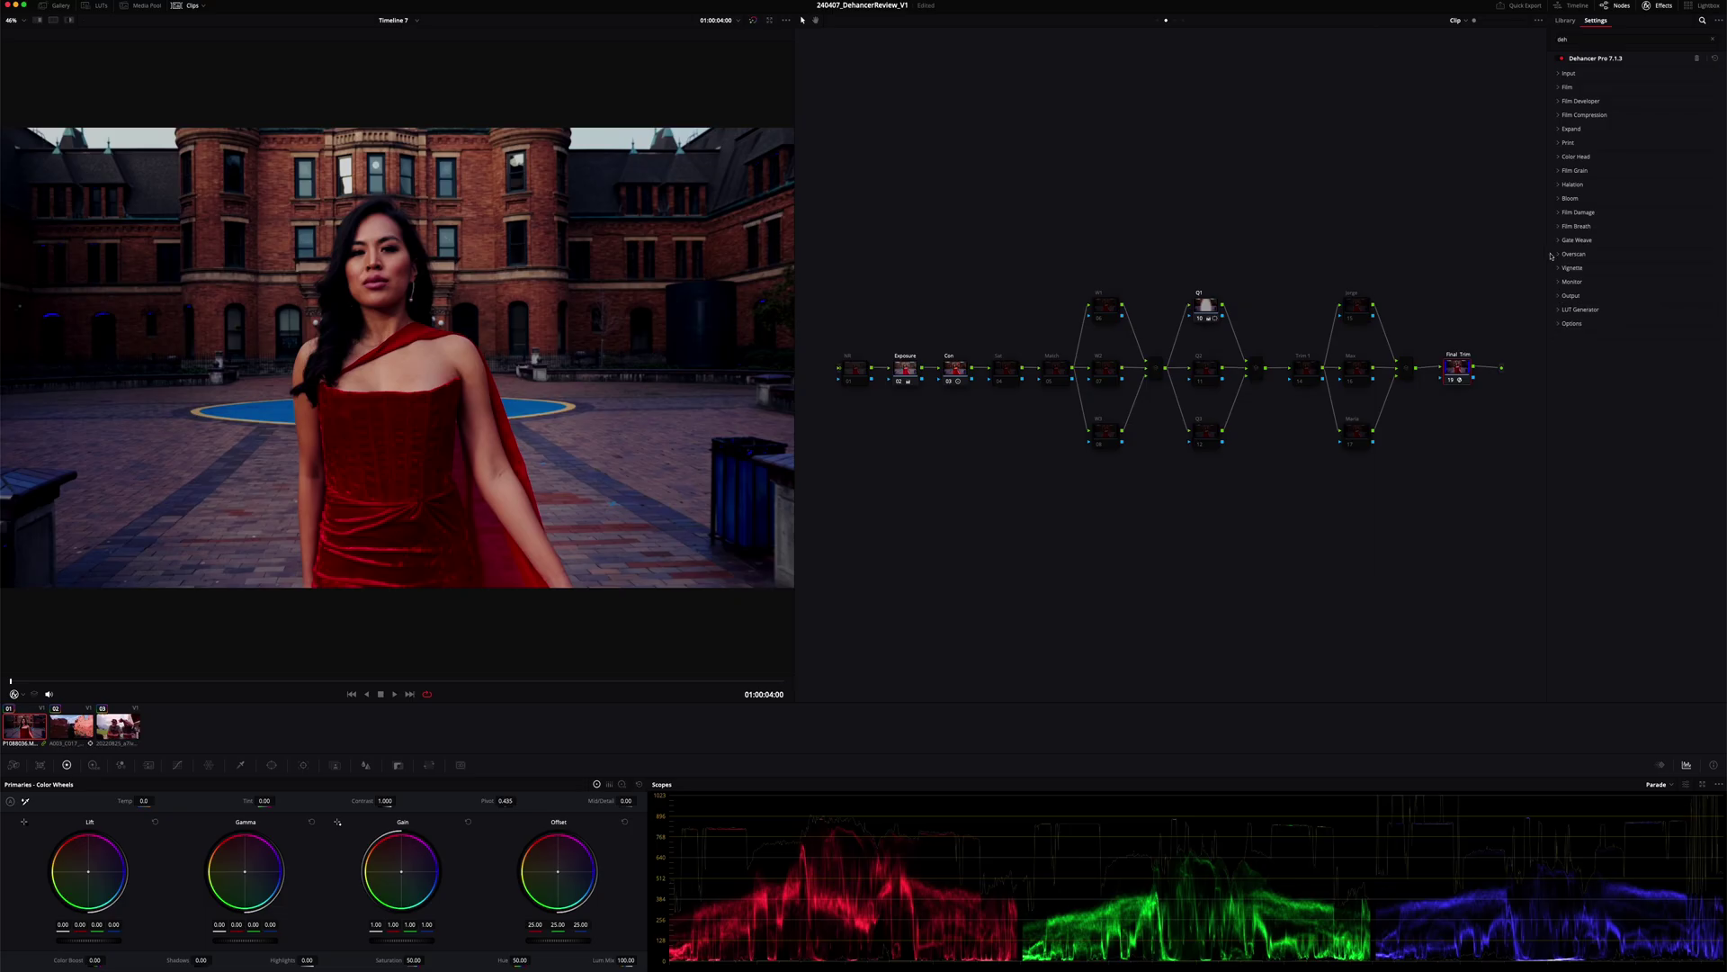
Try the Film Grain effect on the shot.
{"action": "left_click", "coordinate": [1562, 171]}
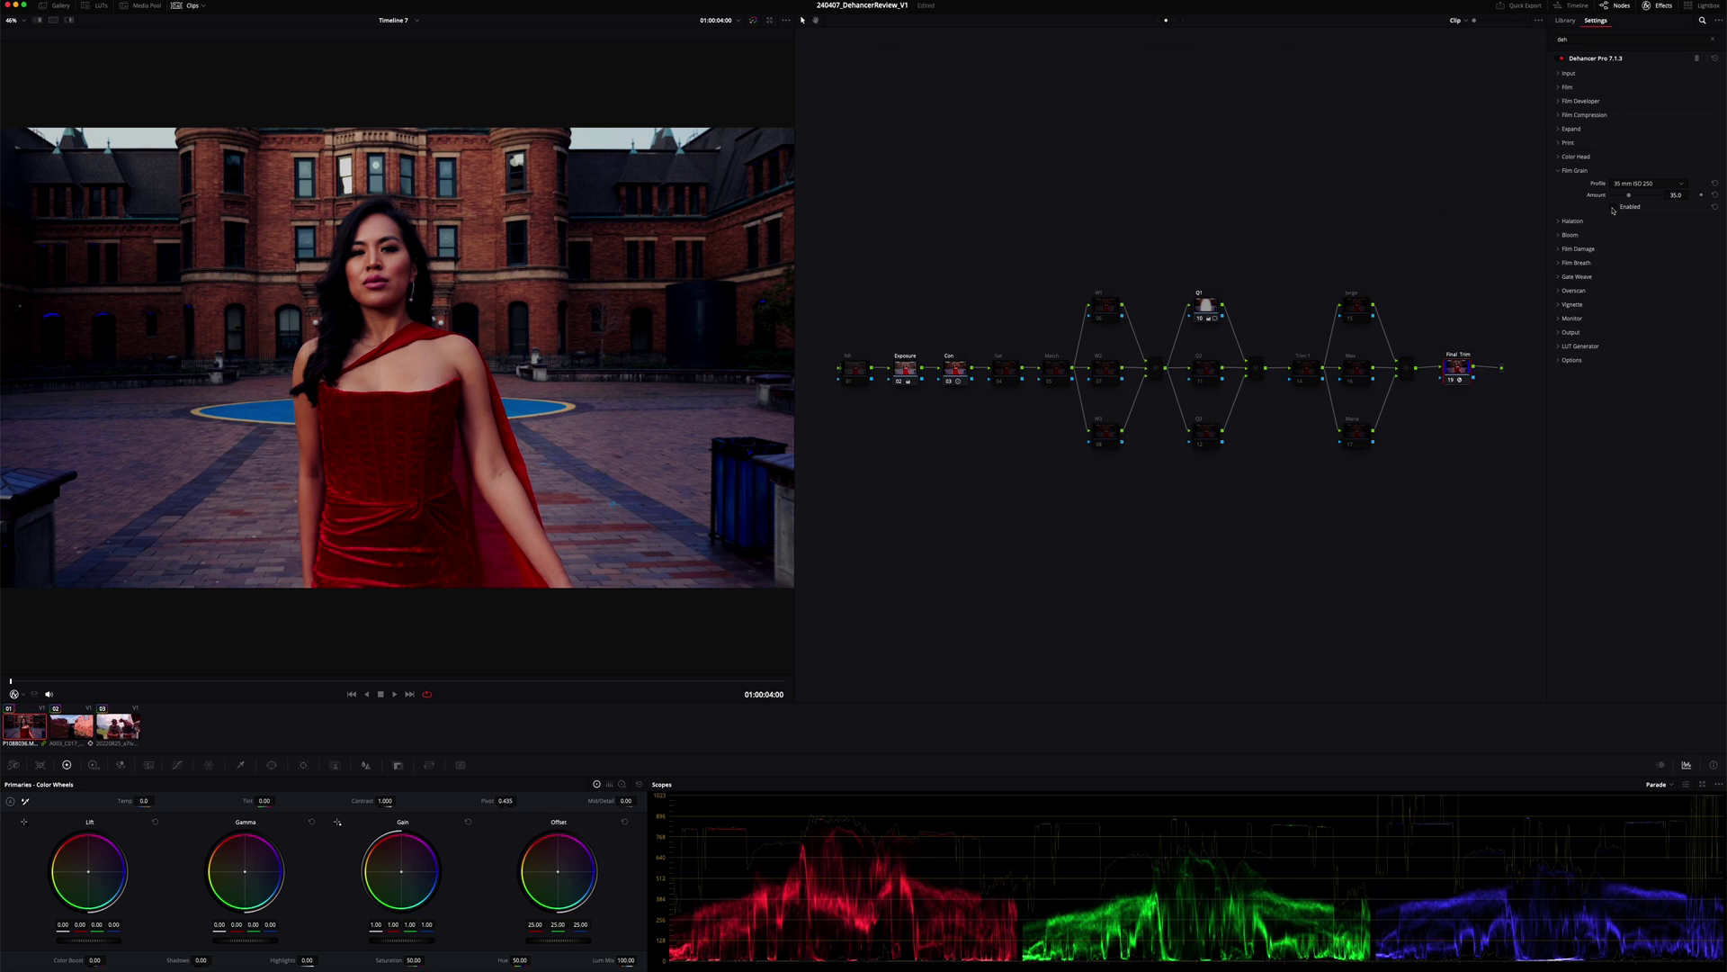
{"action": "left_click", "coordinate": [1613, 208]}
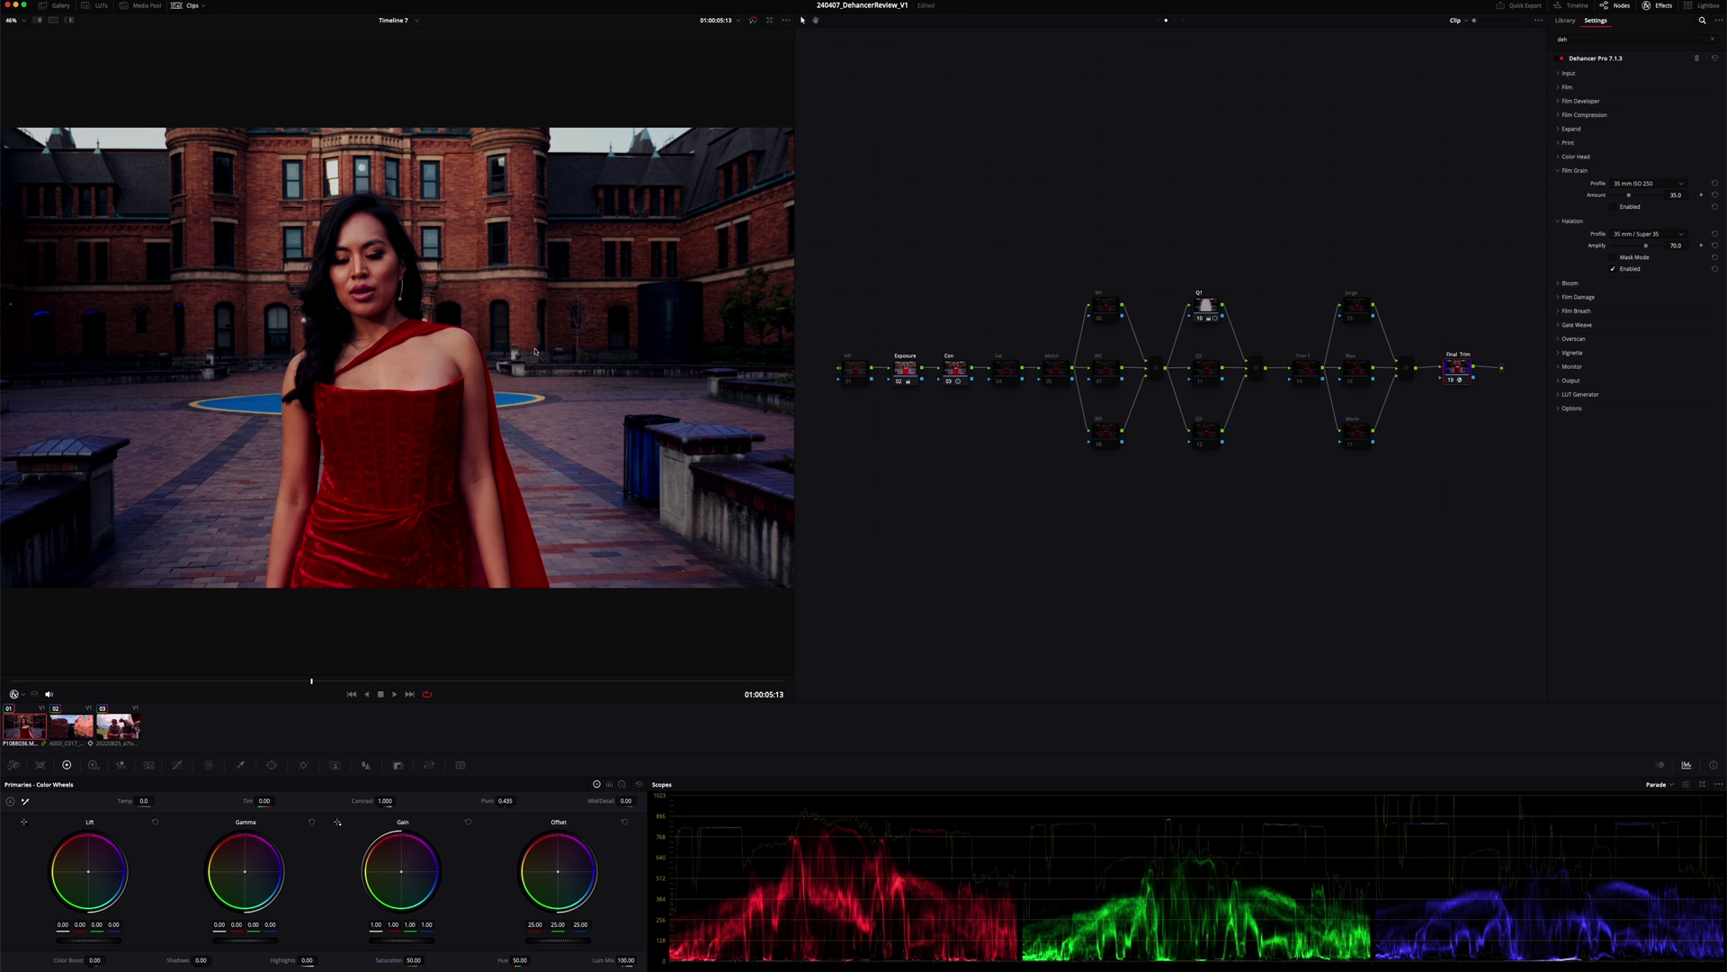
Compare the Halation effect off and on in a close-up of the brick building's windows.
{"action": "scroll", "coordinate": [451, 419], "scroll_direction": "up", "scroll_amount": 10}
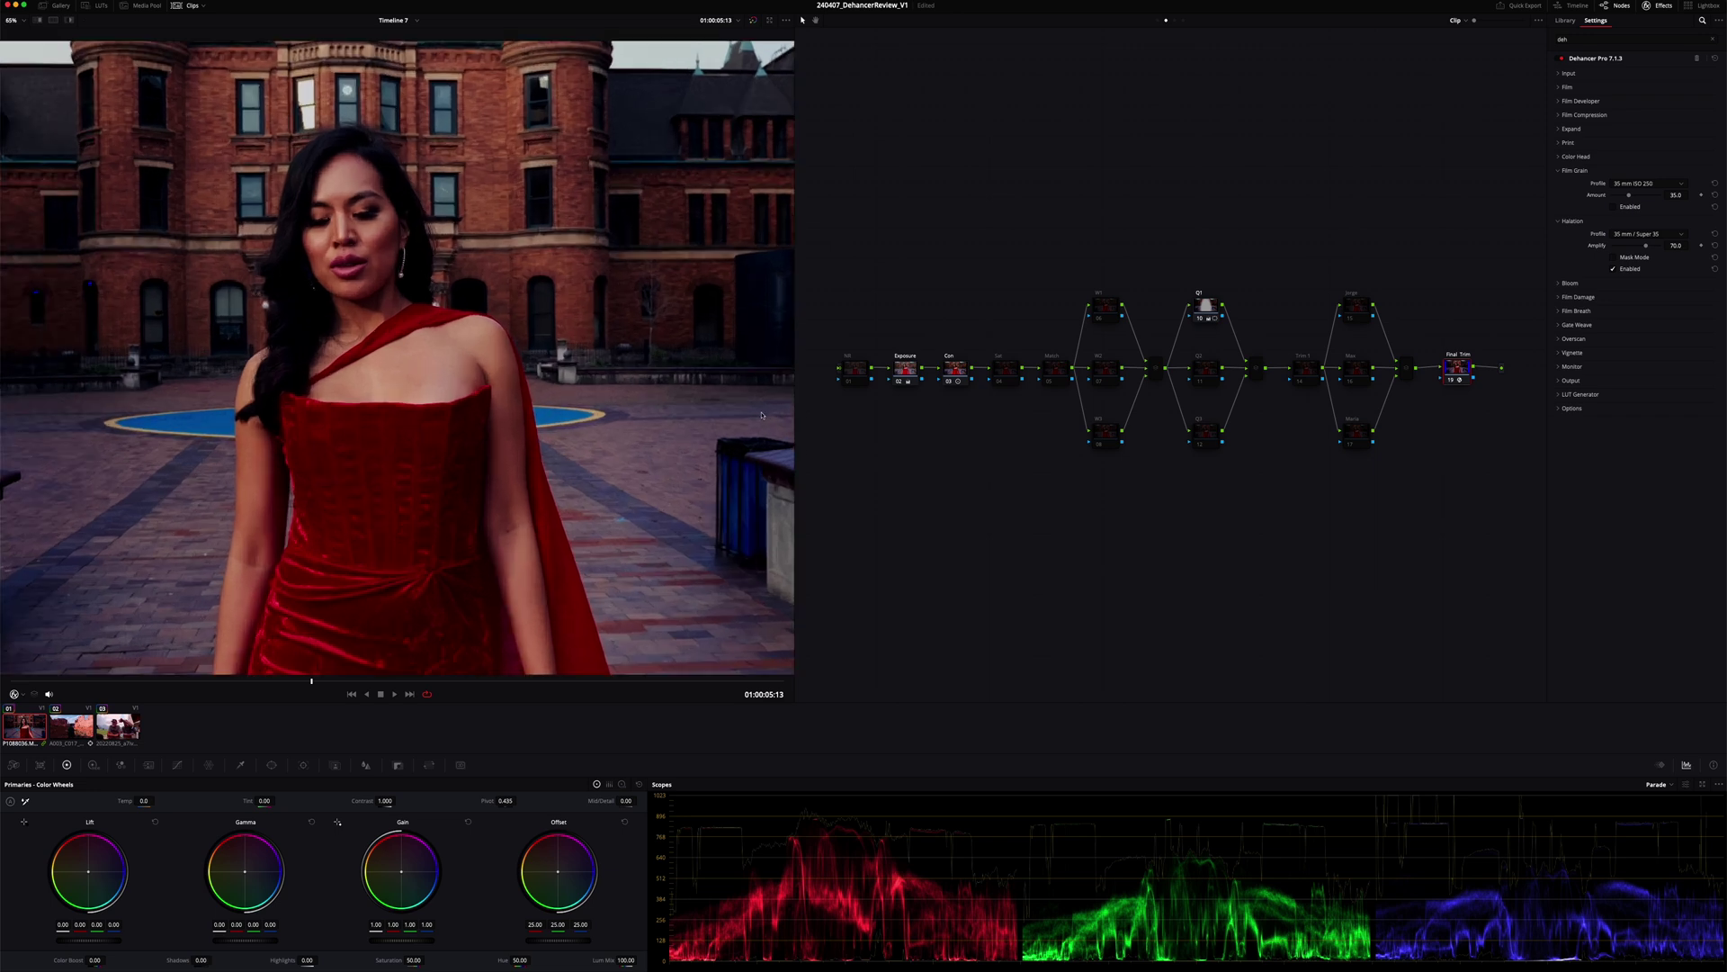
{"action": "scroll", "coordinate": [451, 419], "scroll_direction": "up", "scroll_amount": 5}
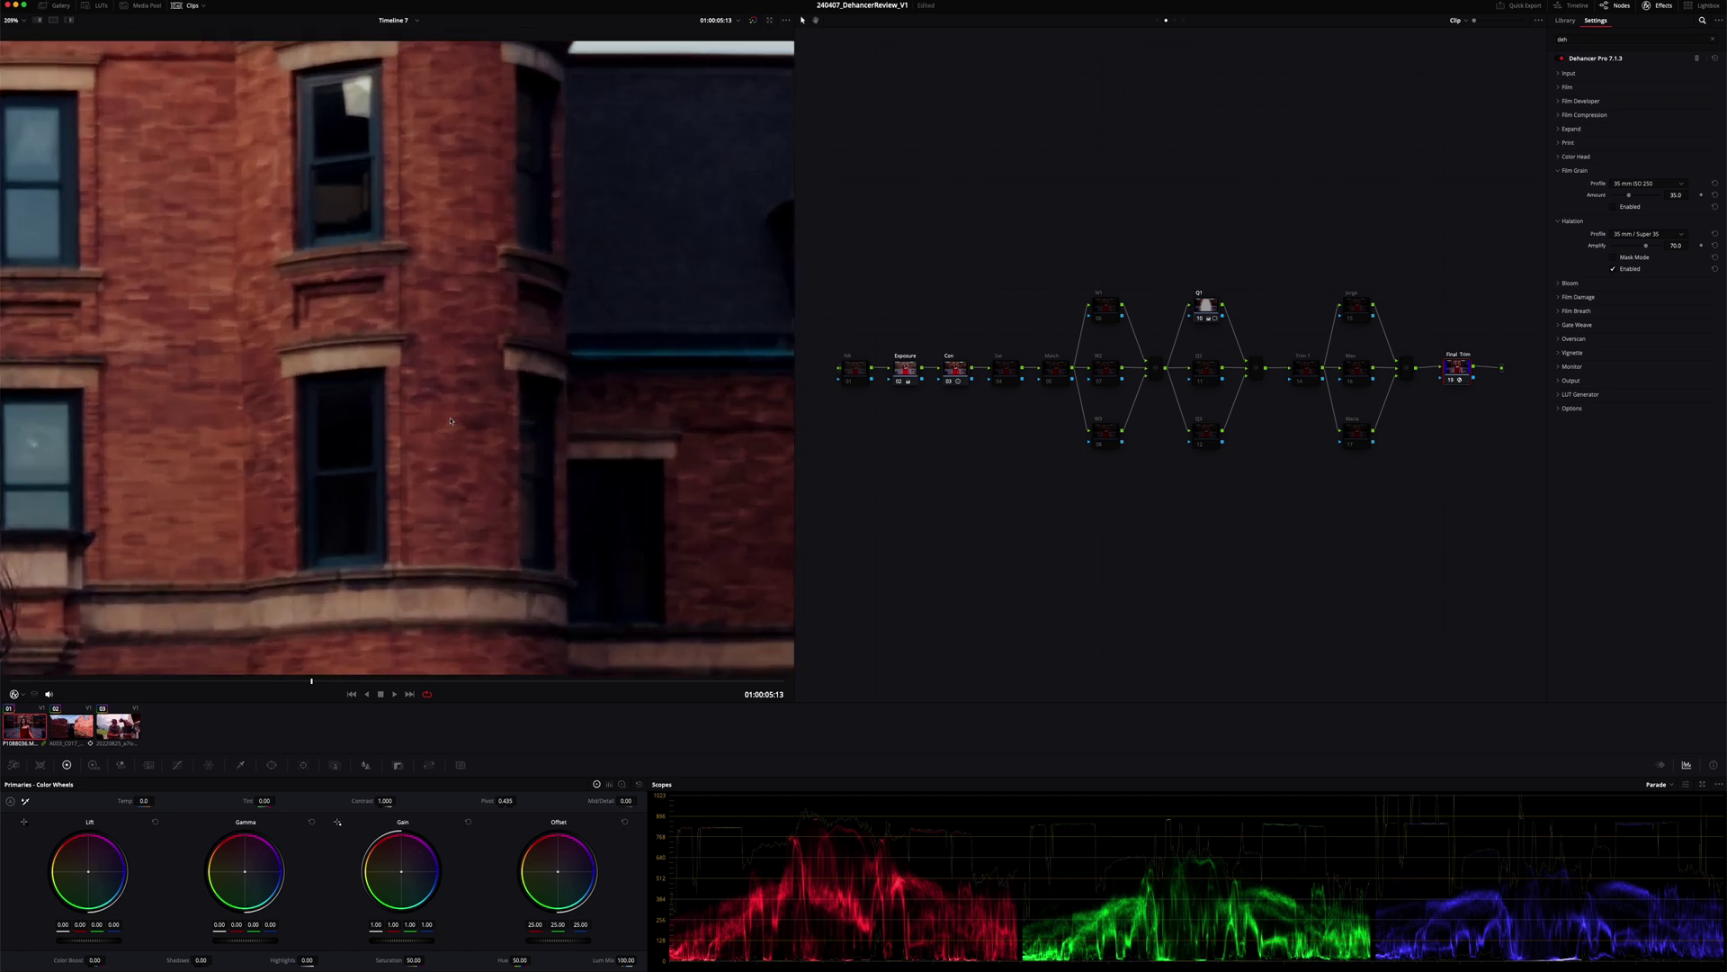
{"action": "left_click", "coordinate": [1614, 269]}
{"action": "left_click", "coordinate": [1614, 269]}
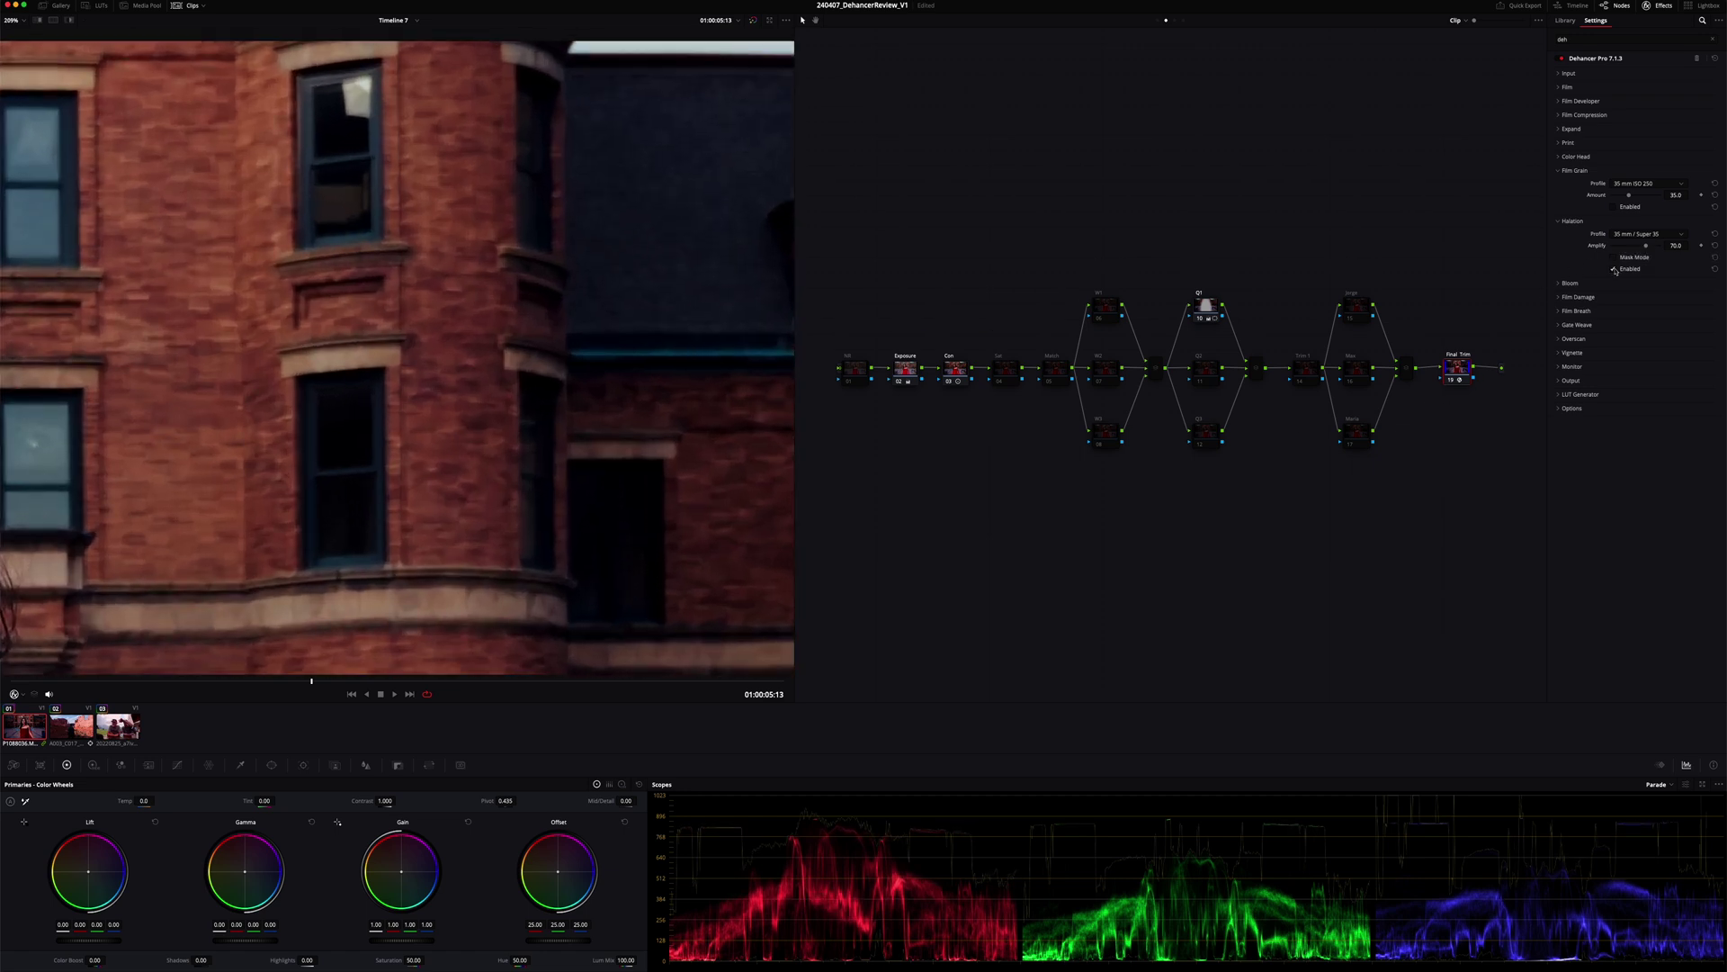
Try Halation's 8 mm / Super 8 No Remjet profile with Amplify lowered to about 44.
{"action": "left_click", "coordinate": [1665, 234]}
{"action": "left_click", "coordinate": [1633, 269]}
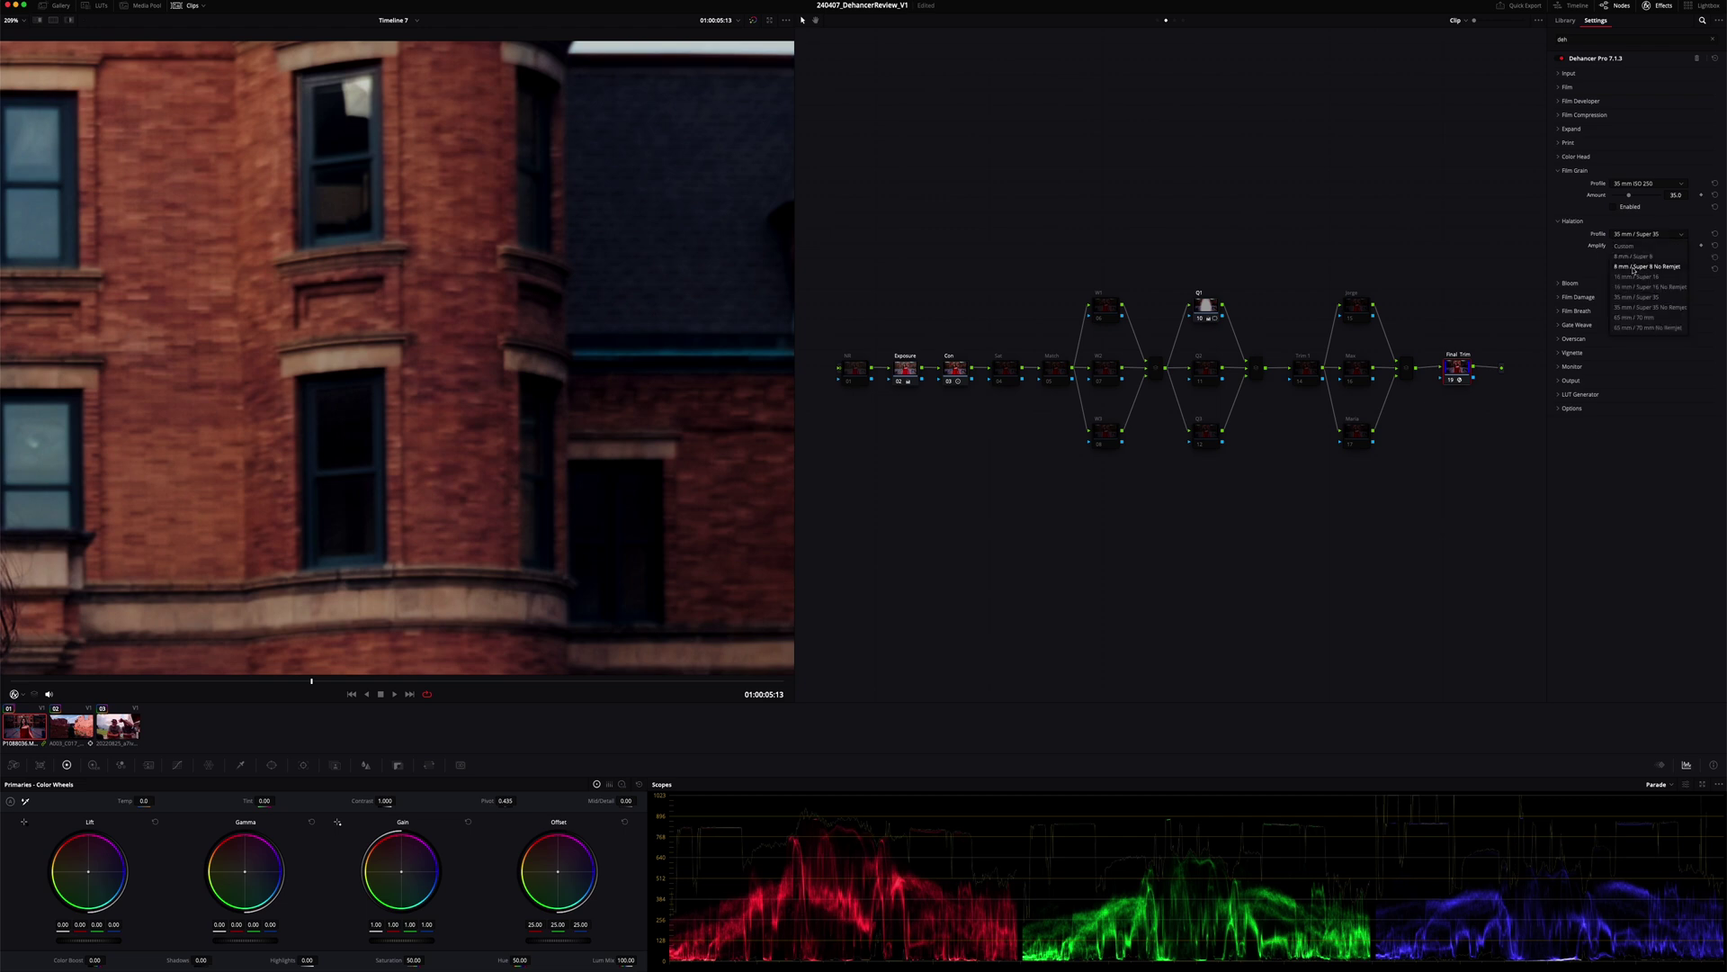
{"action": "mouse_move", "coordinate": [1651, 244]}
{"action": "left_mouse_down"}
{"action": "mouse_move", "coordinate": [1612, 246]}
{"action": "mouse_move", "coordinate": [1637, 259]}
{"action": "left_mouse_up"}
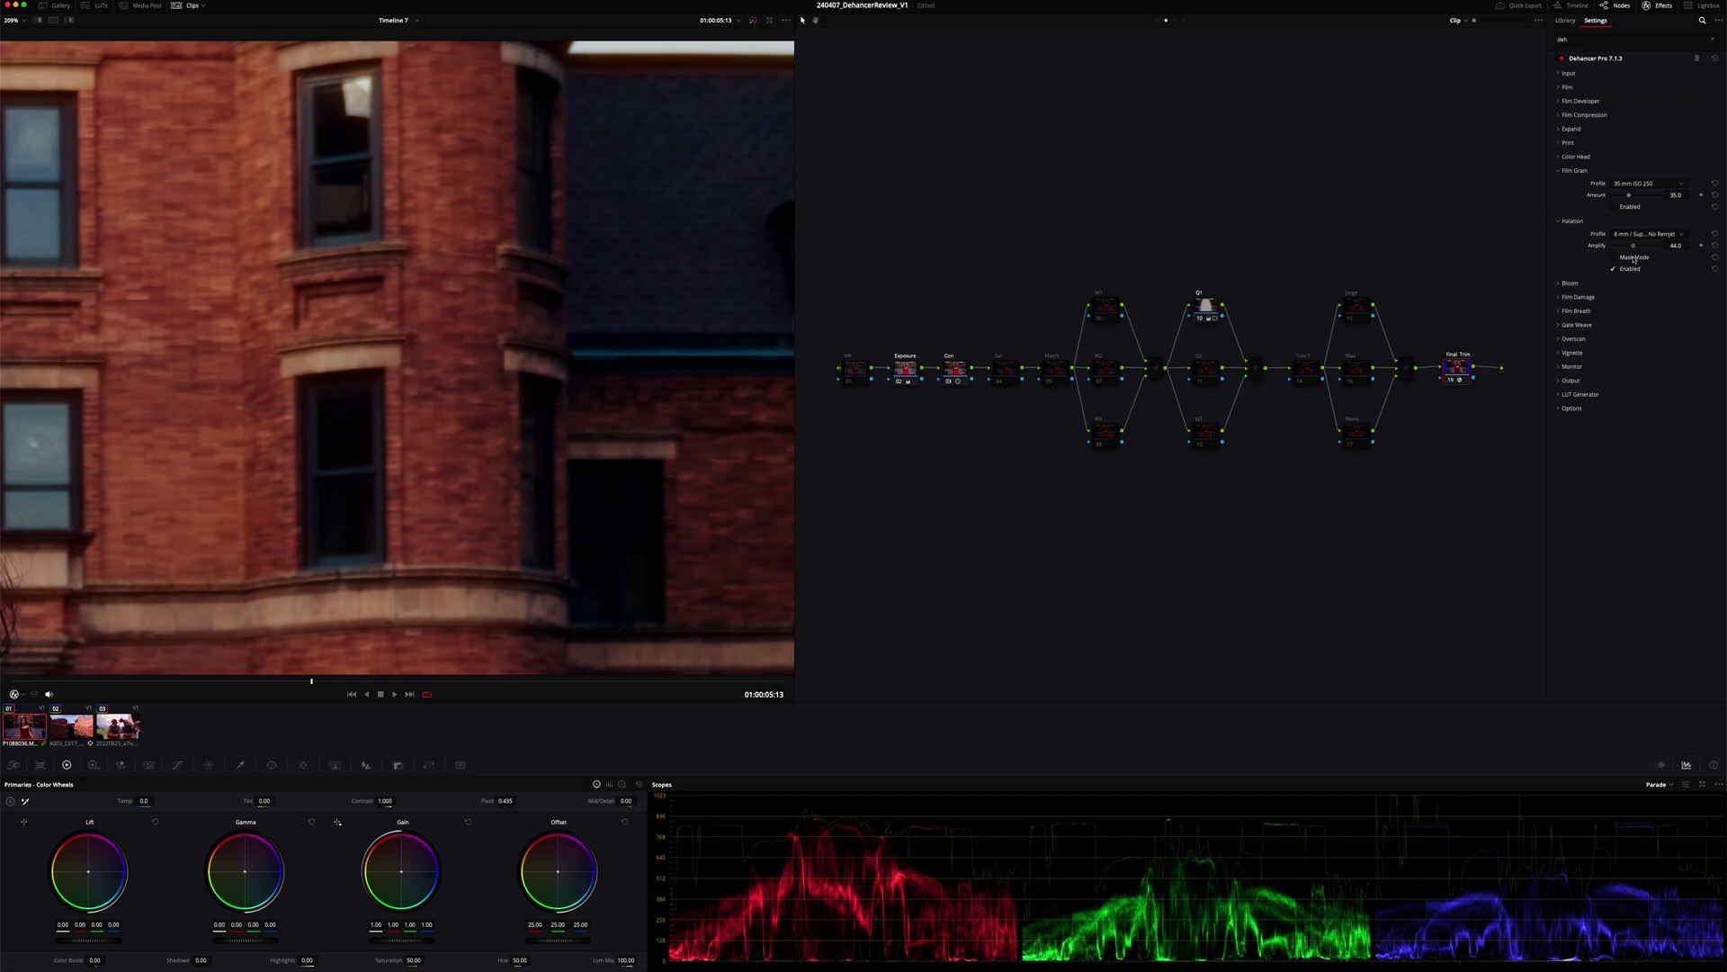
Try Halation's 16 mm / Super 16 profile and compare the effect off and on.
{"action": "left_click", "coordinate": [1646, 236]}
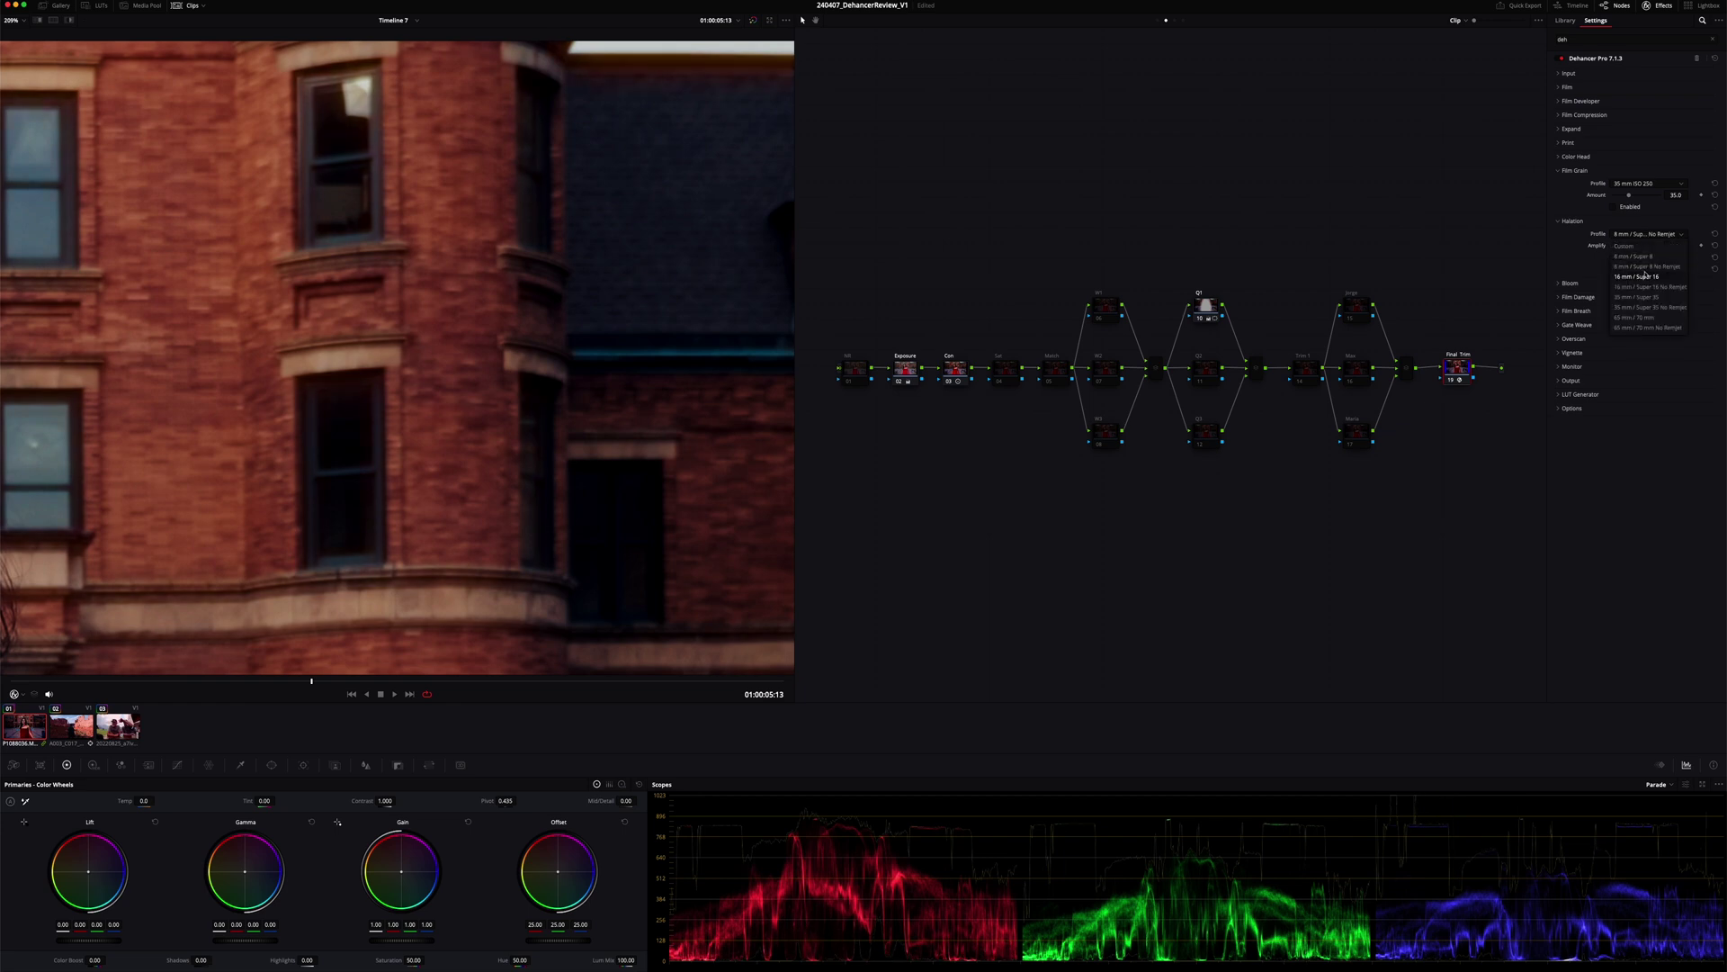
{"action": "left_click", "coordinate": [1647, 276]}
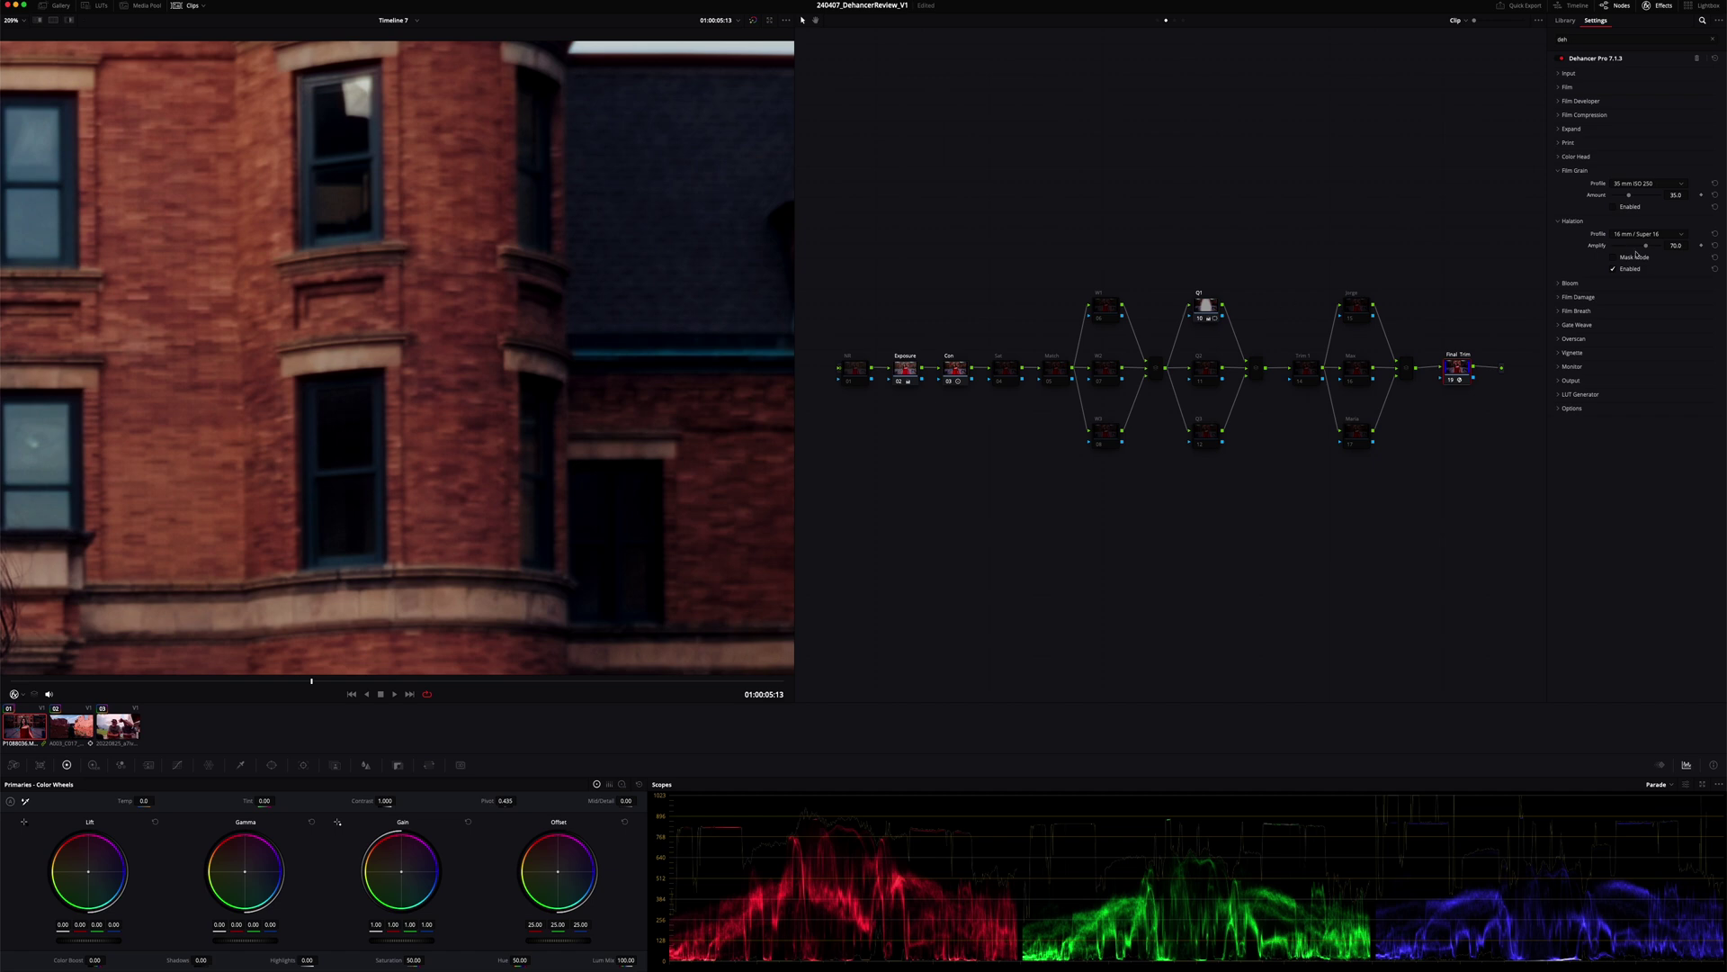
{"action": "left_click", "coordinate": [1615, 269]}
{"action": "left_click", "coordinate": [1615, 269]}
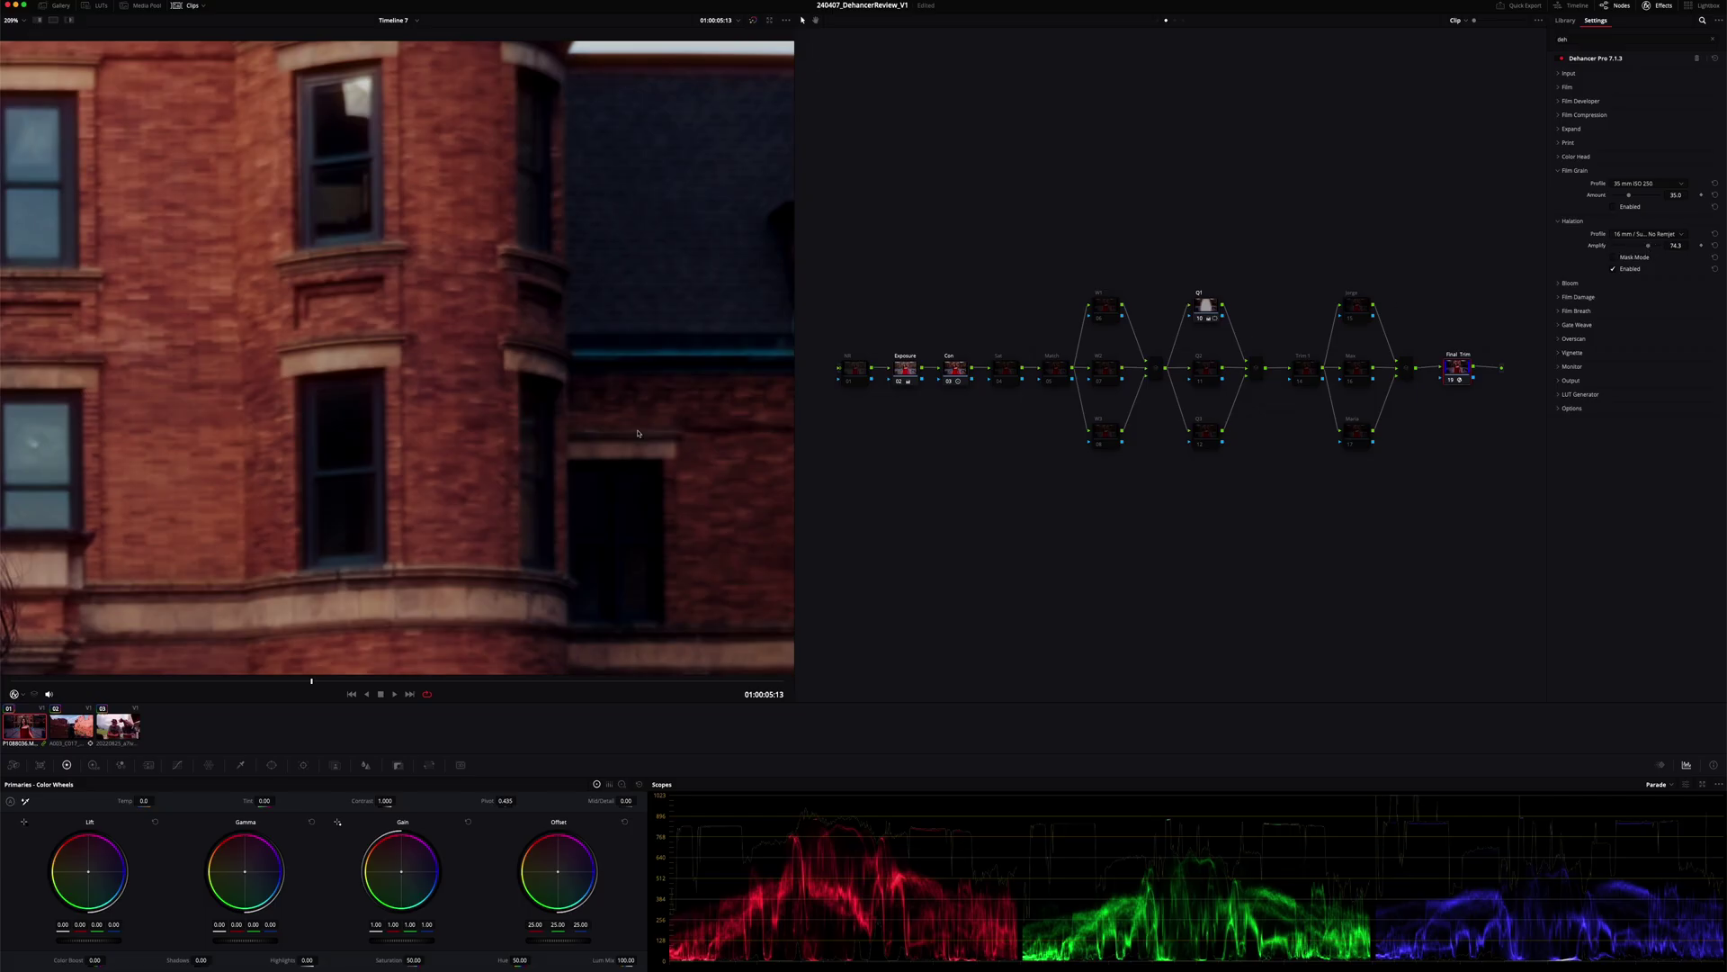
Set the Halation profile to 35 mm / Super 35 while checking the effect on the woman's face.
{"action": "right_click", "coordinate": [616, 456]}
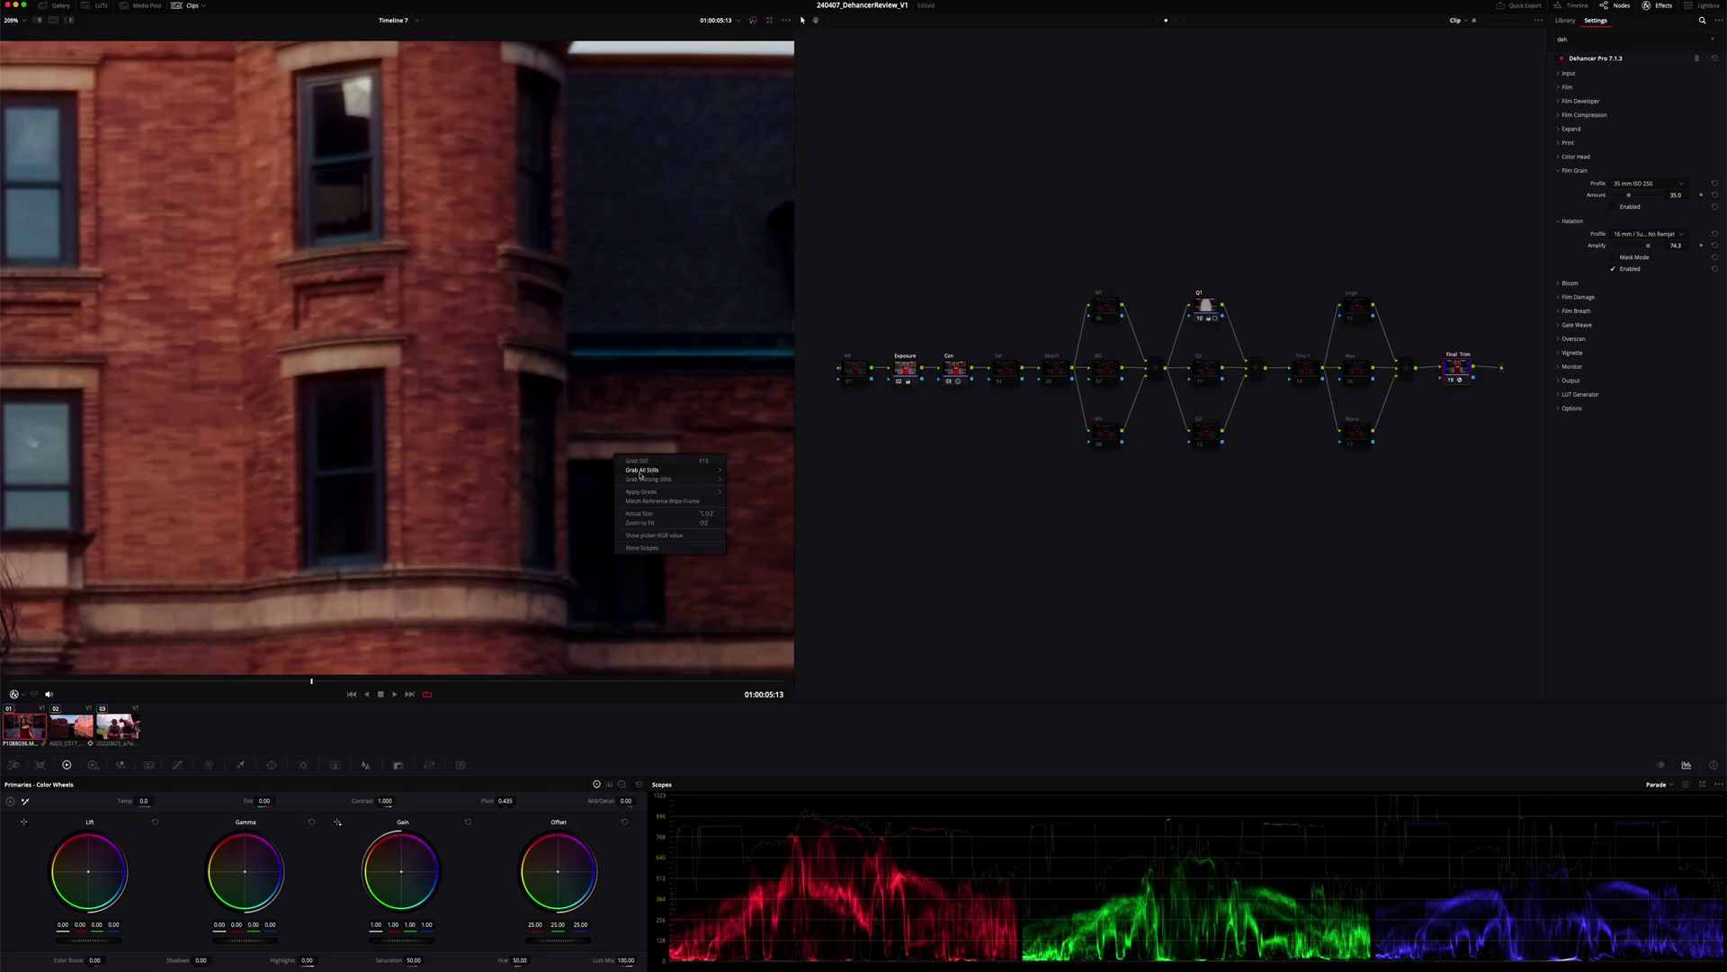
{"action": "left_click", "coordinate": [640, 523]}
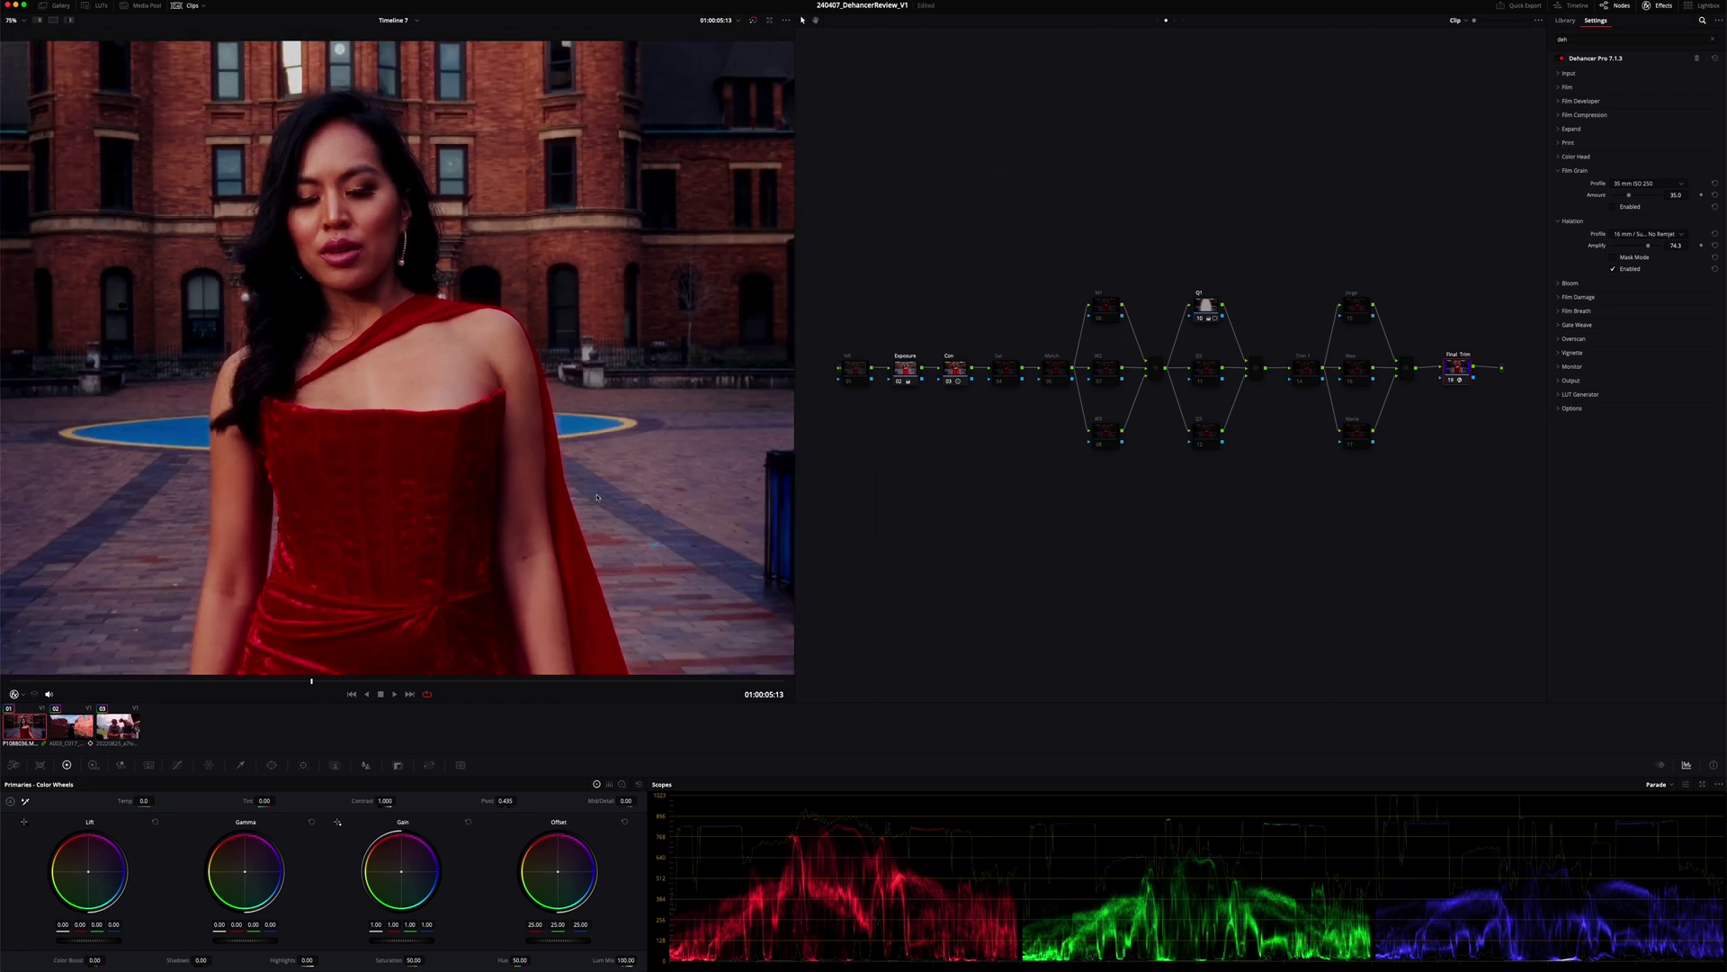
{"action": "scroll", "coordinate": [320, 108], "scroll_direction": "up", "scroll_amount": 4}
{"action": "left_click_drag", "start_coordinate": [321, 108], "coordinate": [395, 324]}
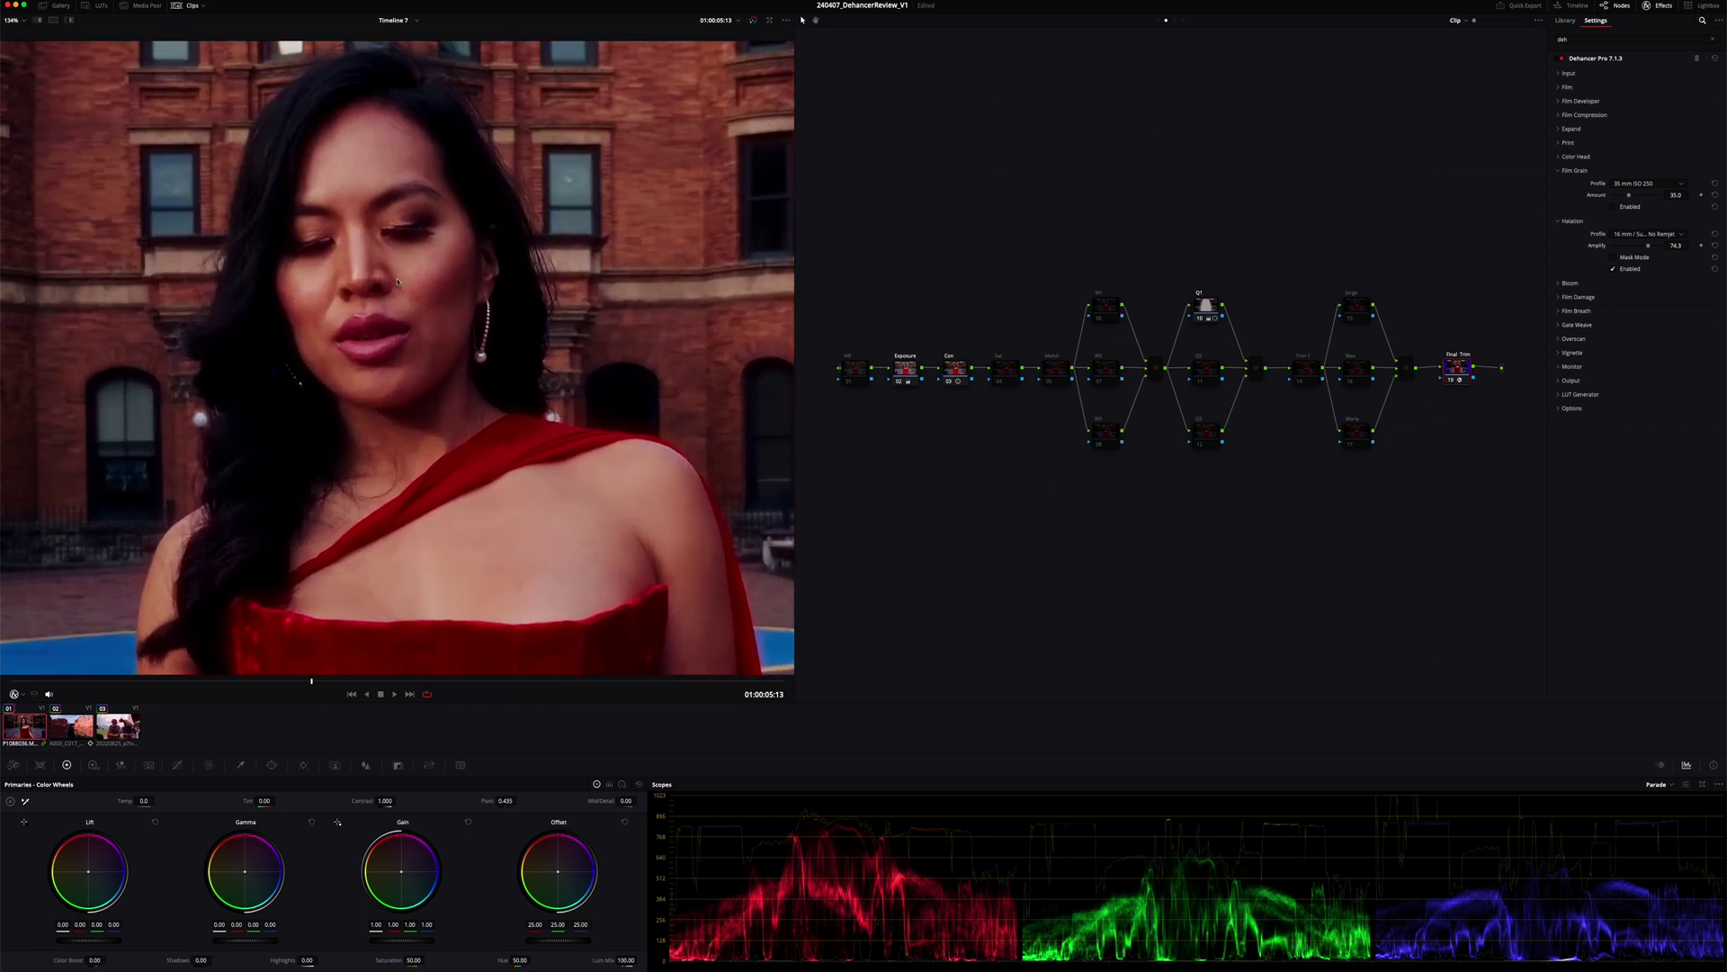
{"action": "left_click", "coordinate": [1654, 234]}
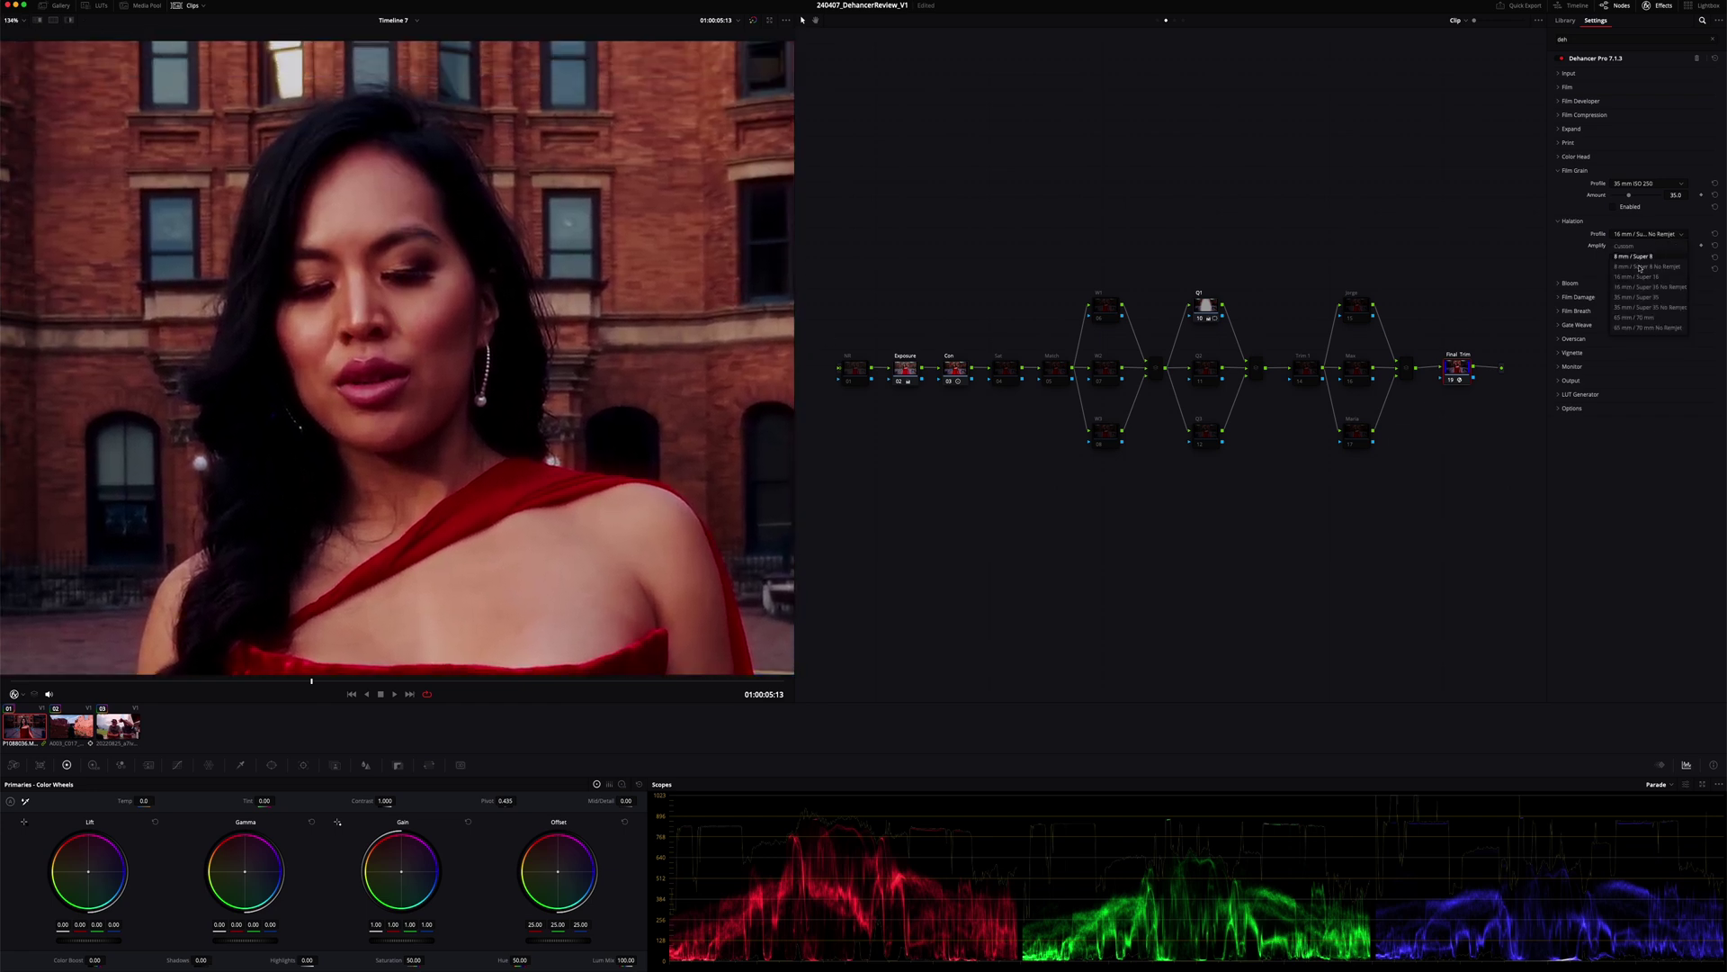
{"action": "left_click", "coordinate": [1638, 297]}
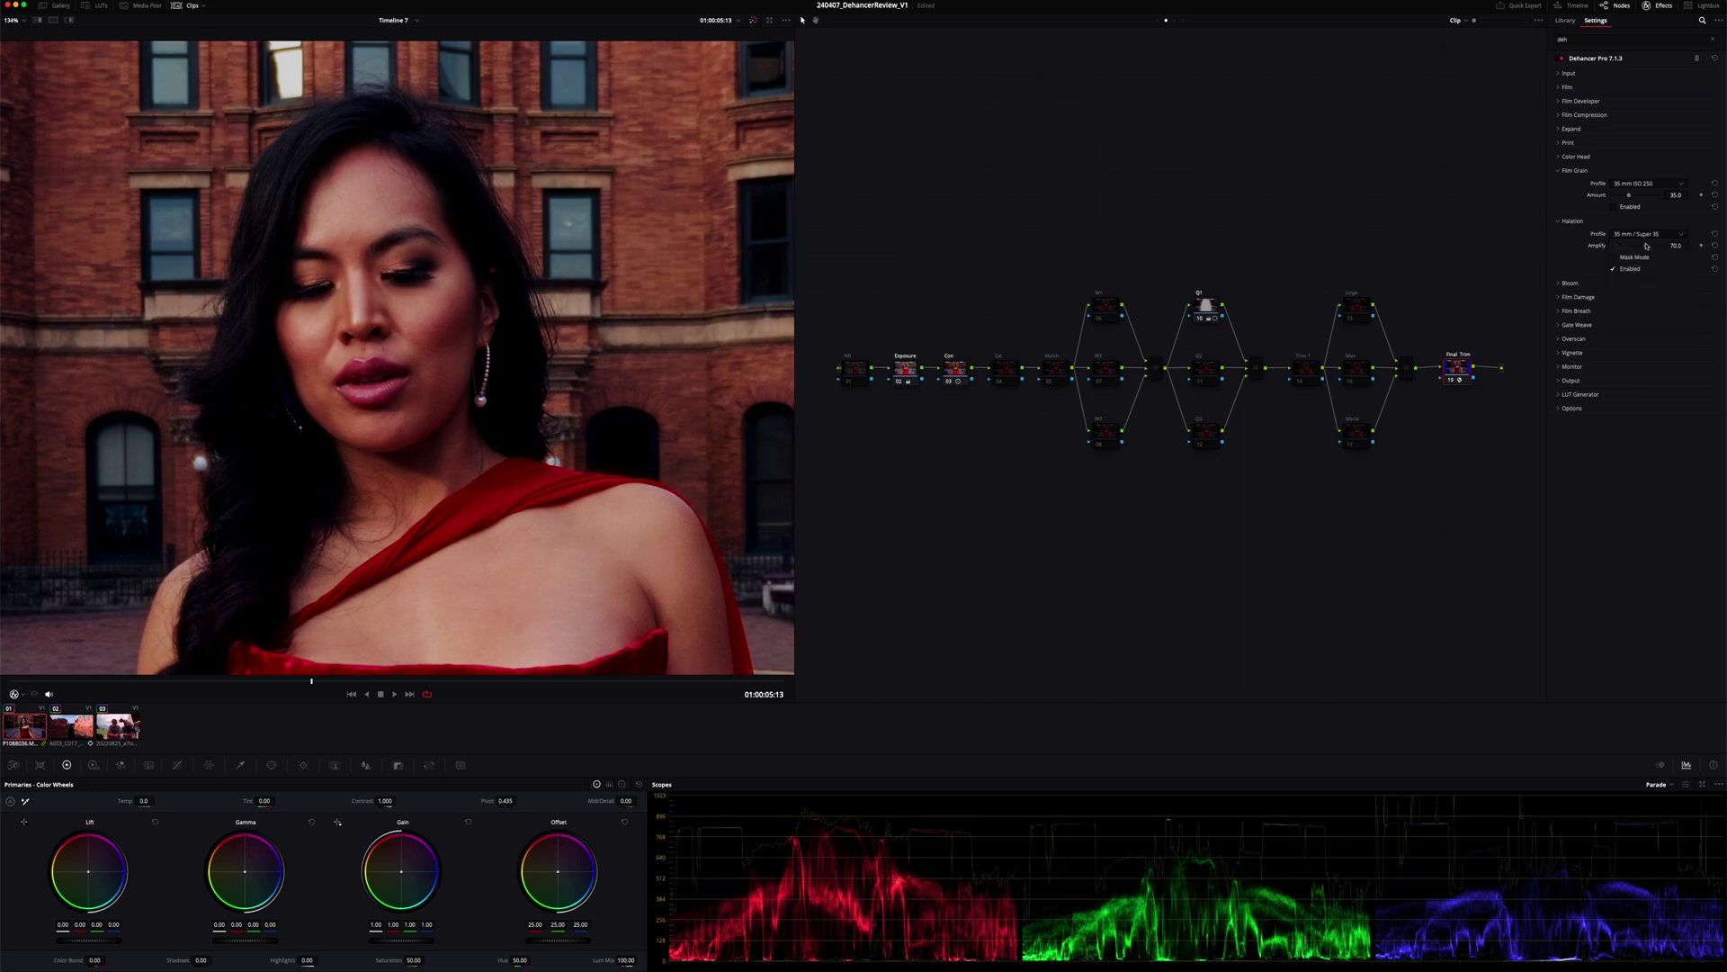